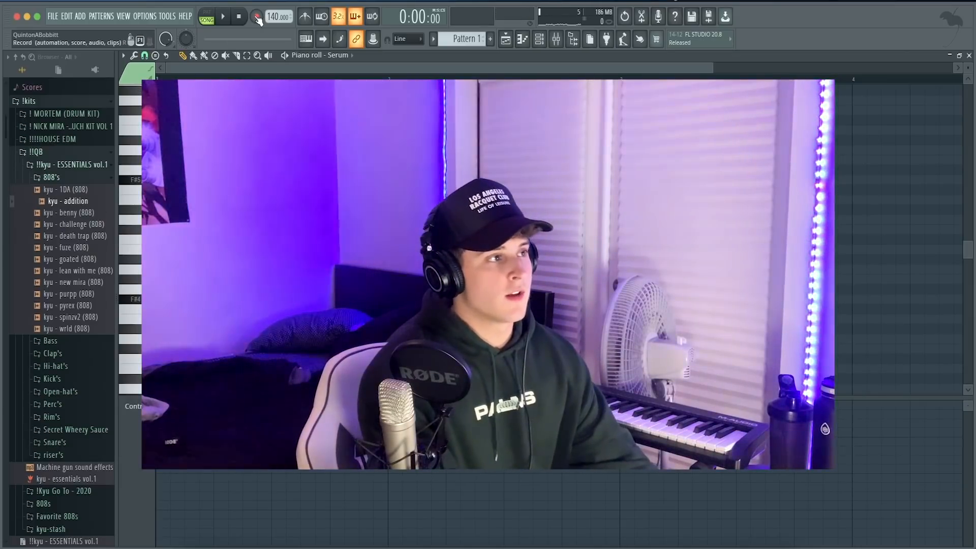
Turn on the metronome, switch to pattern mode and record a repeated three-chord progression on the Serum channel.
{"action": "left_click", "coordinate": [306, 18]}
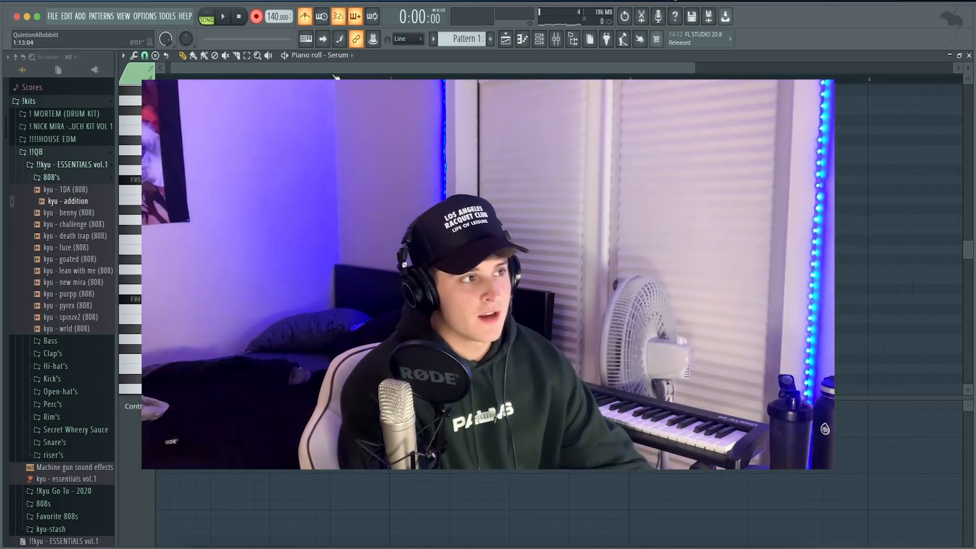
{"action": "scroll", "coordinate": [330, 70], "scroll_direction": "up", "scroll_amount": 2}
{"action": "key", "text": "l"}
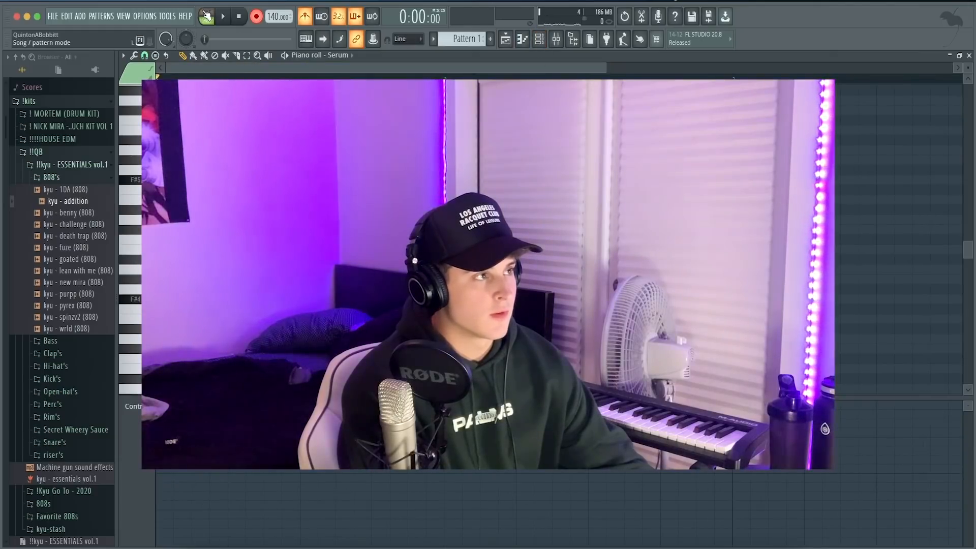
{"action": "left_click", "coordinate": [547, 45]}
{"action": "key", "text": "space"}
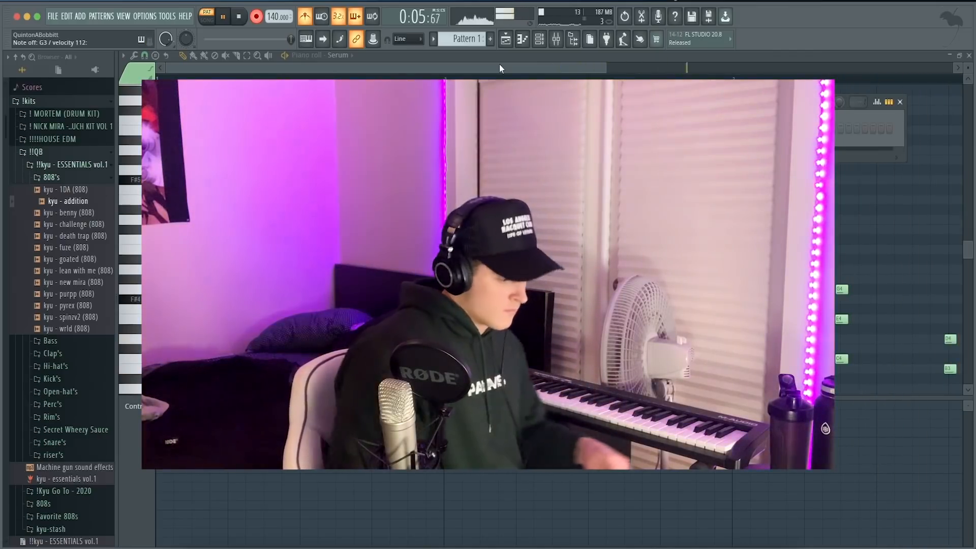
{"action": "key", "text": "space"}
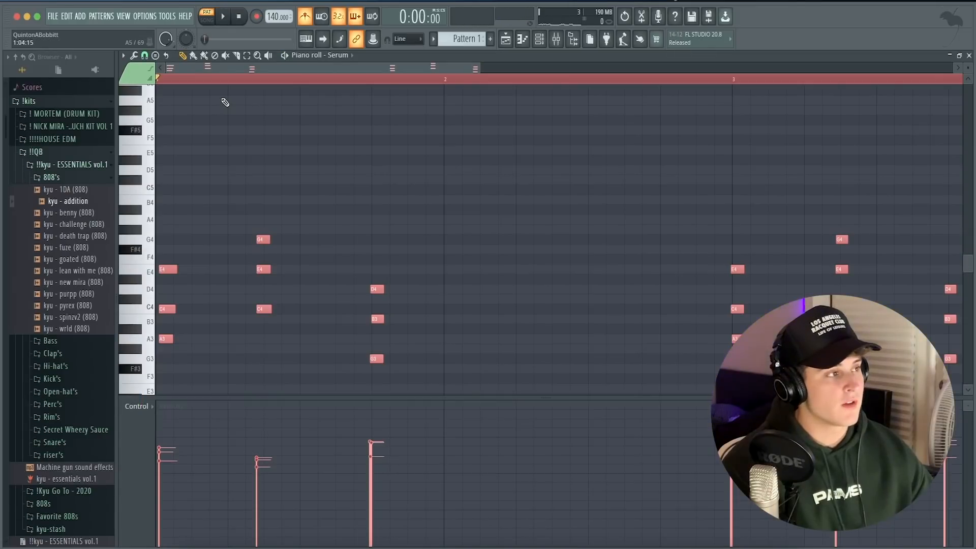
Quantize the recorded chord notes to the grid and level their velocities at 78%.
{"action": "key", "text": "ctrl+q"}
{"action": "left_click", "coordinate": [215, 80], "text": "ctrl"}
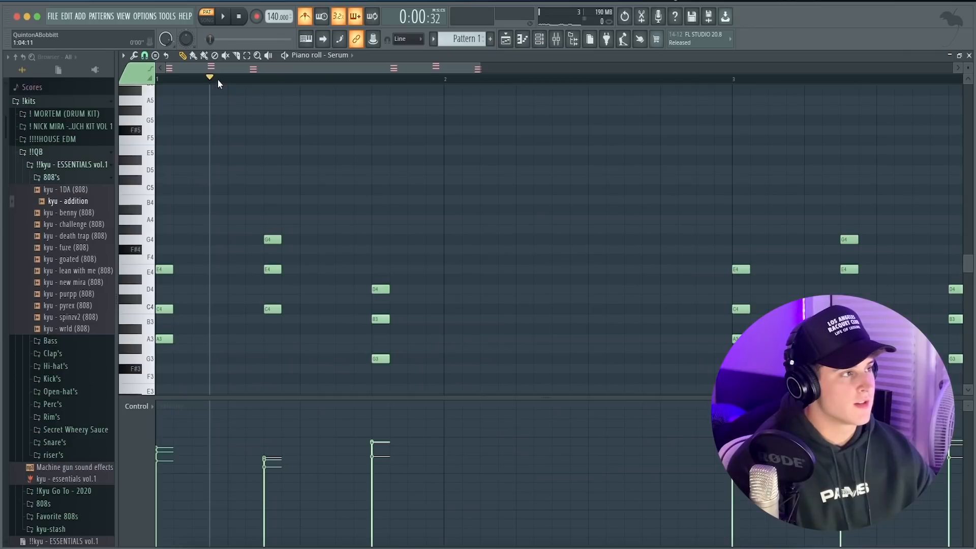
{"action": "scroll", "coordinate": [160, 78], "scroll_direction": "down", "scroll_amount": 2}
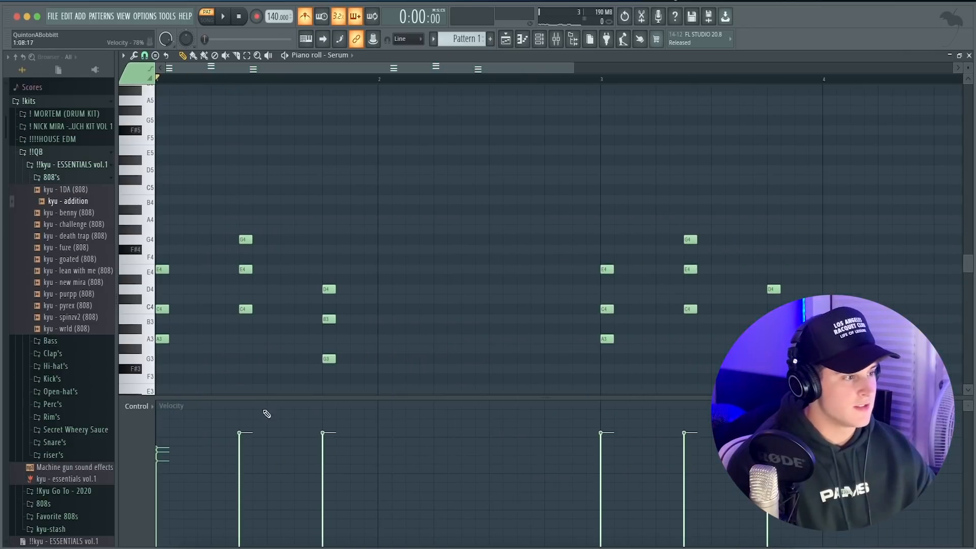
Add low root notes A2, C3 and G2 beneath the chords in both halves of the progression.
{"action": "scroll", "coordinate": [291, 348], "scroll_direction": "down", "scroll_amount": 5}
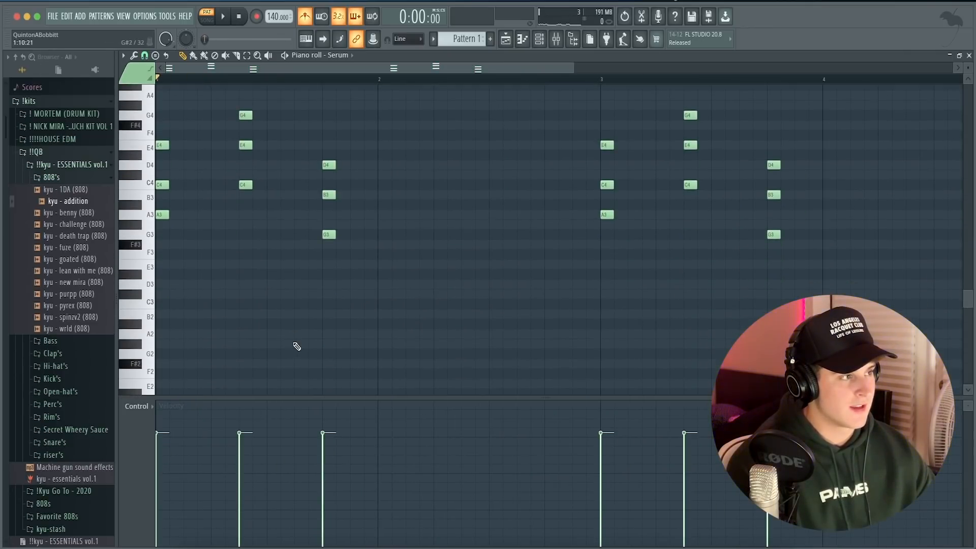
{"action": "scroll", "coordinate": [297, 347], "scroll_direction": "up", "scroll_amount": 2}
{"action": "left_click", "coordinate": [329, 283]}
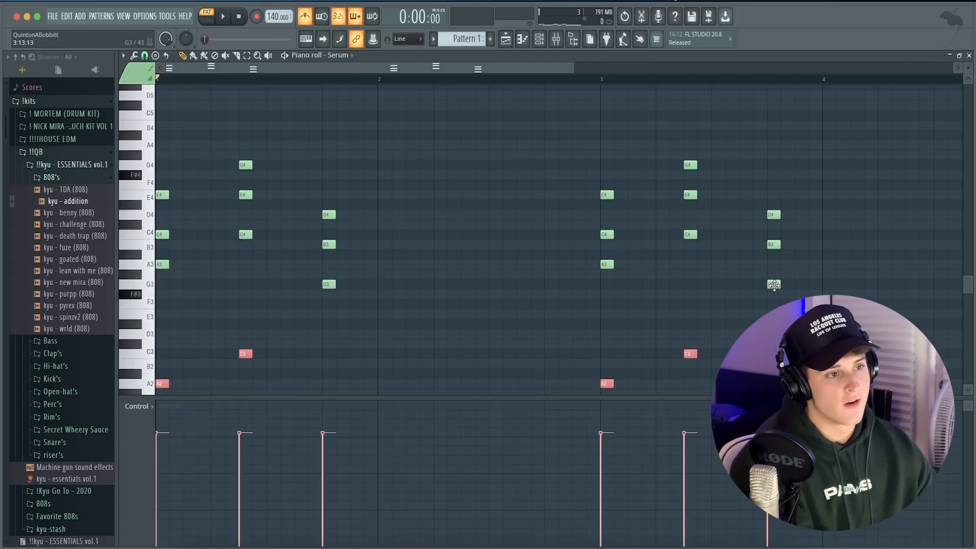
{"action": "scroll", "coordinate": [239, 80], "scroll_direction": "down", "scroll_amount": 3}
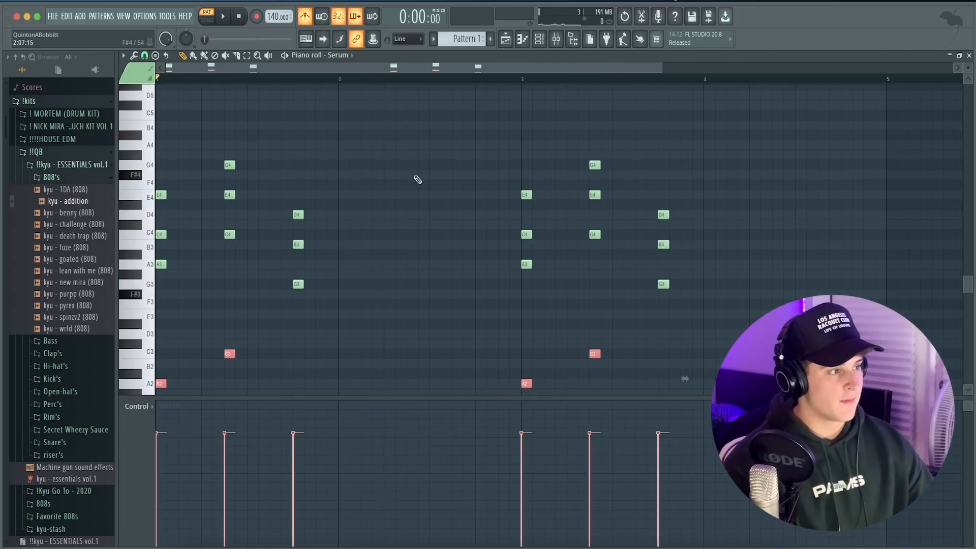
{"action": "left_click", "coordinate": [377, 173], "text": "super"}
Play back the chord pattern and turn off the metronome.
{"action": "key", "text": "space"}
{"action": "scroll", "coordinate": [291, 82], "scroll_direction": "down", "scroll_amount": 5}
{"action": "left_click", "coordinate": [310, 15]}
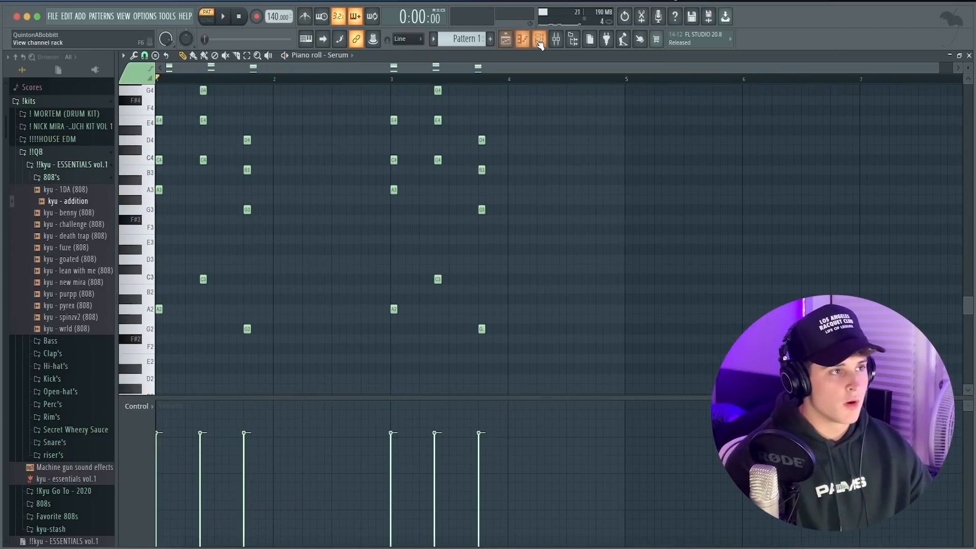
Add a second Serum instrument channel to the channel rack.
{"action": "left_click", "coordinate": [540, 39]}
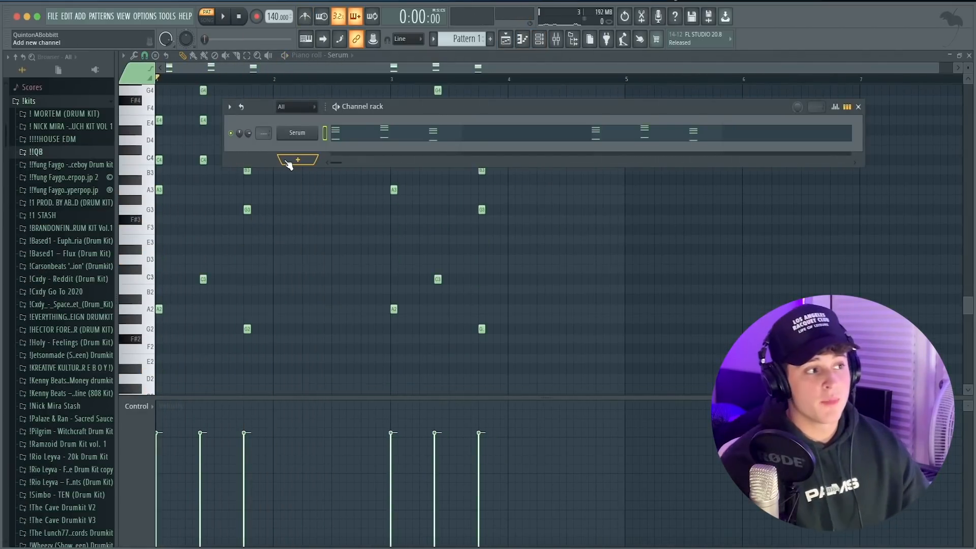
{"action": "left_click", "coordinate": [288, 163]}
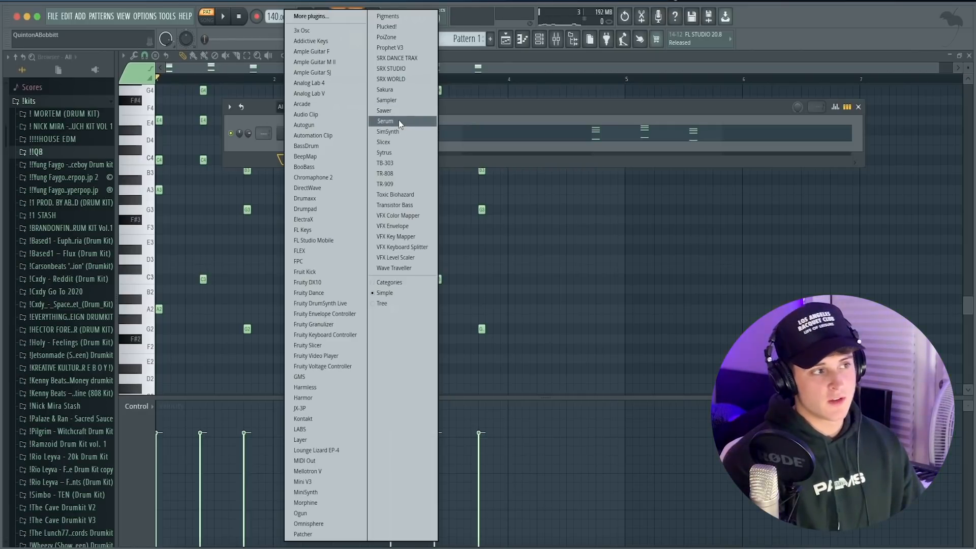
{"action": "left_click", "coordinate": [398, 121]}
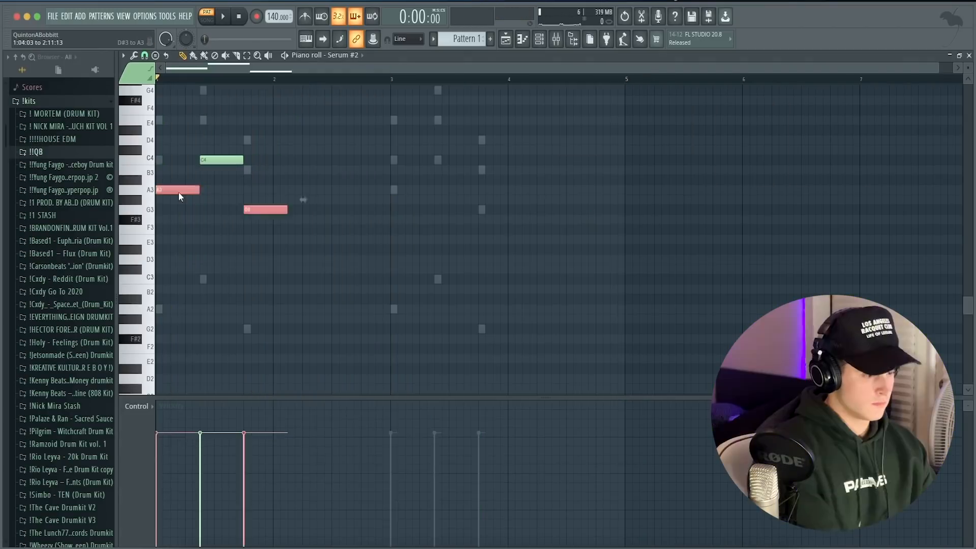
Transpose the A, C and G notes of the Serum #2 part up one octave to A4, C5 and G4.
{"action": "key", "text": "space"}
{"action": "key", "text": "ctrl+Up"}
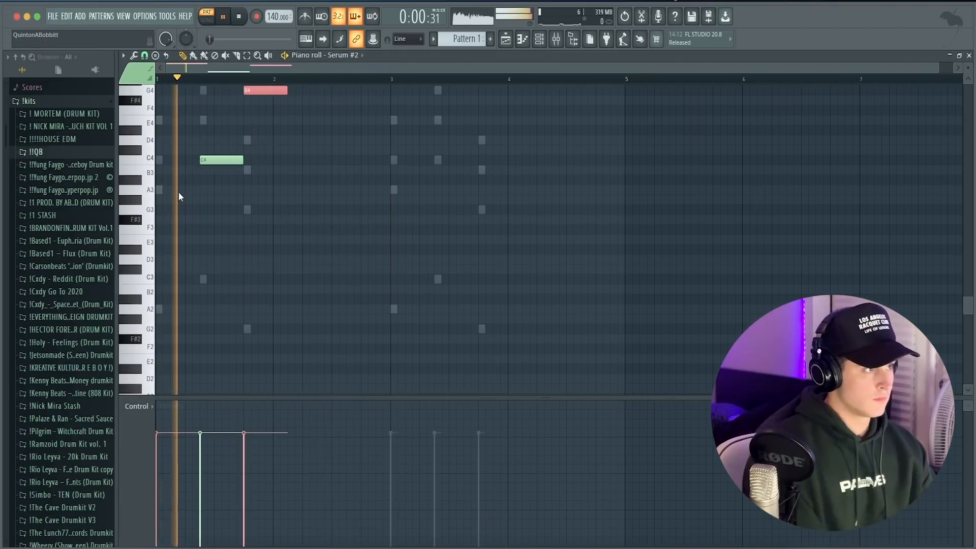
{"action": "key", "text": "ctrl+d"}
{"action": "scroll", "coordinate": [304, 290], "scroll_direction": "up", "scroll_amount": 2}
{"action": "left_click", "coordinate": [234, 207], "text": "ctrl"}
{"action": "key", "text": "ctrl+Up"}
{"action": "scroll", "coordinate": [291, 170], "scroll_direction": "up", "scroll_amount": 3}
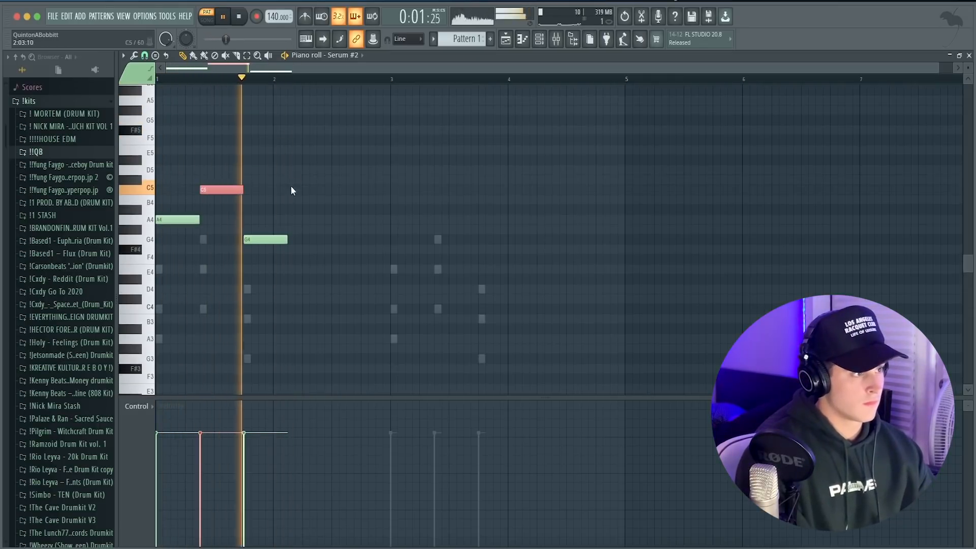
Extend the G4 note to the start of bar 3 and duplicate the three-note phrase into bars 3 and 4.
{"action": "left_click_drag", "start_coordinate": [286, 189], "coordinate": [391, 211]}
{"action": "key", "text": "ctrl+b"}
{"action": "key", "text": "ctrl+d"}
{"action": "key", "text": "space"}
Add a third Serum instrument channel and dismiss its missing effect folder alert.
{"action": "key", "text": "F6"}
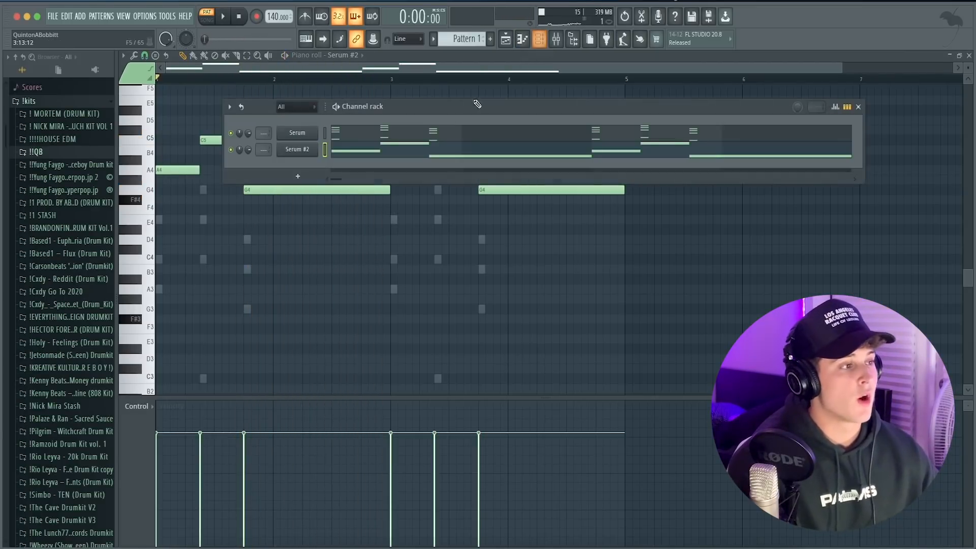
{"action": "left_click", "coordinate": [296, 185]}
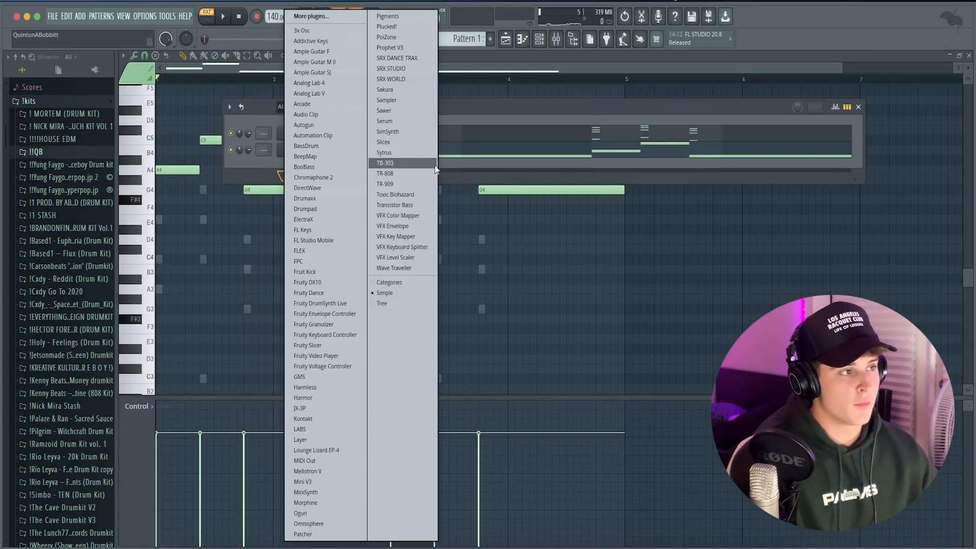
{"action": "left_click", "coordinate": [399, 121]}
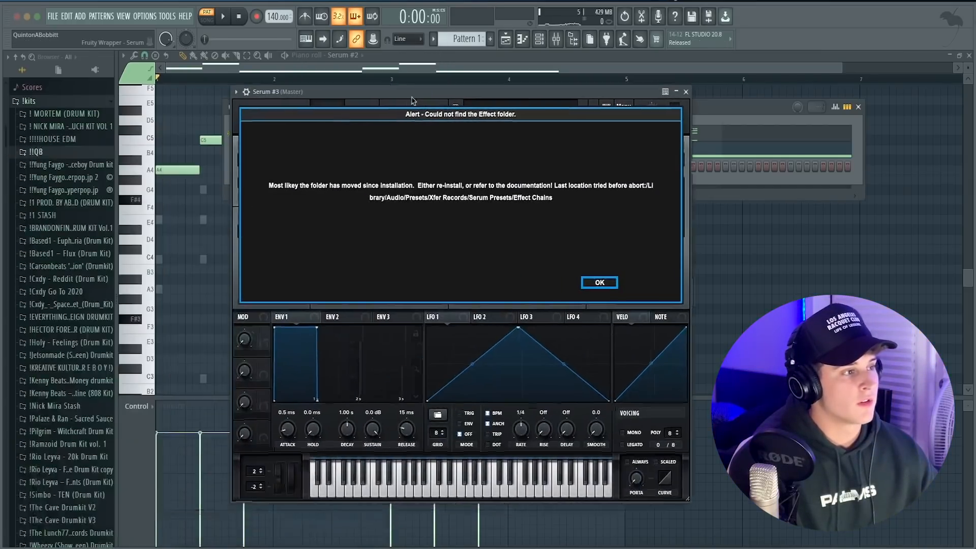
{"action": "left_click", "coordinate": [598, 280]}
Rehearse a melody with the Lead - Ouch preset over the playing pattern, and close the Serum window.
{"action": "key", "text": "space"}
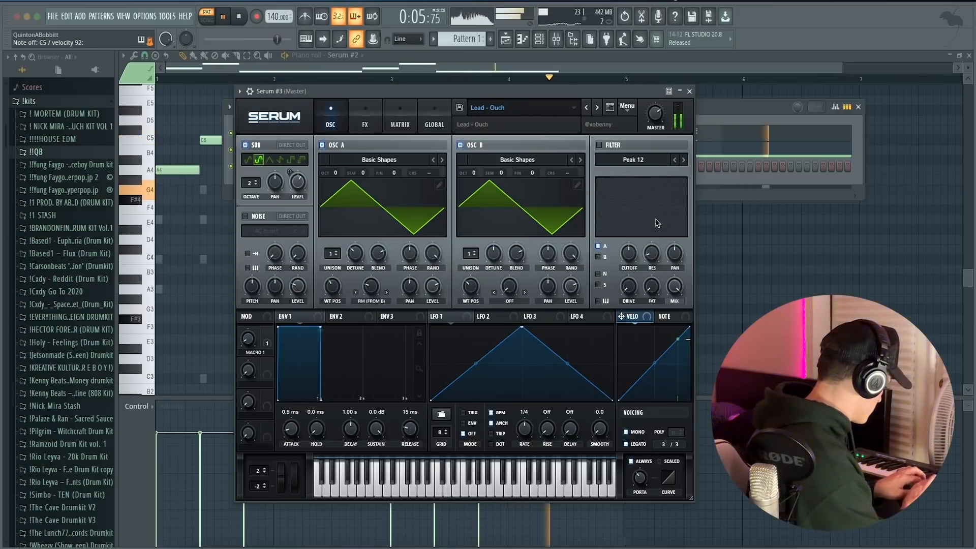
{"action": "key", "text": "space"}
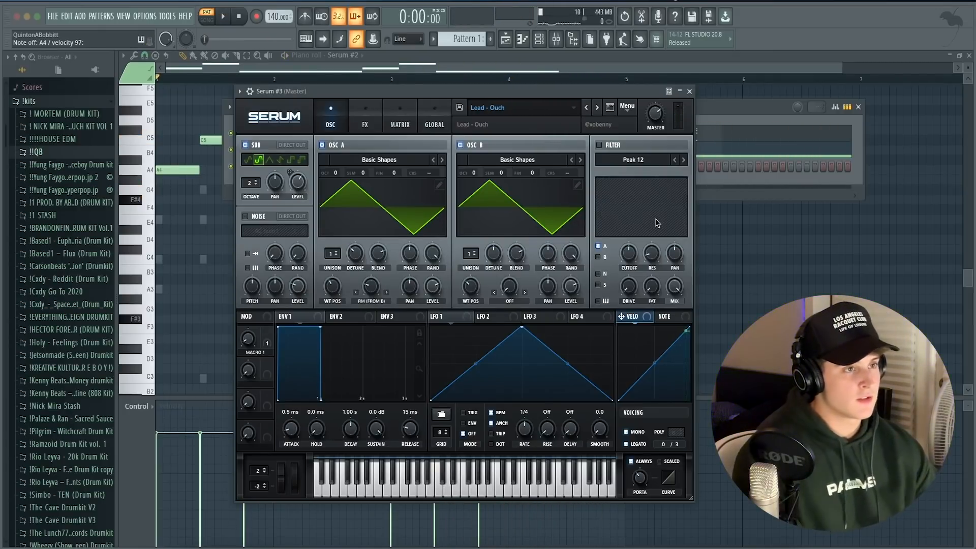
{"action": "left_click", "coordinate": [691, 91]}
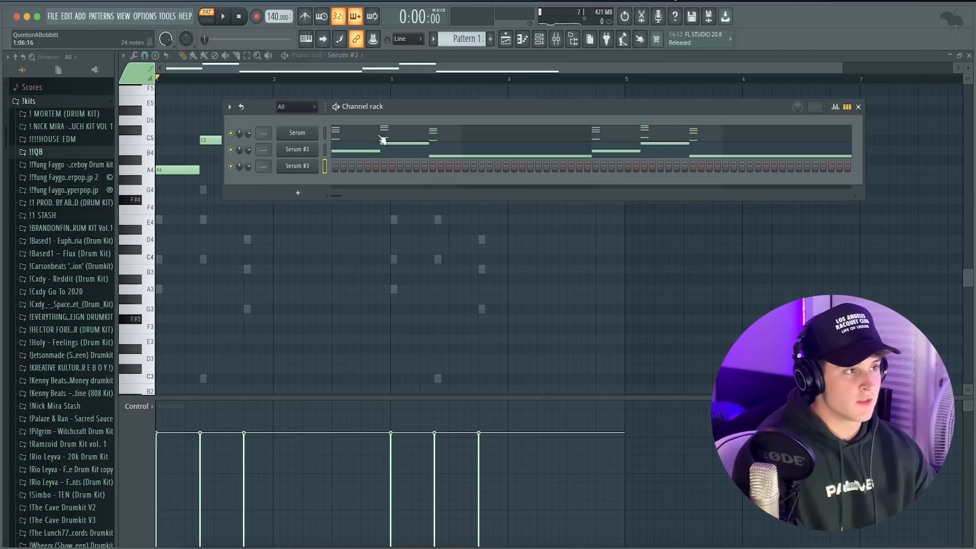
Record a four-bar lead melody on the Serum #3 channel over the playing pattern.
{"action": "left_click_drag", "start_coordinate": [417, 107], "coordinate": [410, 104]}
{"action": "key", "text": "space"}
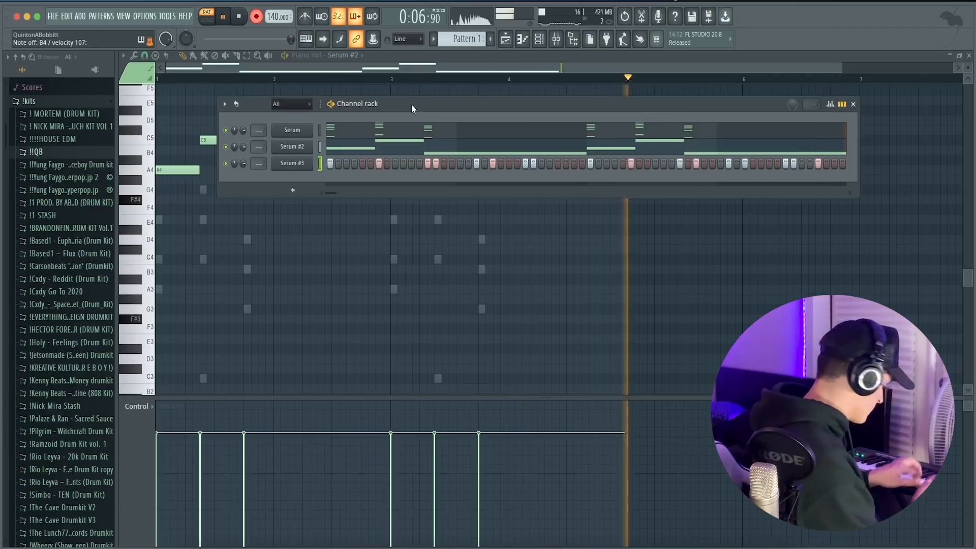
{"action": "key", "text": "space"}
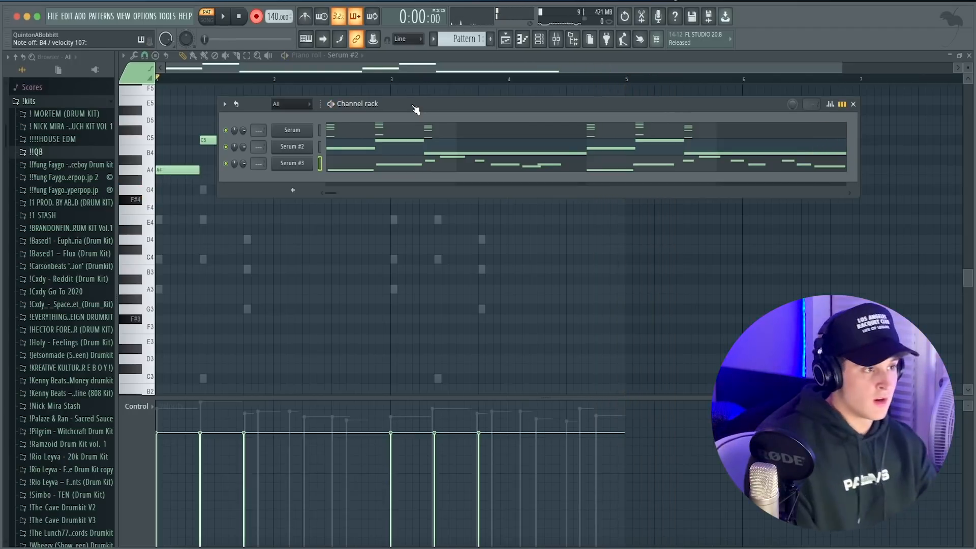
Open the Serum #3 melody in the piano roll, quantize its notes and level their velocities at 78%.
{"action": "left_click", "coordinate": [403, 172]}
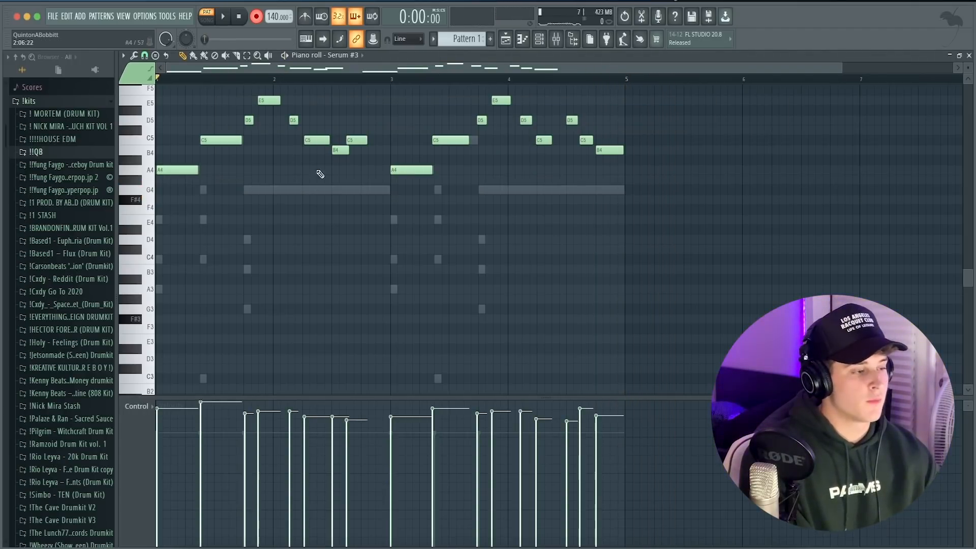
{"action": "scroll", "coordinate": [192, 80], "scroll_direction": "up", "scroll_amount": 1}
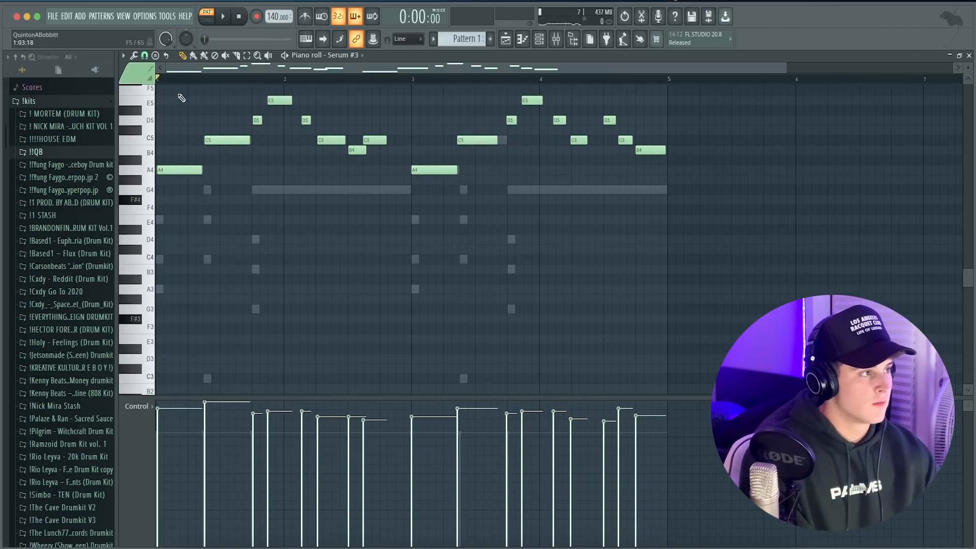
{"action": "key", "text": "ctrl+a"}
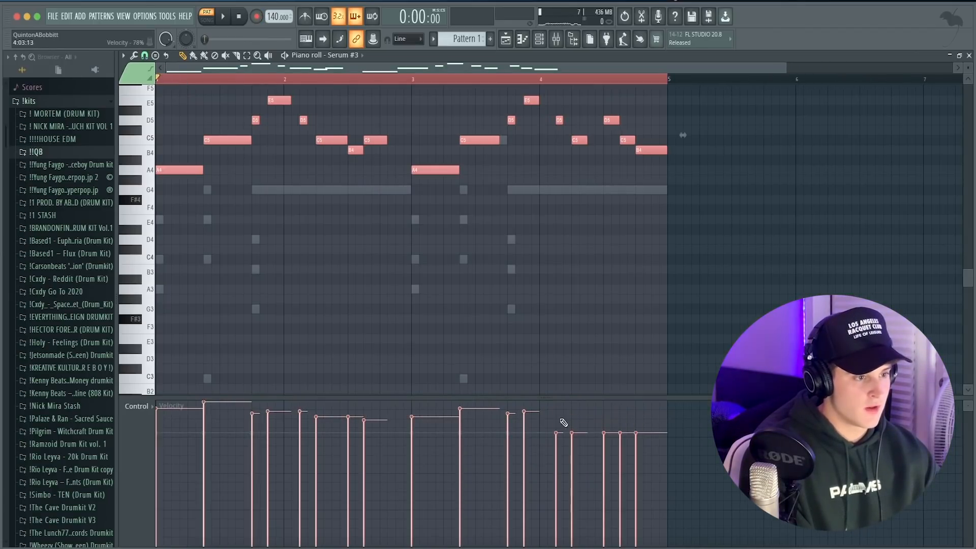
{"action": "scroll", "coordinate": [185, 81], "scroll_direction": "up", "scroll_amount": 1}
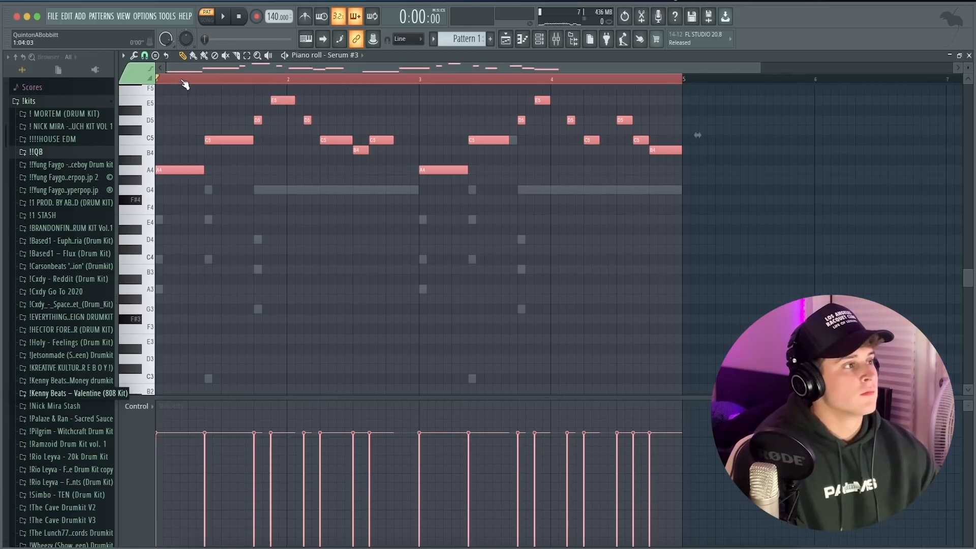
Shorten the first A4 note of the Serum #3 melody in bar 1 while auditioning the pattern.
{"action": "key", "text": "space"}
{"action": "right_click", "coordinate": [322, 281]}
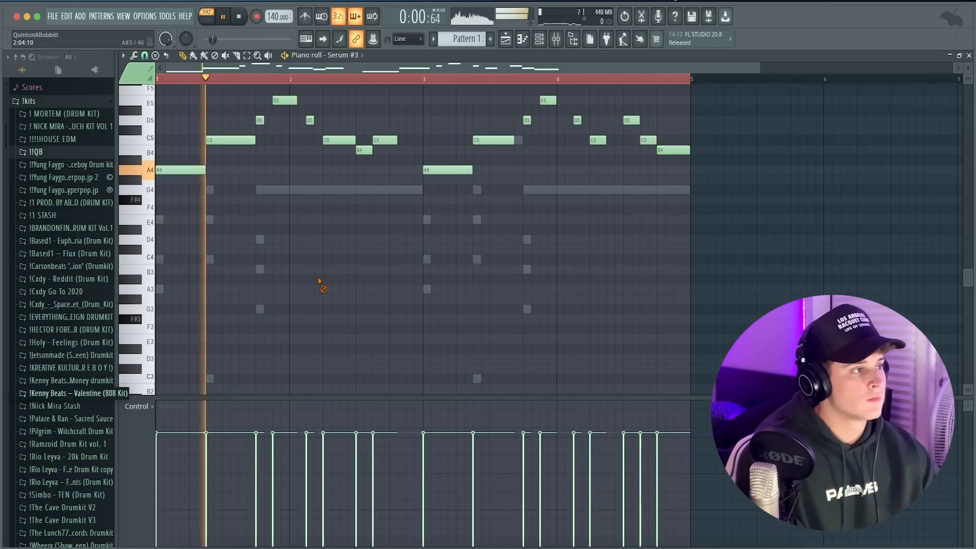
{"action": "key", "text": "space"}
{"action": "key", "text": "space"}
{"action": "scroll", "coordinate": [241, 257], "scroll_direction": "up", "scroll_amount": 3}
{"action": "key", "text": "space"}
{"action": "key", "text": "space"}
{"action": "left_click_drag", "start_coordinate": [204, 245], "coordinate": [187, 245]}
{"action": "key", "text": "space"}
{"action": "key", "text": "space"}
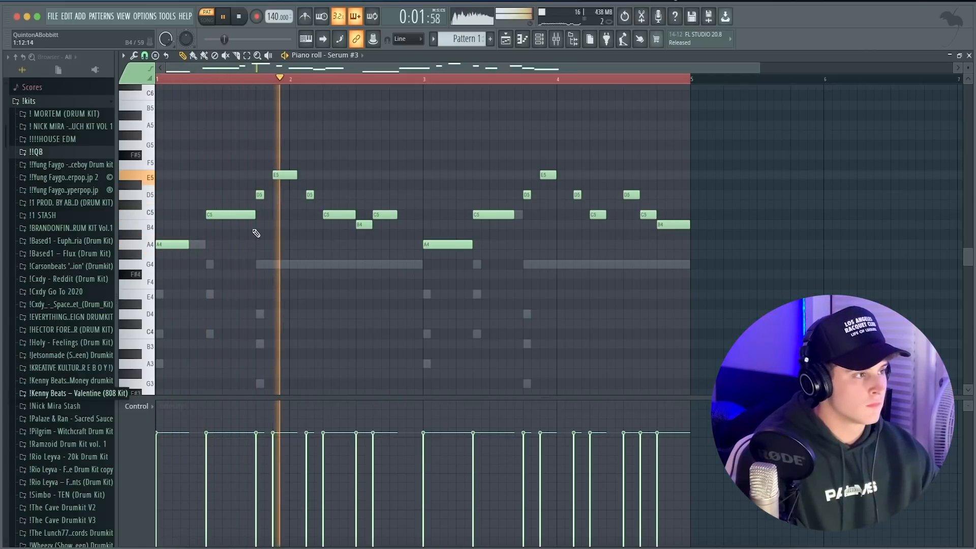
Shorten the first C5 note in bar 2 of the Serum #3 melody and listen to it.
{"action": "left_click_drag", "start_coordinate": [356, 214], "coordinate": [348, 215]}
{"action": "key", "text": "space"}
{"action": "key", "text": "space"}
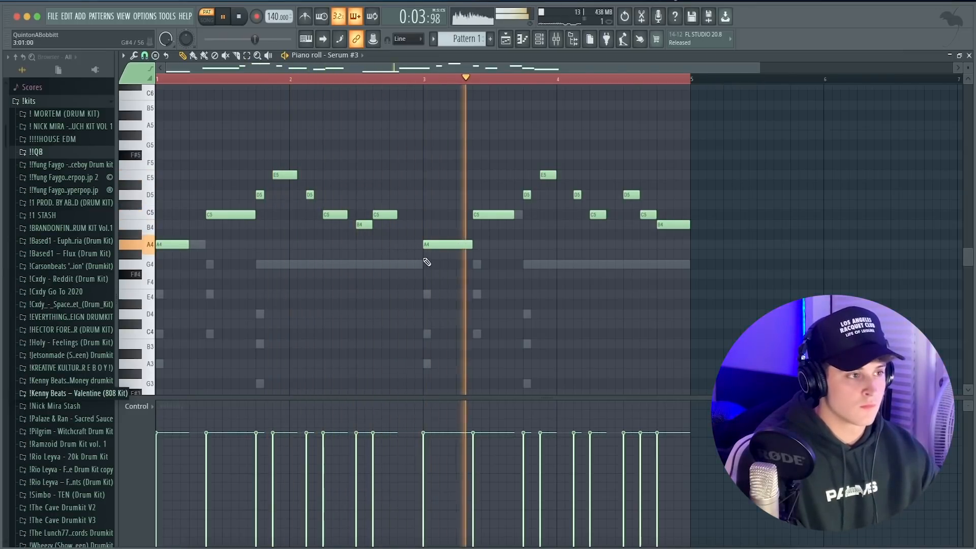
Shorten the A4 note in bar 3 and lengthen the first D5 note in bar 4 of the melody.
{"action": "left_click_drag", "start_coordinate": [469, 247], "coordinate": [456, 247]}
{"action": "key", "text": "space"}
{"action": "key", "text": "space"}
{"action": "left_click_drag", "start_coordinate": [581, 195], "coordinate": [589, 196]}
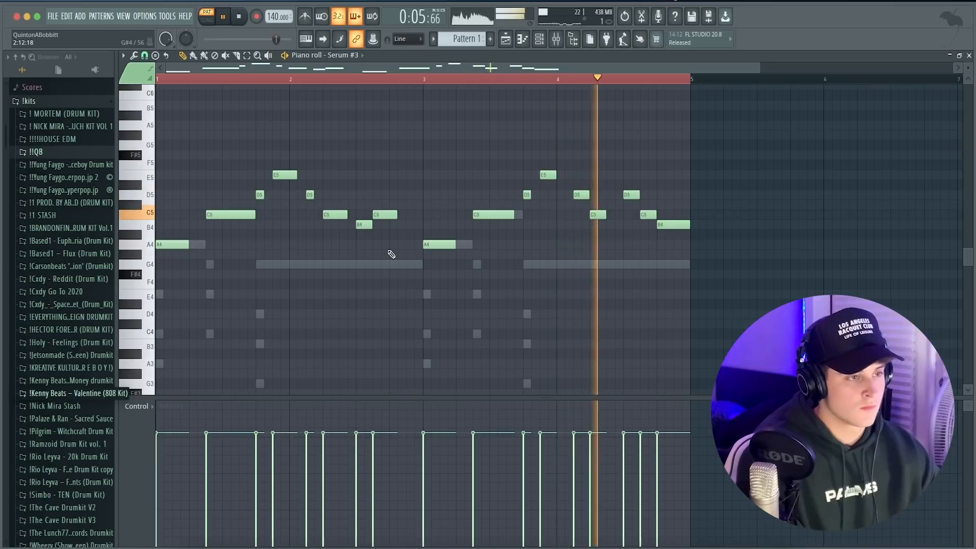
{"action": "key", "text": "space"}
Move the Serum #2 channel below Serum #3 and route the channels to separate mixer tracks, Serum on 1 and Serum #3 on 2.
{"action": "key", "text": "F6"}
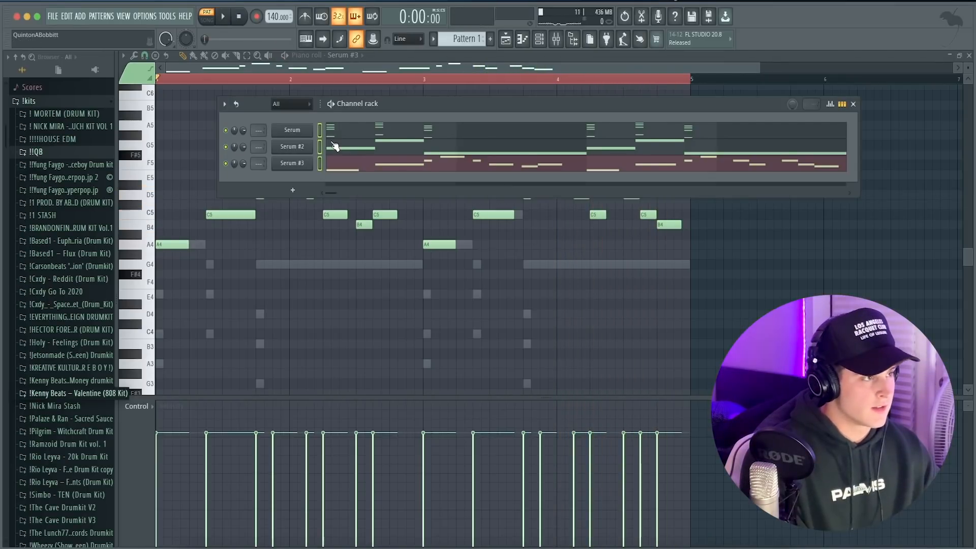
{"action": "left_click", "coordinate": [322, 147]}
{"action": "key", "text": "alt+Down"}
{"action": "left_click_drag", "start_coordinate": [260, 130], "coordinate": [259, 126]}
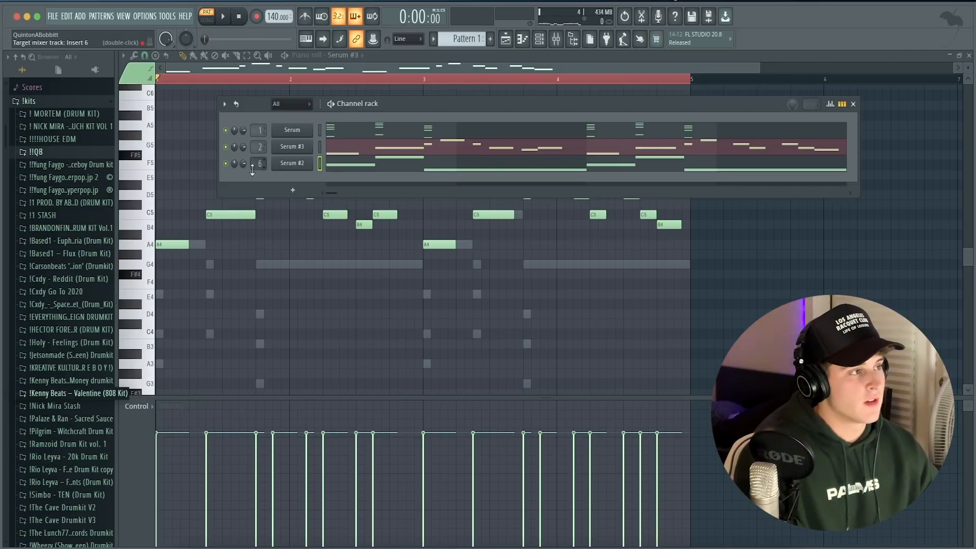
Open the mixer and select the Insert 1 track.
{"action": "left_click", "coordinate": [556, 43]}
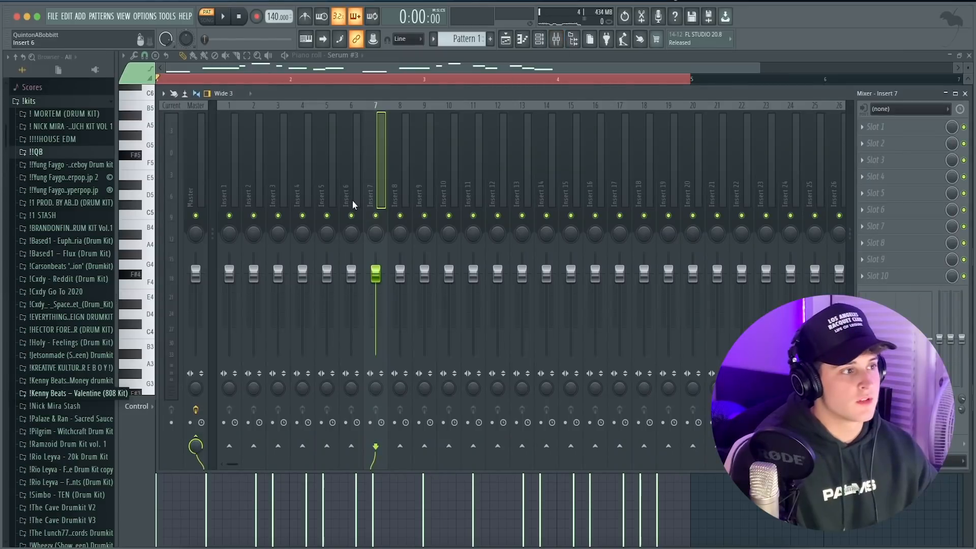
{"action": "left_click", "coordinate": [244, 186]}
{"action": "left_click", "coordinate": [231, 196]}
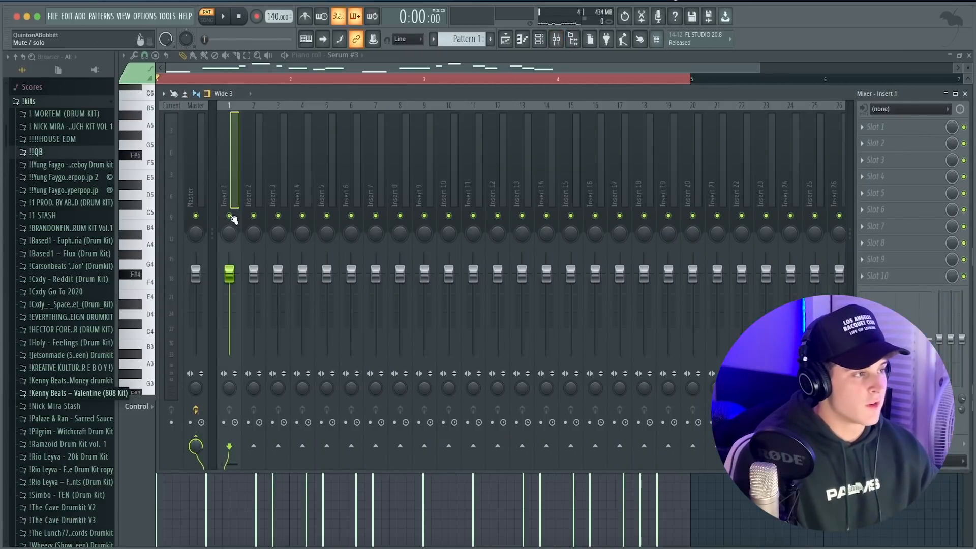
Cut the lows and the highs above about 10.3 kHz on Insert 1 with Fruity Parametric EQ 2 and open the second effect slot.
{"action": "key", "text": "space"}
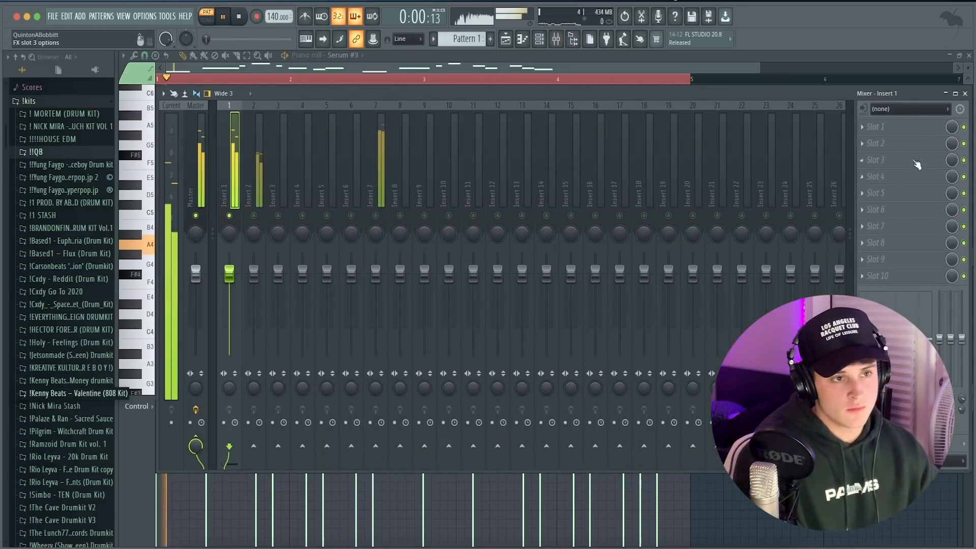
{"action": "left_click", "coordinate": [894, 131]}
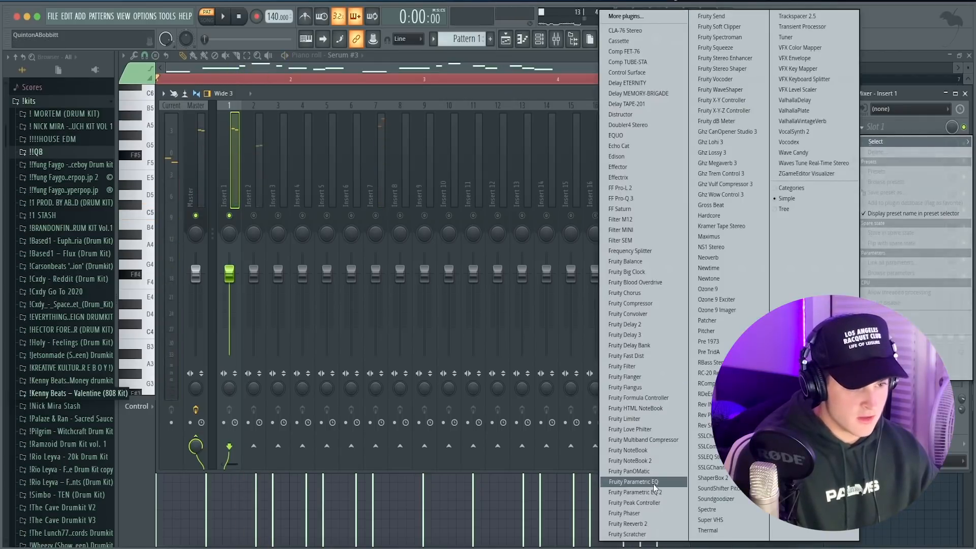
{"action": "left_click", "coordinate": [635, 493]}
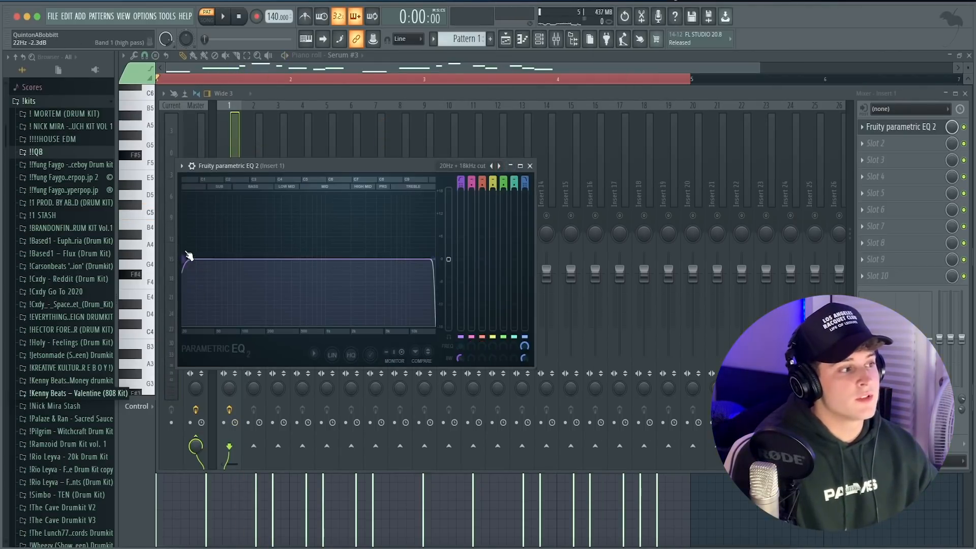
{"action": "left_click_drag", "start_coordinate": [430, 259], "coordinate": [410, 259]}
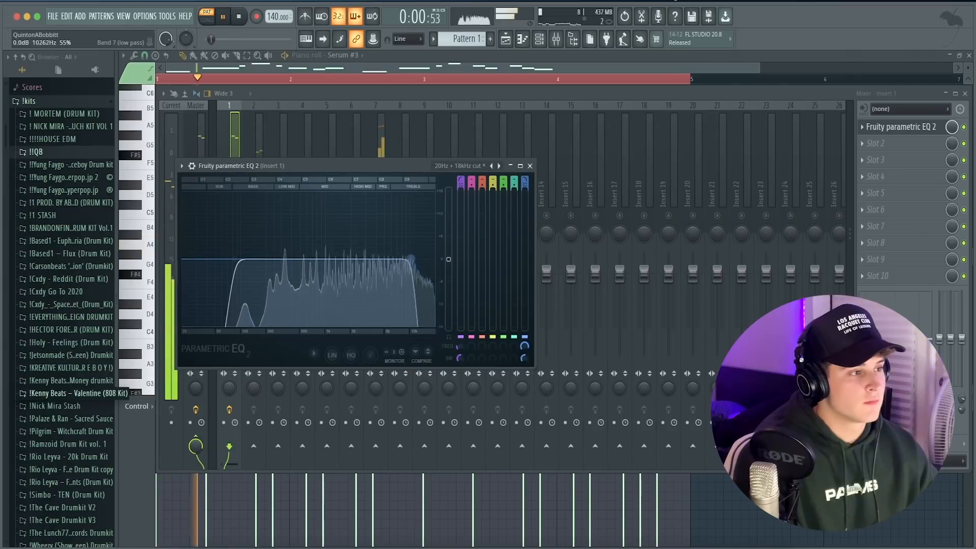
{"action": "left_click", "coordinate": [529, 166]}
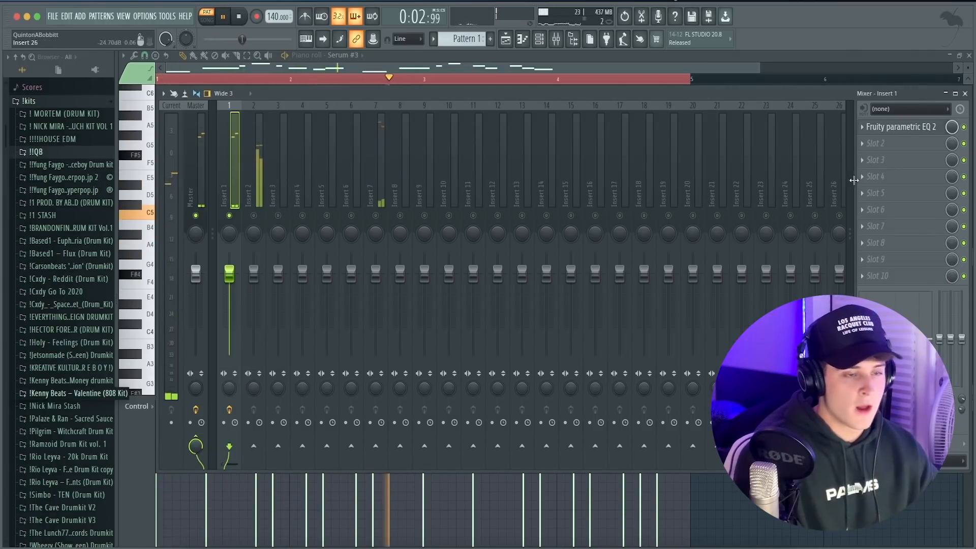
{"action": "left_click", "coordinate": [900, 144]}
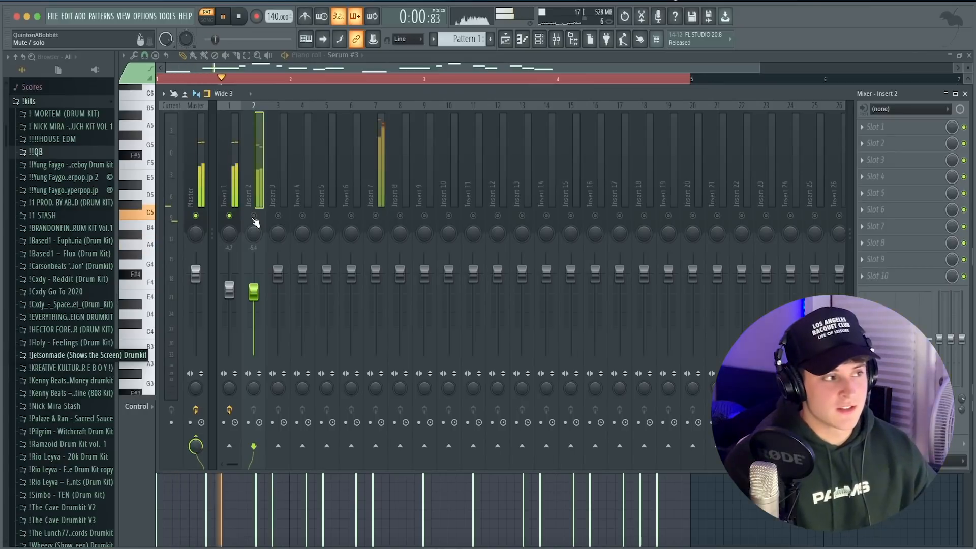
Unmute Insert 2 and add a Fruity Parametric EQ 2 that cuts its low frequencies.
{"action": "left_click", "coordinate": [253, 216]}
{"action": "left_click", "coordinate": [865, 136]}
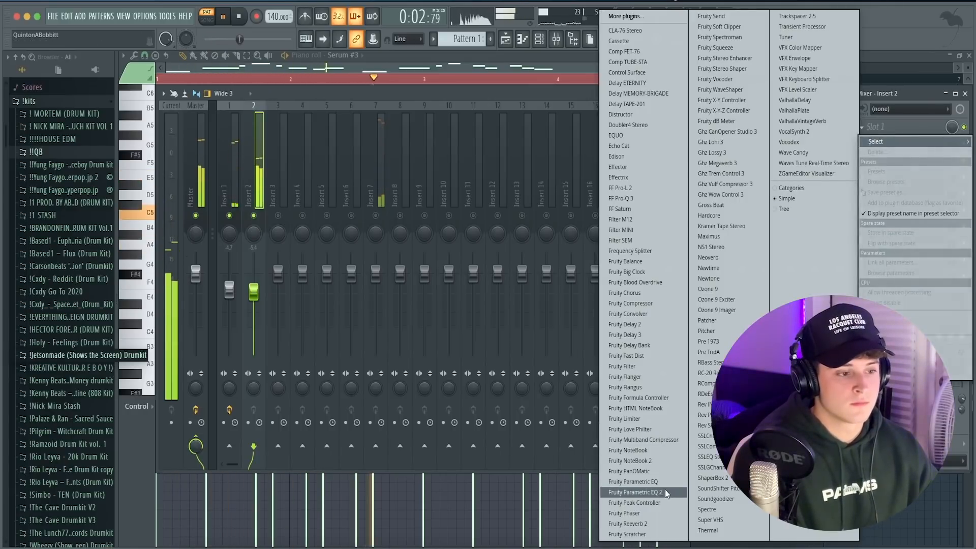
{"action": "left_click", "coordinate": [641, 493]}
{"action": "left_click", "coordinate": [525, 194]}
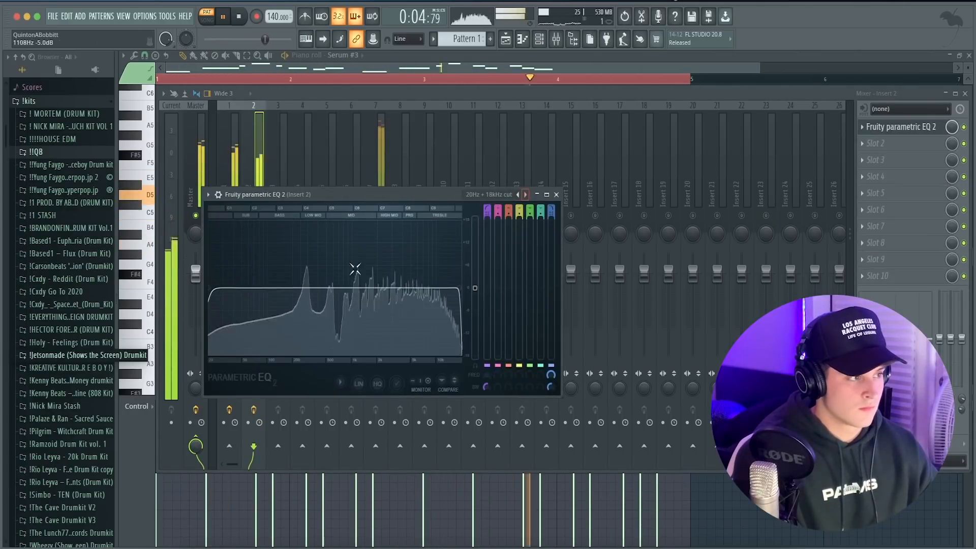
{"action": "left_click_drag", "start_coordinate": [224, 290], "coordinate": [298, 288]}
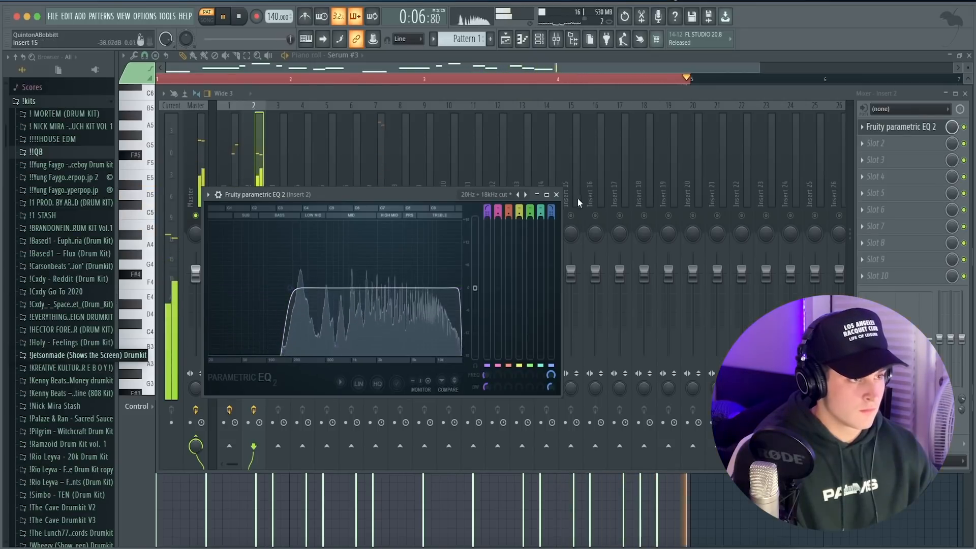
{"action": "left_click", "coordinate": [556, 195]}
Add a second Fruity Parametric EQ 2 and a Fruity Reeverb 2 to Insert 2.
{"action": "left_click", "coordinate": [906, 150]}
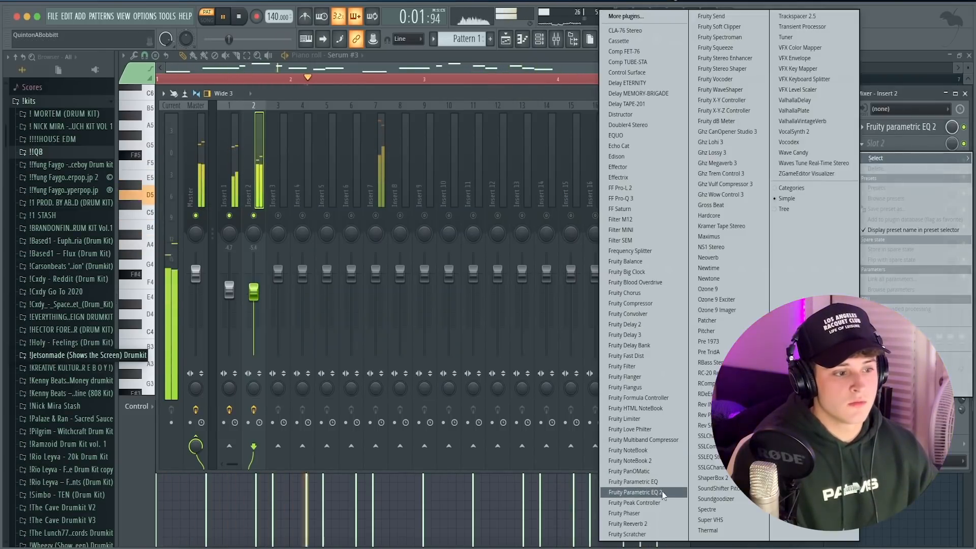
{"action": "left_click", "coordinate": [642, 463]}
{"action": "left_click_drag", "start_coordinate": [405, 304], "coordinate": [443, 277]}
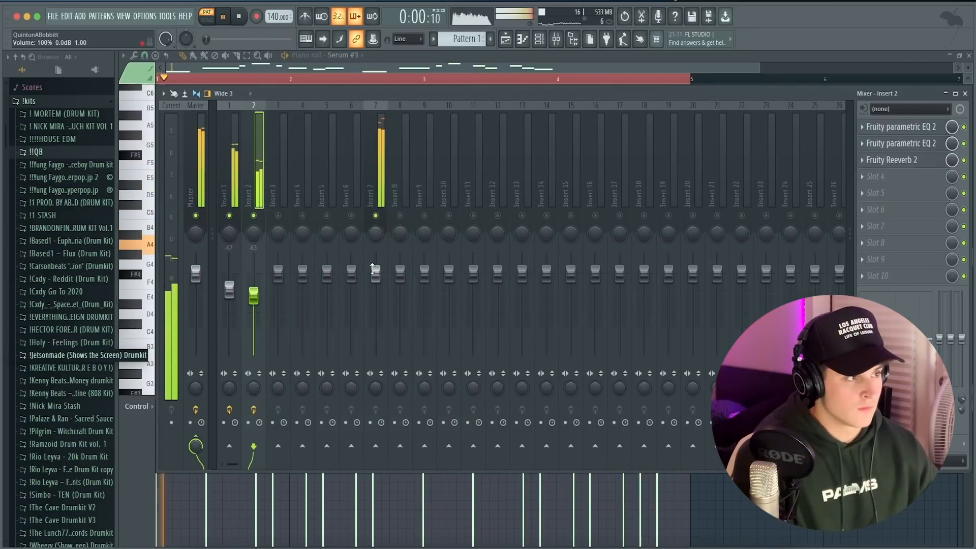
Lower the Insert 7 volume to about -7.3 dB and turn Insert 2 down a little further.
{"action": "left_click_drag", "start_coordinate": [375, 273], "coordinate": [375, 290]}
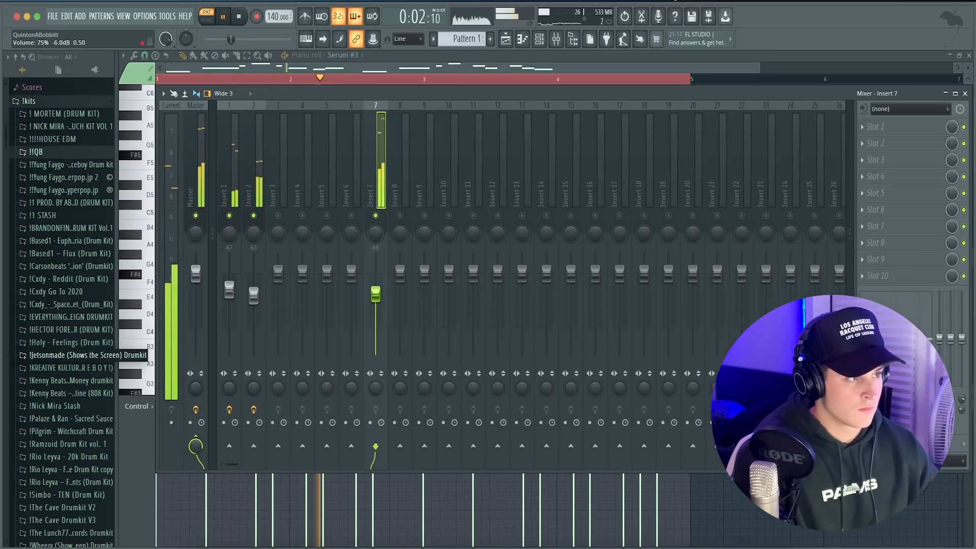
{"action": "left_click_drag", "start_coordinate": [375, 296], "coordinate": [375, 298]}
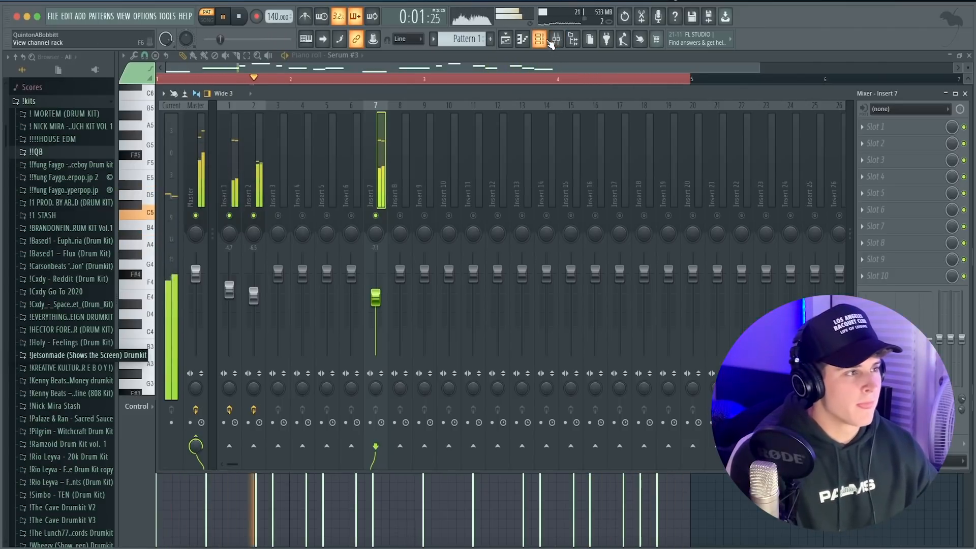
{"action": "key", "text": "F6"}
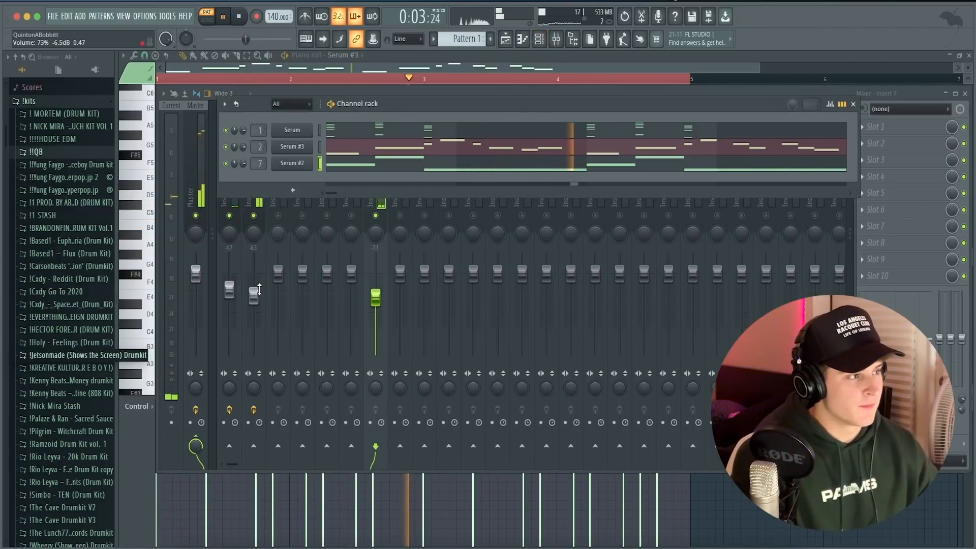
{"action": "left_click_drag", "start_coordinate": [254, 295], "coordinate": [253, 300]}
Add a fourth Serum channel with the Keys - Laser Lush preset and try its sound.
{"action": "key", "text": "F6"}
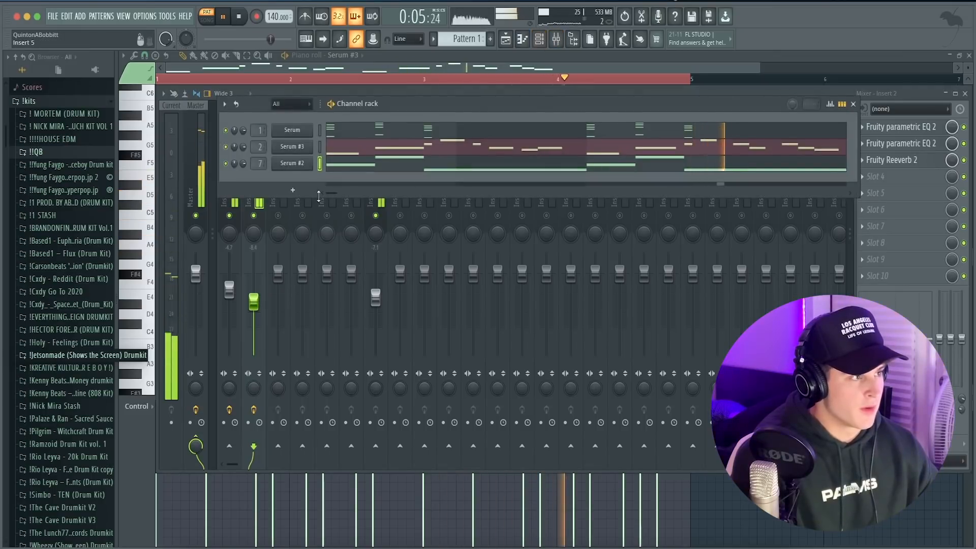
{"action": "left_click", "coordinate": [299, 193]}
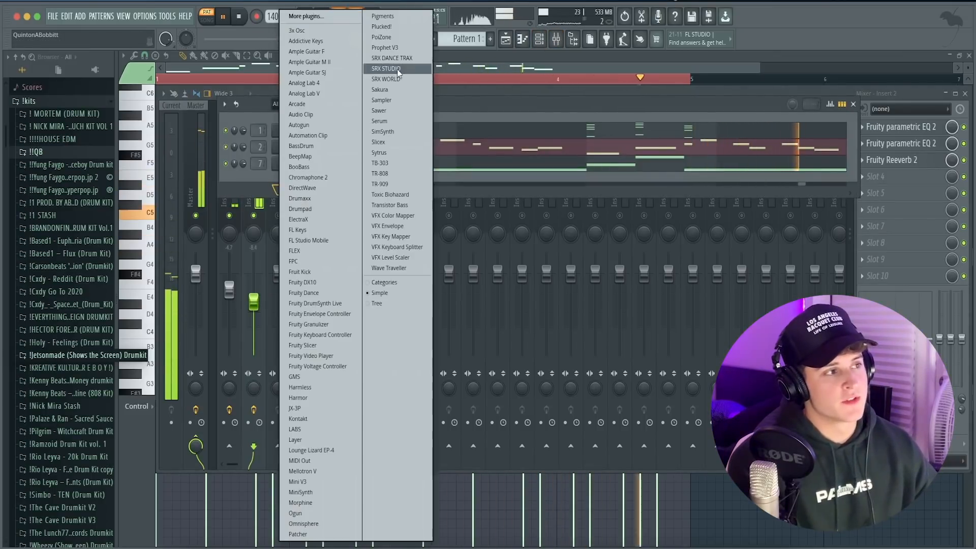
{"action": "left_click", "coordinate": [394, 121]}
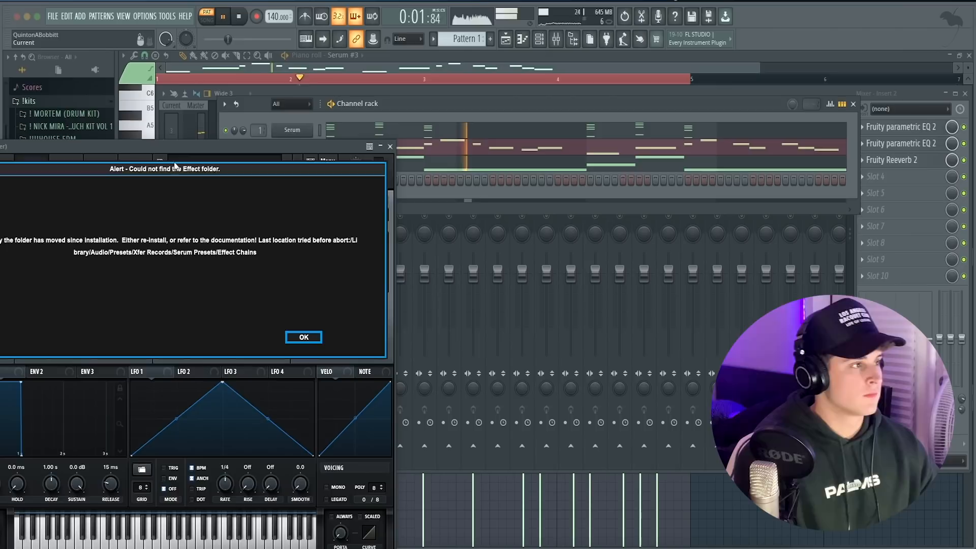
{"action": "left_click_drag", "start_coordinate": [178, 144], "coordinate": [514, 82]}
{"action": "left_click", "coordinate": [639, 272]}
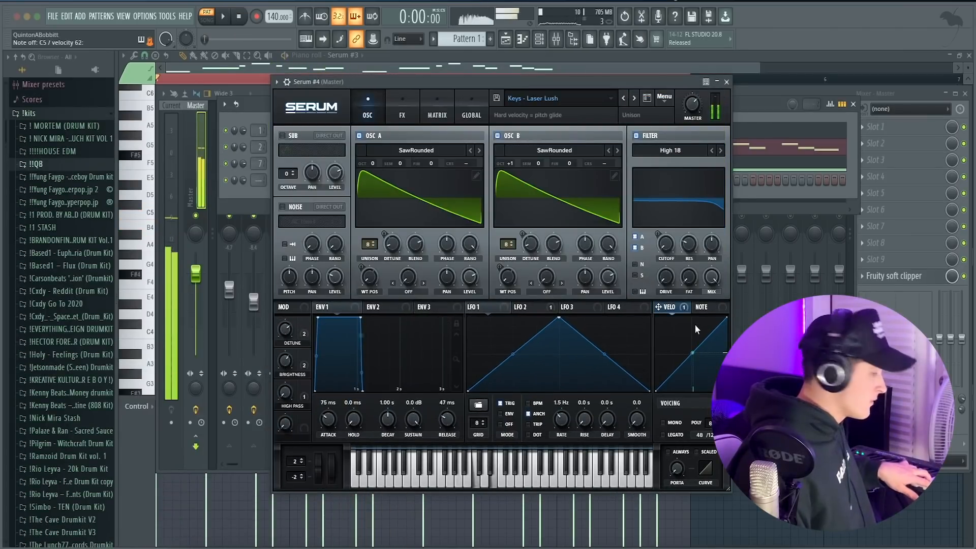
{"action": "left_click", "coordinate": [726, 82]}
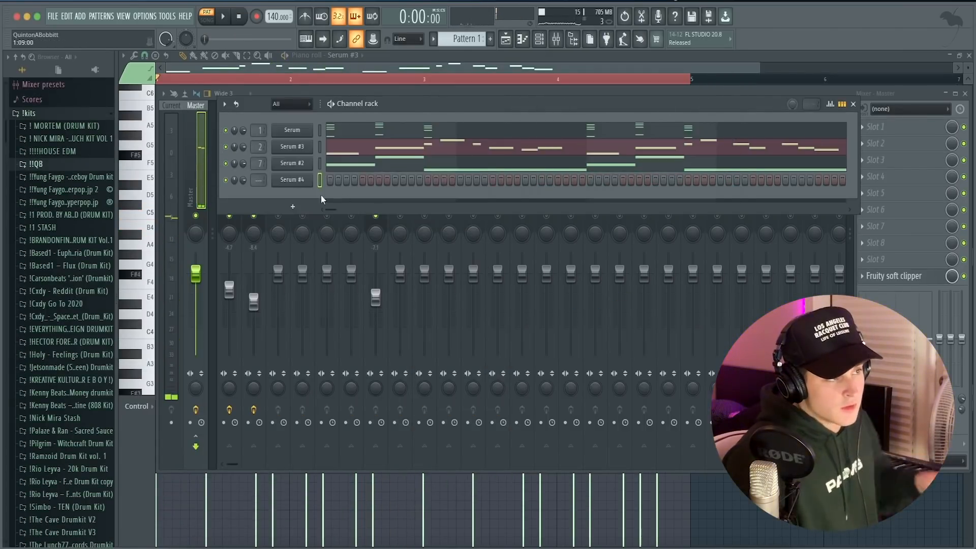
Copy the Serum chord pattern into Serum #4 and solo that channel to listen to it.
{"action": "left_click", "coordinate": [320, 130]}
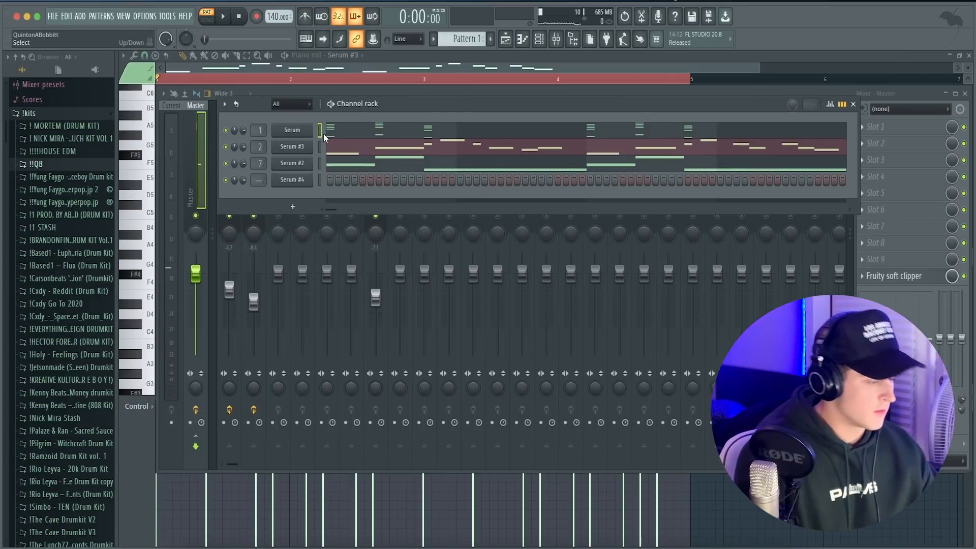
{"action": "left_click", "coordinate": [321, 180]}
{"action": "key", "text": "super+v"}
{"action": "key", "text": "space"}
{"action": "key", "text": "space"}
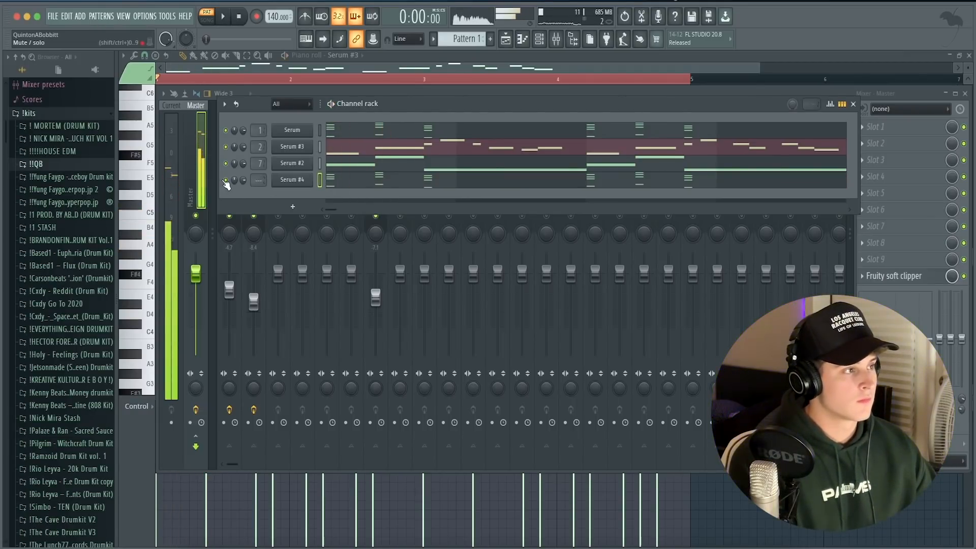
{"action": "right_click", "coordinate": [225, 180]}
{"action": "left_click", "coordinate": [238, 191]}
{"action": "key", "text": "space"}
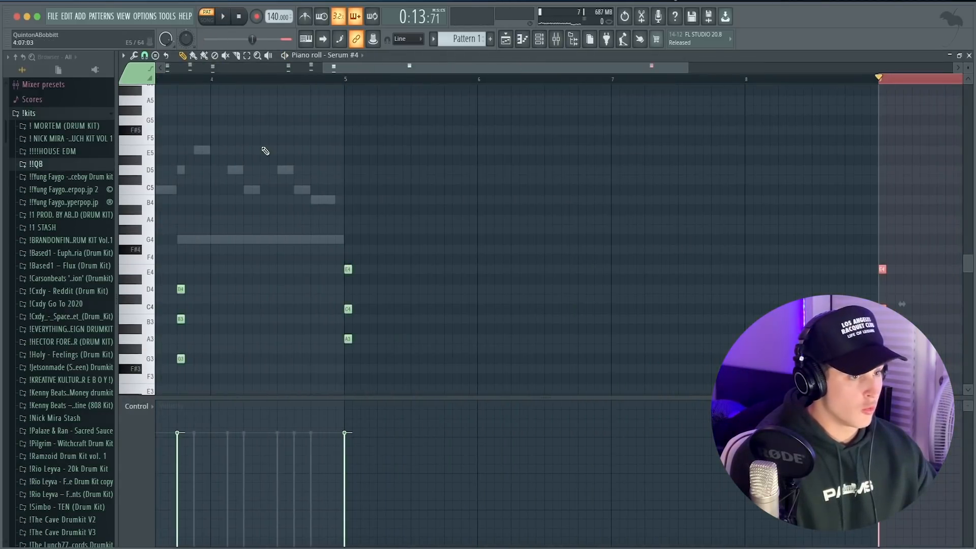
Undo the last note duplication and repeat the Serum #4 chords as short, evenly spaced stabs with low root notes beneath them.
{"action": "key", "text": "super+z"}
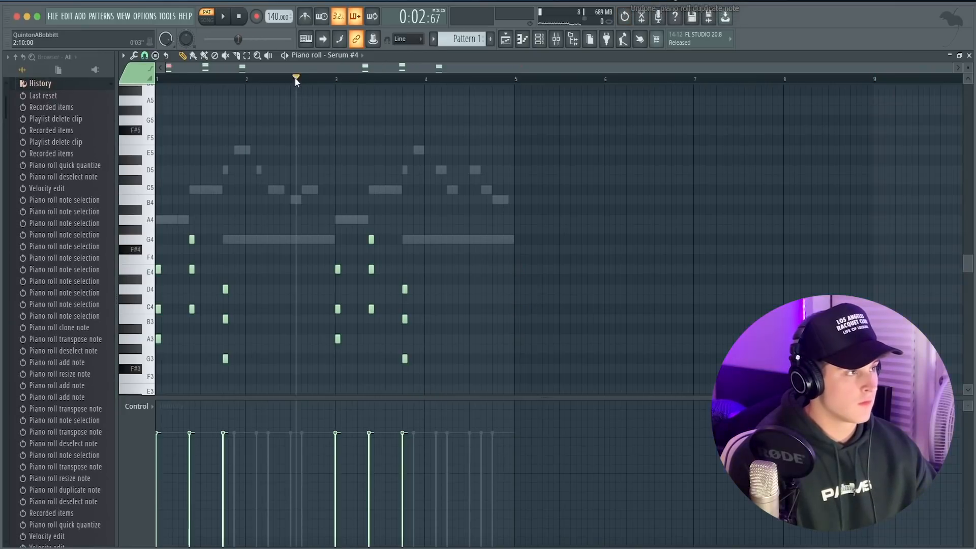
{"action": "left_click_drag", "start_coordinate": [186, 366], "coordinate": [155, 195]}
{"action": "scroll", "coordinate": [200, 81], "scroll_direction": "up", "scroll_amount": 3}
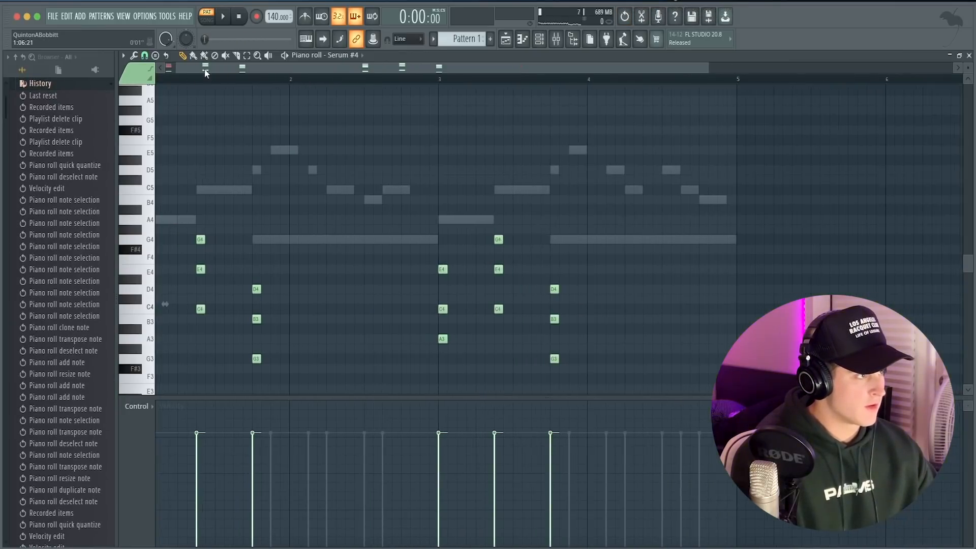
{"action": "key", "text": "space"}
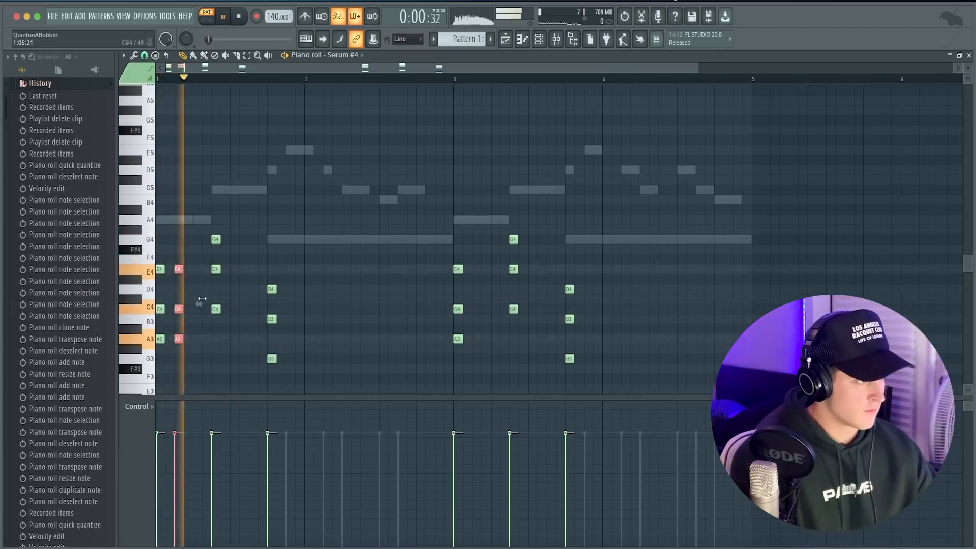
{"action": "key", "text": "space"}
{"action": "left_click", "coordinate": [204, 345], "text": "super"}
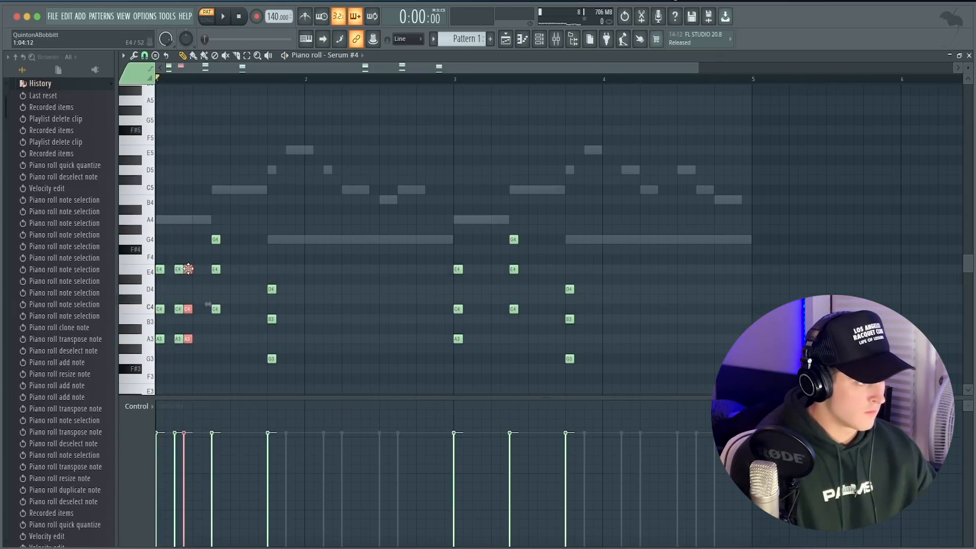
{"action": "key", "text": "space"}
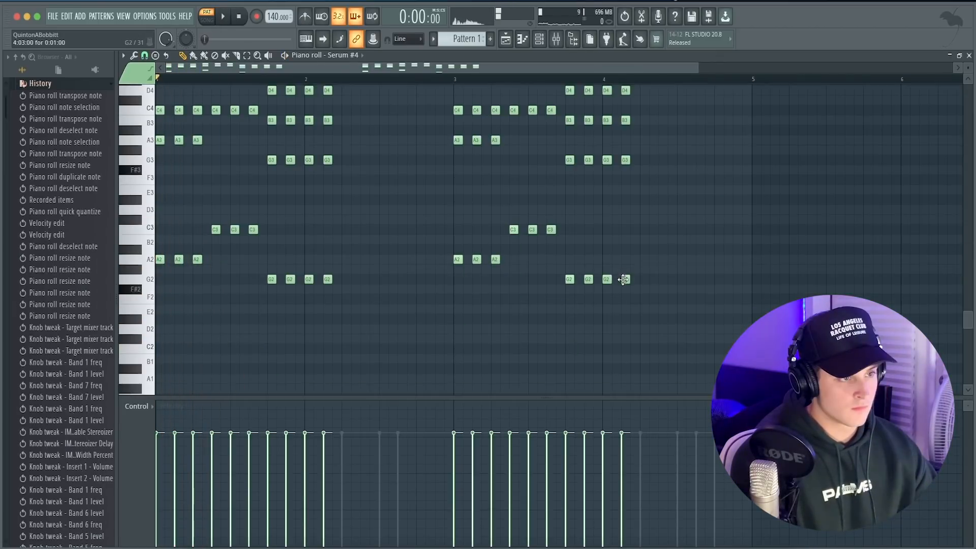
Add a fifth G chord stab, including its G2 root, to the runs in bars 2 and 4 and listen.
{"action": "scroll", "coordinate": [423, 273], "scroll_direction": "up", "scroll_amount": 3}
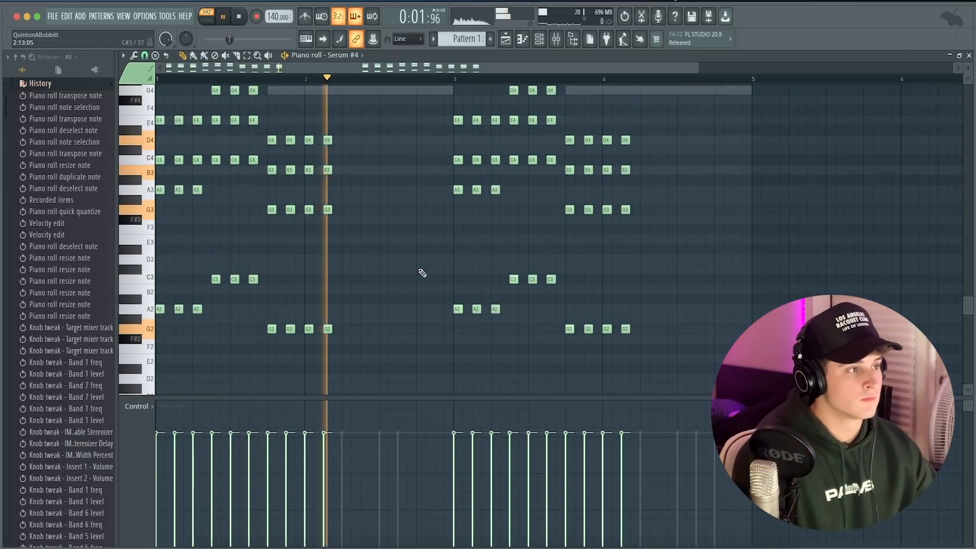
{"action": "key", "text": "space"}
{"action": "left_click_drag", "start_coordinate": [362, 375], "coordinate": [326, 164]}
{"action": "key", "text": "ctrl+b"}
{"action": "key", "text": "space"}
{"action": "left_click_drag", "start_coordinate": [640, 368], "coordinate": [628, 167]}
{"action": "key", "text": "ctrl+b"}
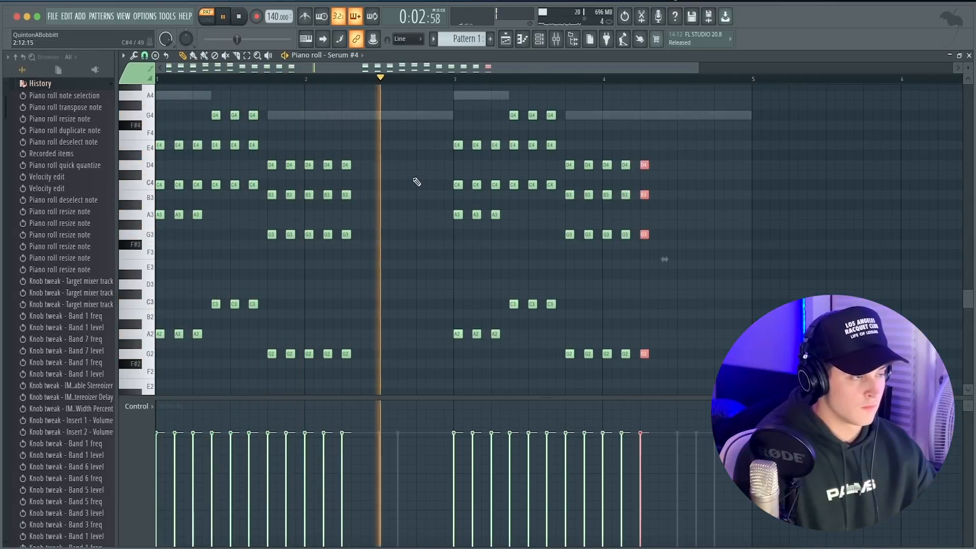
{"action": "left_click", "coordinate": [403, 236]}
{"action": "scroll", "coordinate": [403, 236], "scroll_direction": "up", "scroll_amount": 4}
{"action": "key", "text": "space"}
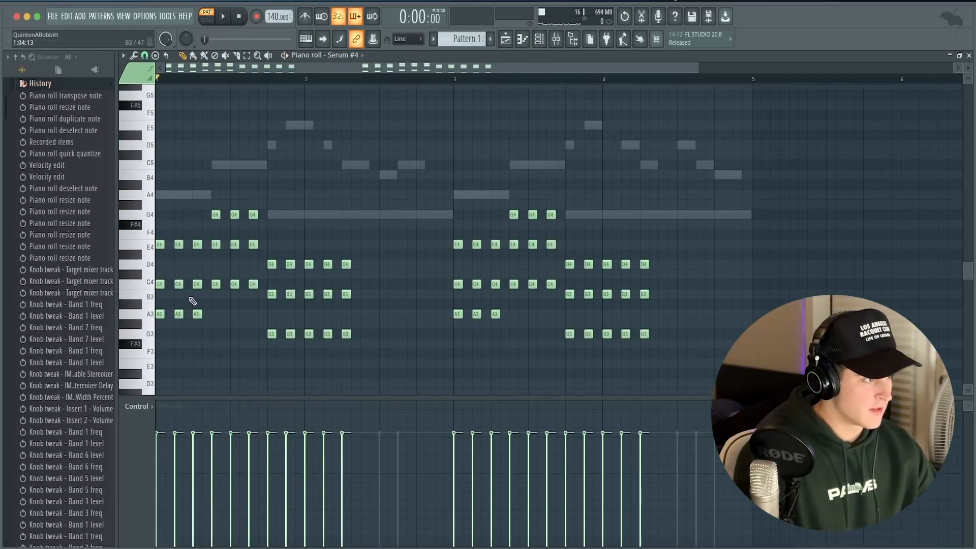
Duplicate the middle note of each Serum #4 chord stab one octave higher, as C5, E5 and B4, and play the pattern.
{"action": "left_click_drag", "start_coordinate": [198, 299], "coordinate": [159, 289]}
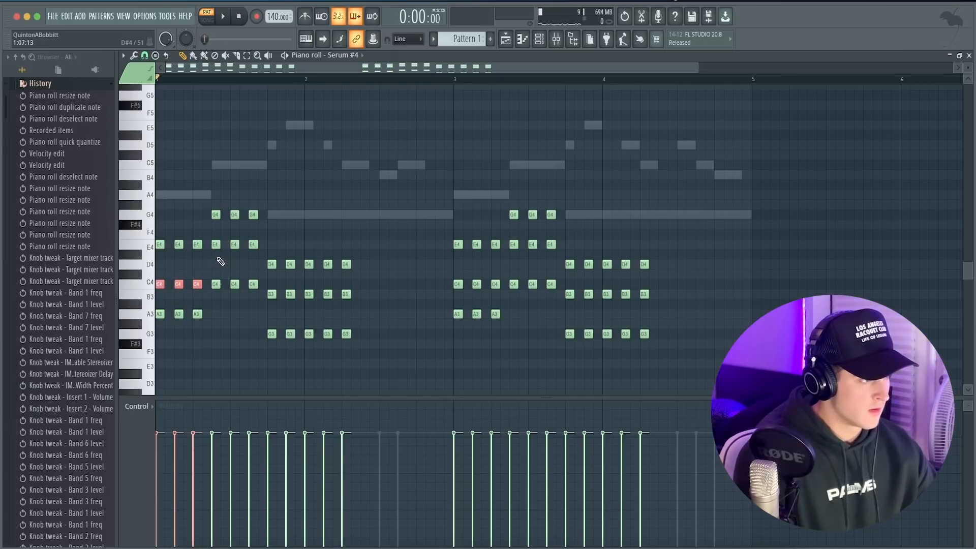
{"action": "left_click_drag", "start_coordinate": [220, 262], "coordinate": [269, 234]}
{"action": "left_click_drag", "start_coordinate": [273, 307], "coordinate": [367, 293]}
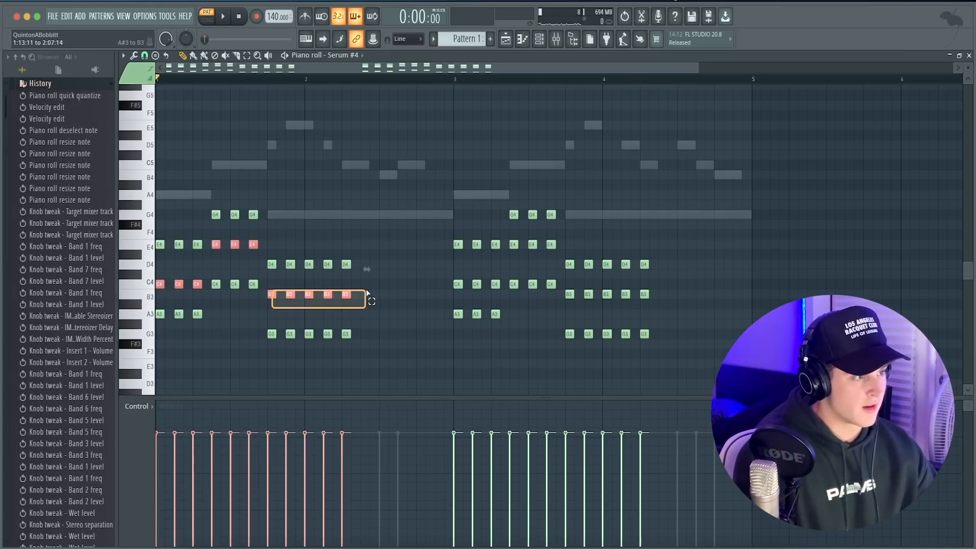
{"action": "key", "text": "space"}
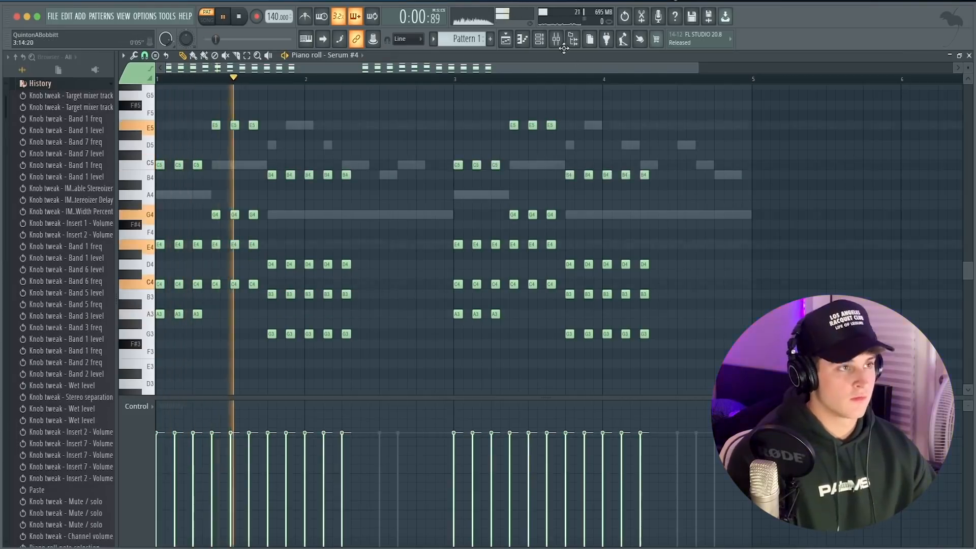
Open the channel rack and route the Serum #4 channel to mixer track 3.
{"action": "left_click", "coordinate": [539, 39]}
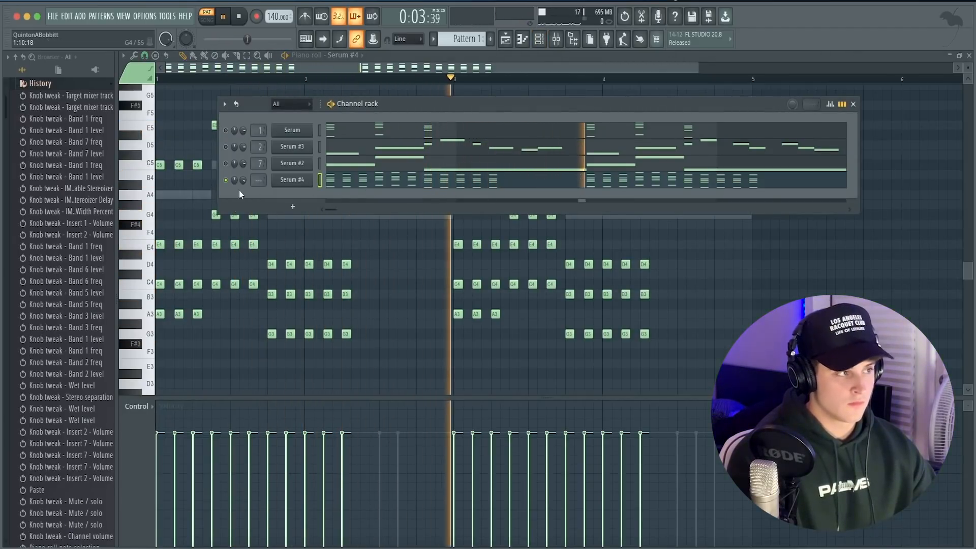
{"action": "left_click_drag", "start_coordinate": [255, 177], "coordinate": [255, 171]}
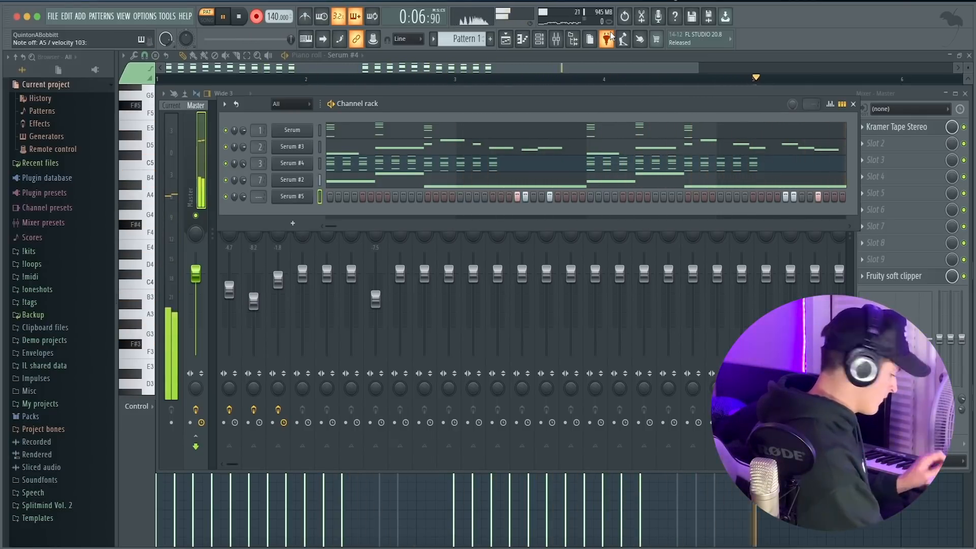
Quantize the recorded Serum #5 notes to the grid with even velocities and raise the final note in bar 4 to a higher pitch.
{"action": "scroll", "coordinate": [433, 240], "scroll_direction": "up", "scroll_amount": 8}
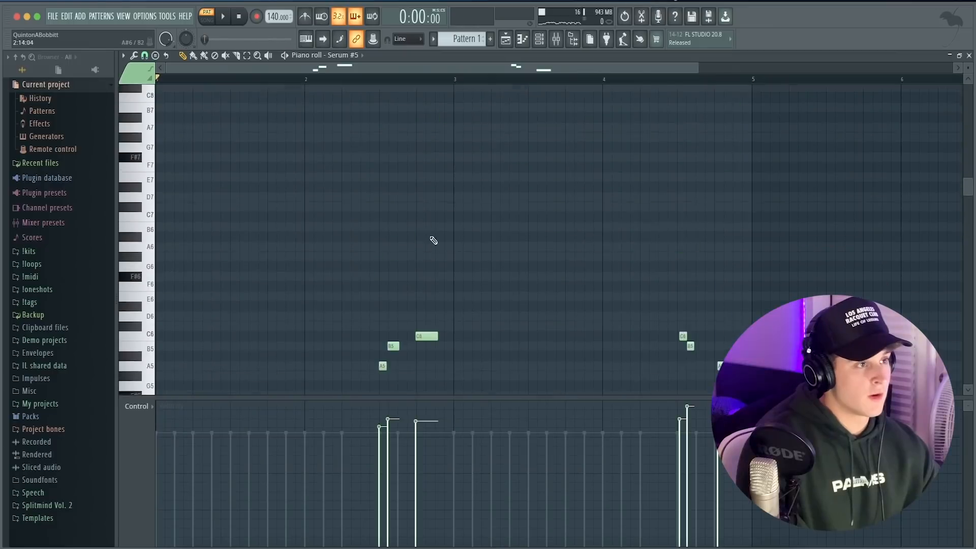
{"action": "scroll", "coordinate": [442, 244], "scroll_direction": "down", "scroll_amount": 4}
{"action": "key", "text": "super+a"}
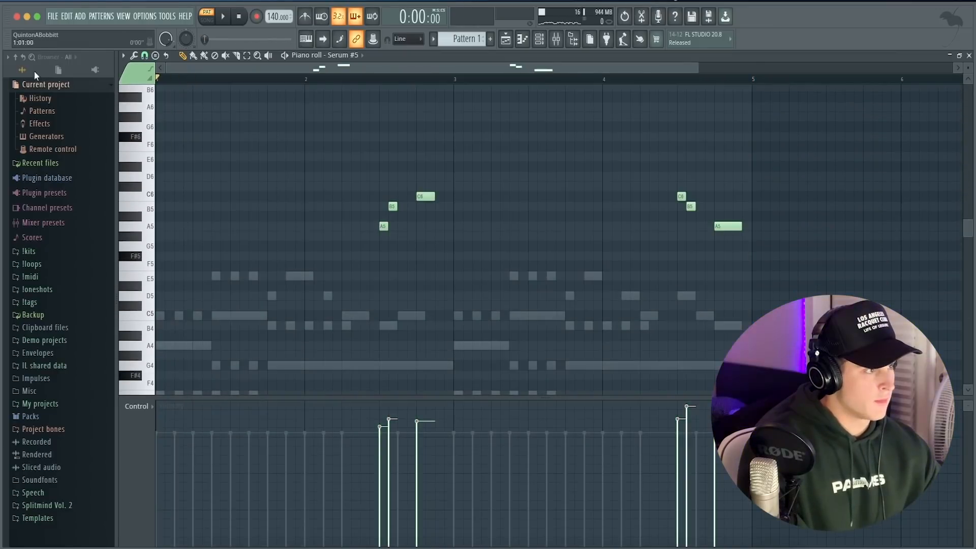
{"action": "key", "text": "space"}
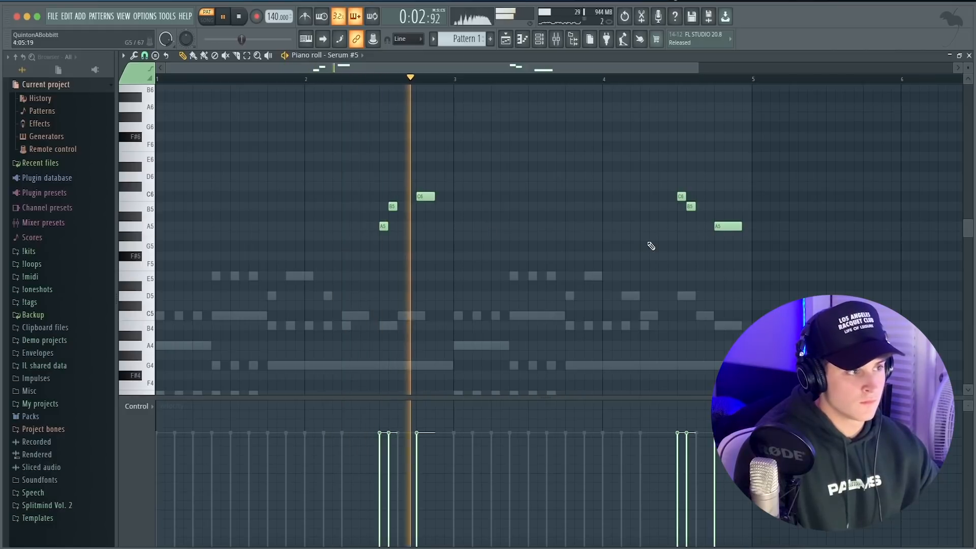
{"action": "left_click_drag", "start_coordinate": [734, 228], "coordinate": [724, 186]}
Lower the Insert 7 level in the mixer to about -8 dB and select the Master track.
{"action": "key", "text": "F9"}
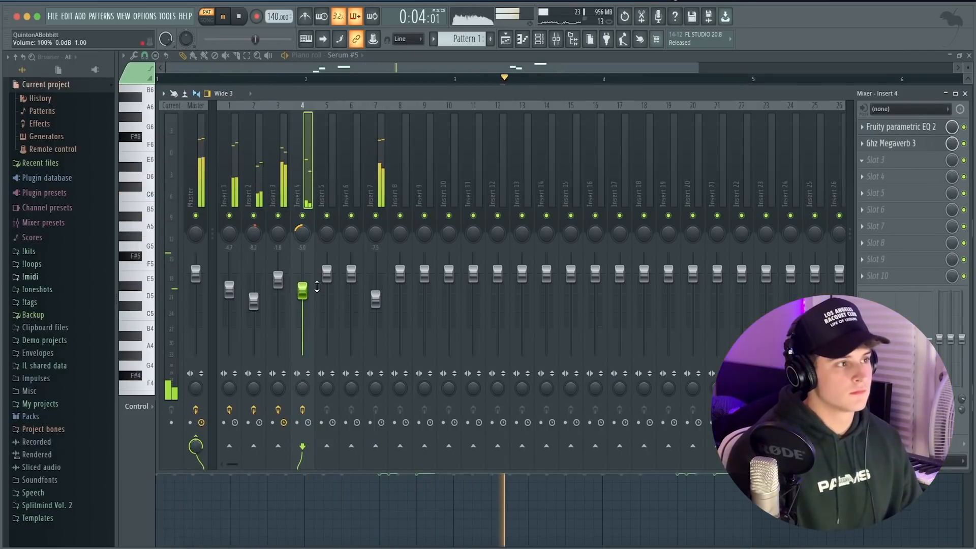
{"action": "left_click_drag", "start_coordinate": [378, 293], "coordinate": [377, 294]}
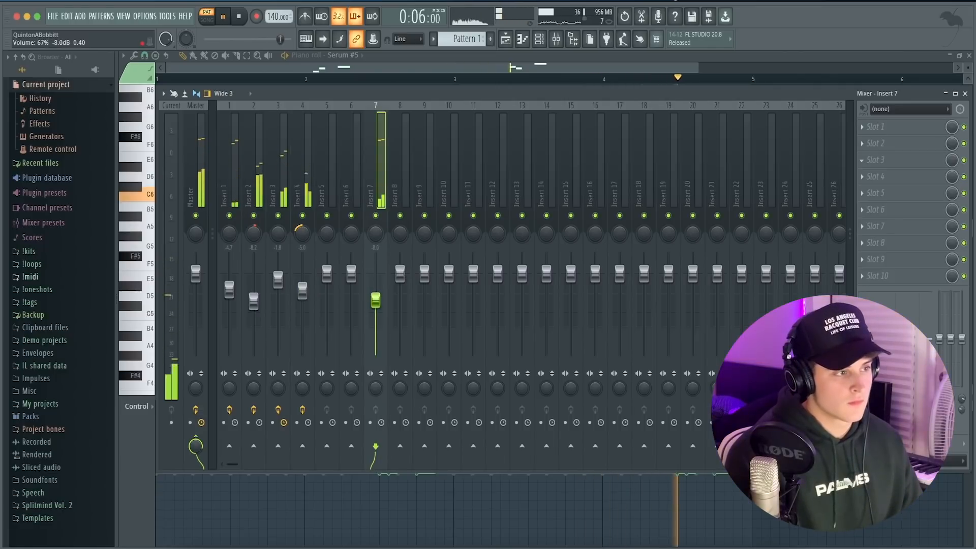
{"action": "left_click", "coordinate": [200, 173]}
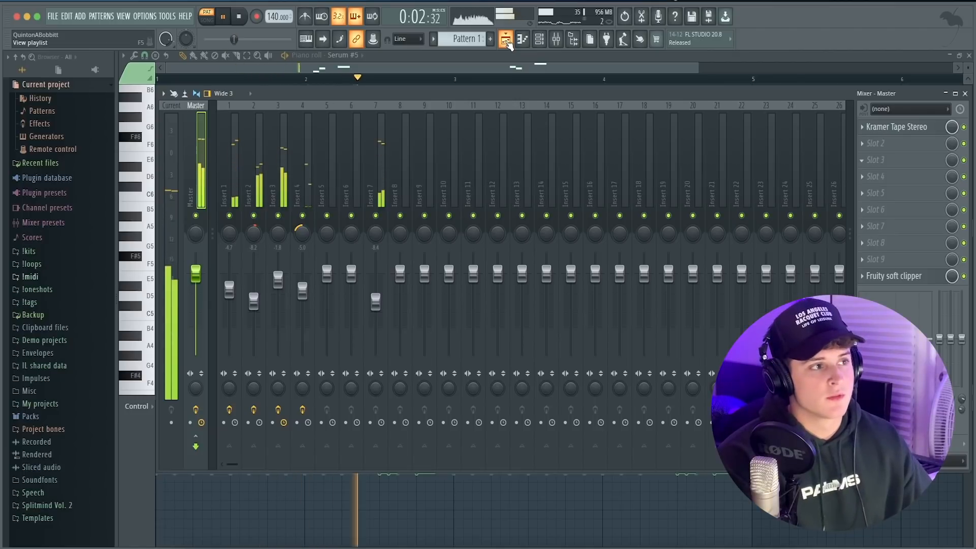
Place the kyu - vanmpire 140BPM loop from the !KYU 01.Jan folder in the playlist, stacking its four-bar sections on Tracks 1 to 5.
{"action": "left_click", "coordinate": [506, 39]}
{"action": "key", "text": "space"}
{"action": "left_click", "coordinate": [58, 265]}
{"action": "left_click", "coordinate": [40, 214]}
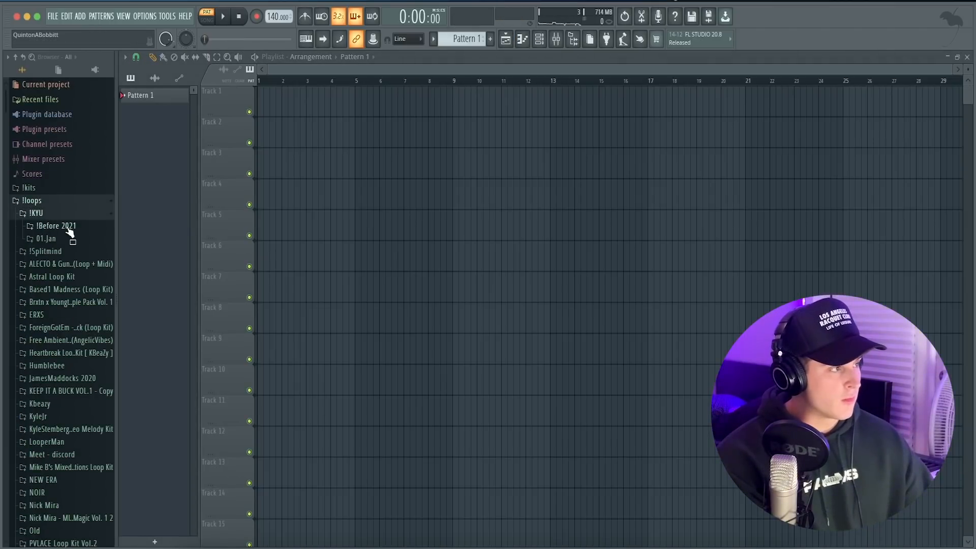
{"action": "left_click", "coordinate": [68, 225]}
{"action": "left_click", "coordinate": [70, 227]}
{"action": "left_click", "coordinate": [73, 239]}
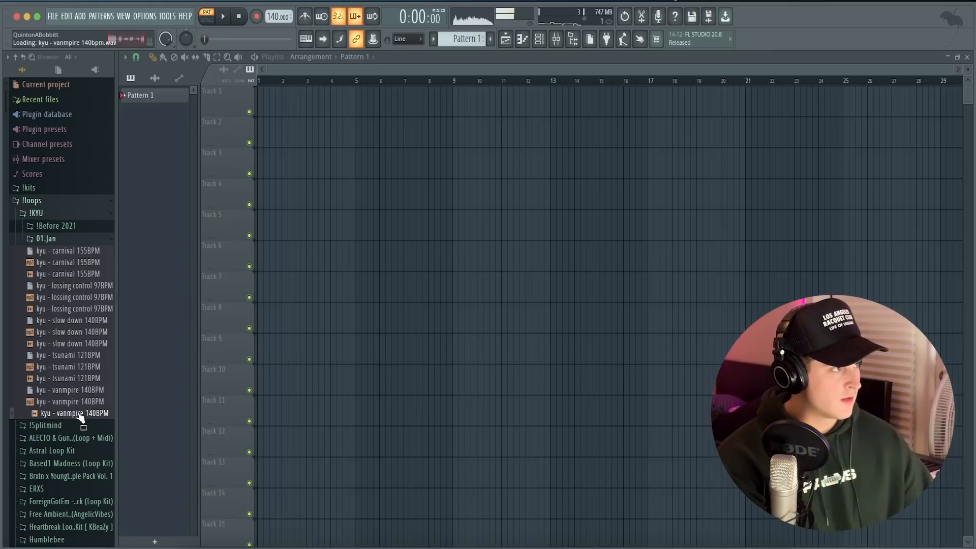
{"action": "left_click_drag", "start_coordinate": [306, 139], "coordinate": [264, 96]}
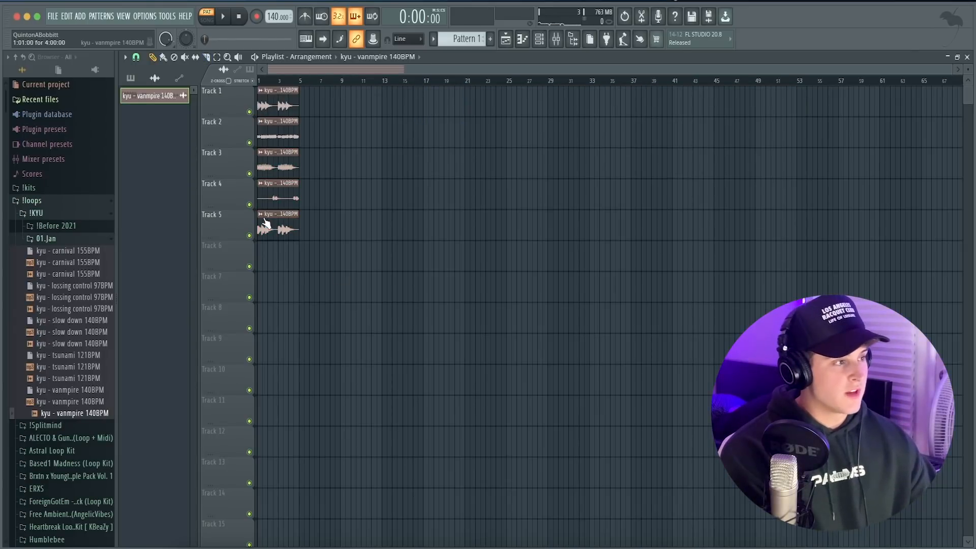
Make the Track 5 clip unique and route it to mixer track 1 and the original vanmpire sample to mixer track 2.
{"action": "right_click", "coordinate": [263, 219]}
{"action": "left_click", "coordinate": [300, 298]}
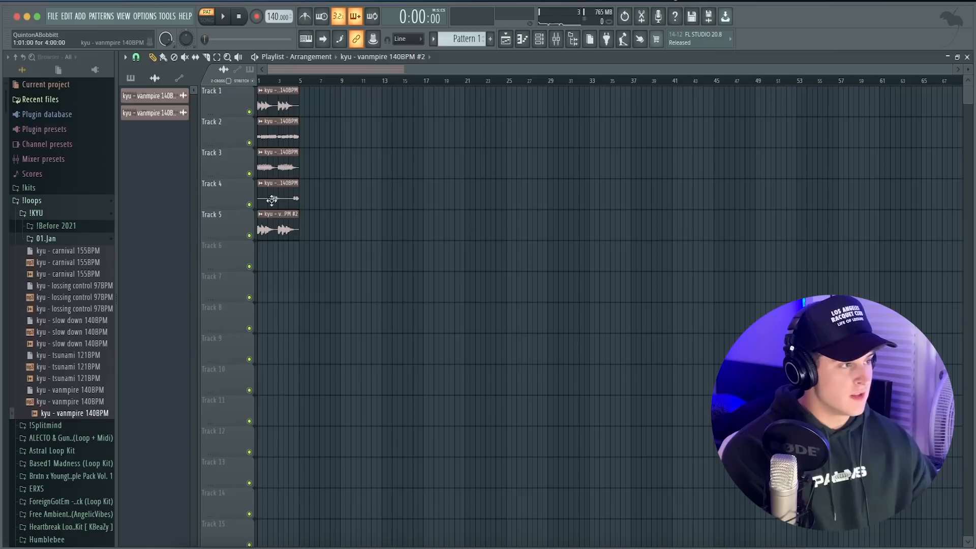
{"action": "double_click", "coordinate": [431, 175]}
{"action": "left_click", "coordinate": [321, 69]}
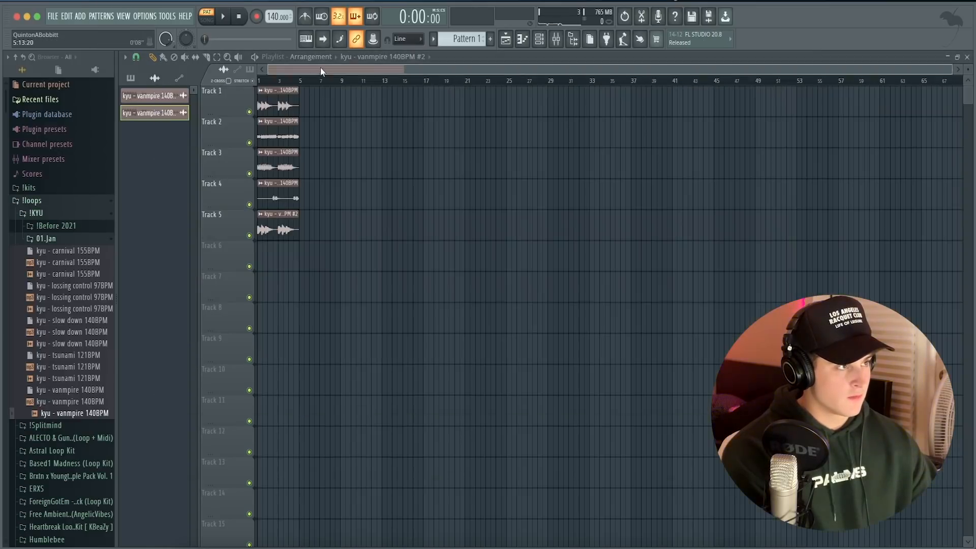
{"action": "double_click", "coordinate": [273, 98]}
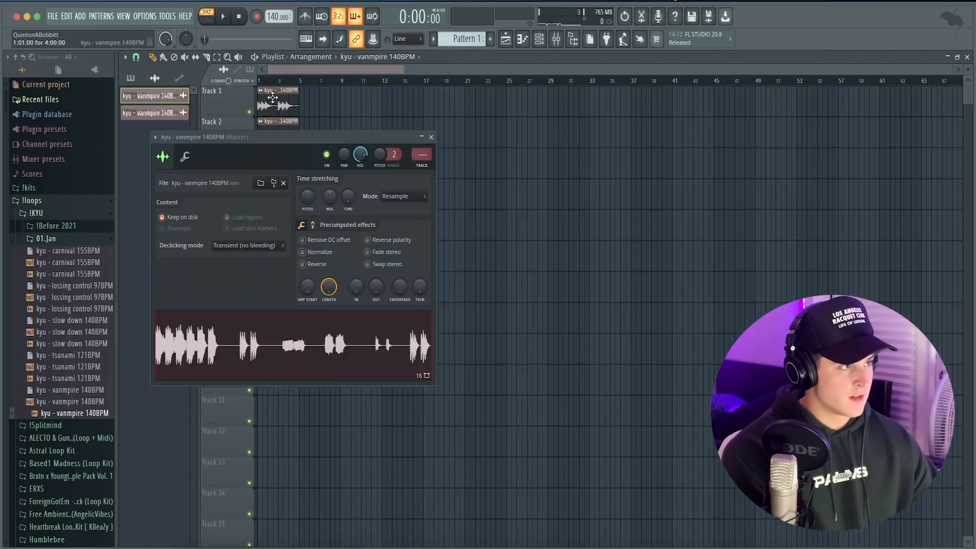
{"action": "double_click", "coordinate": [429, 167]}
Add Fruity parametric EQ 2 to the vanmpire 140BPM insert and shift its low band to a higher frequency while listening.
{"action": "left_click", "coordinate": [918, 123]}
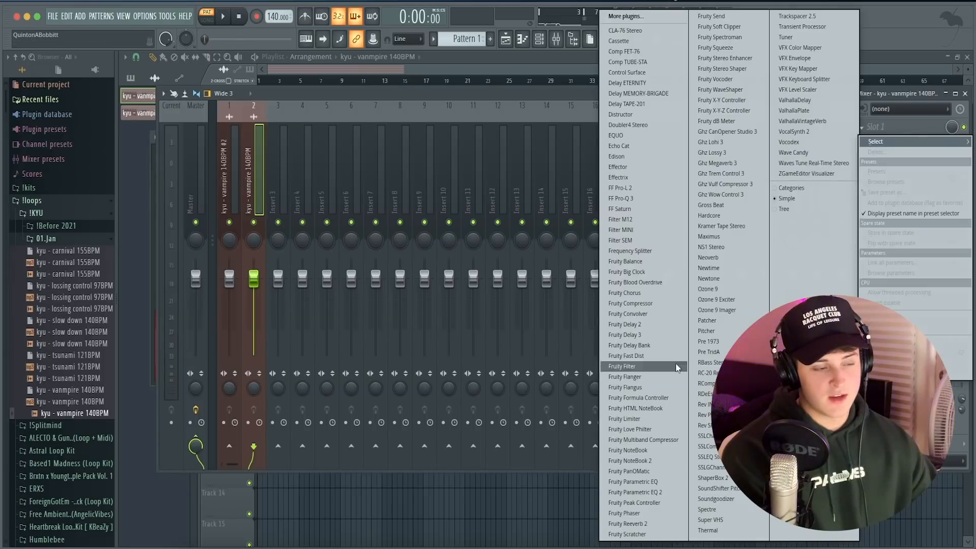
{"action": "left_click", "coordinate": [647, 492]}
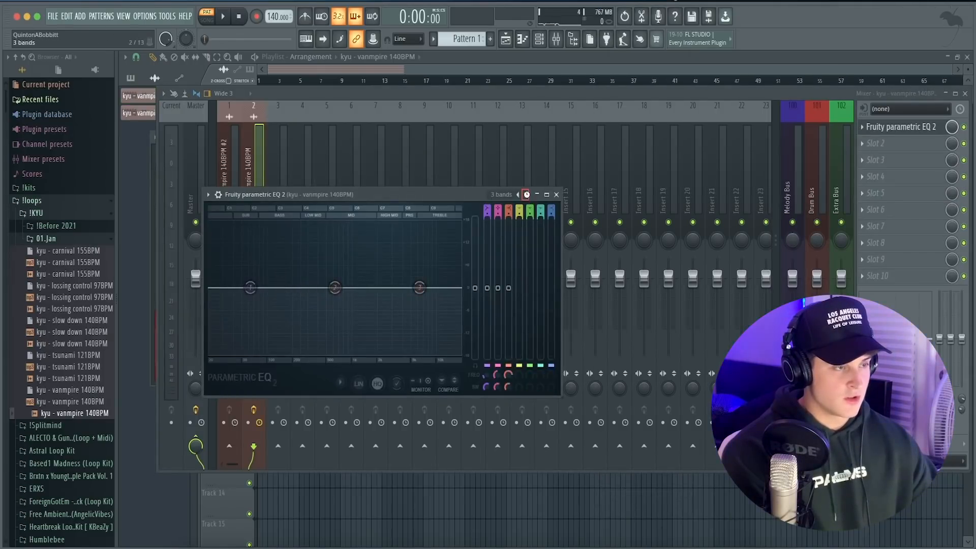
{"action": "left_click_drag", "start_coordinate": [223, 288], "coordinate": [268, 288]}
{"action": "key", "text": "space"}
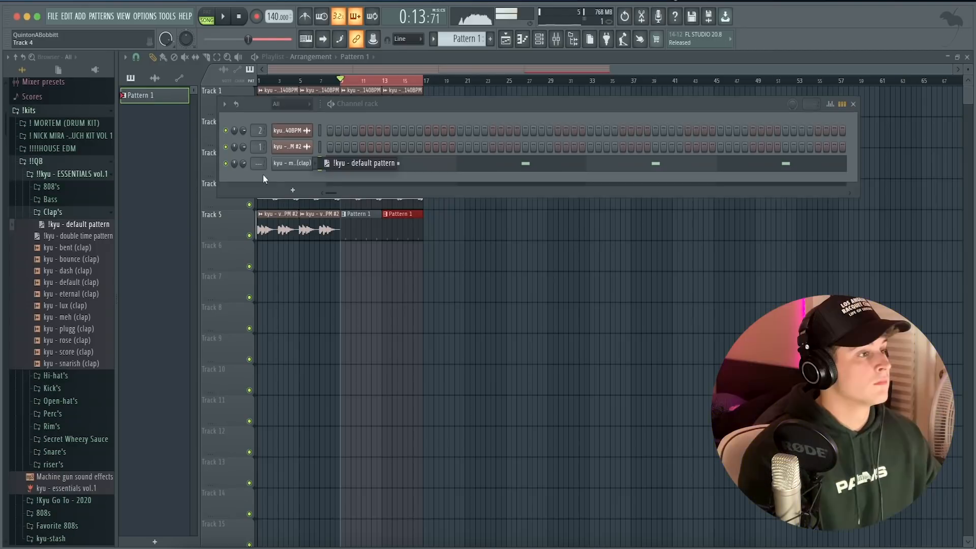
Check the clap pattern and load the kyu - height (hh) sample as a new channel with a hit on every second step.
{"action": "key", "text": "space"}
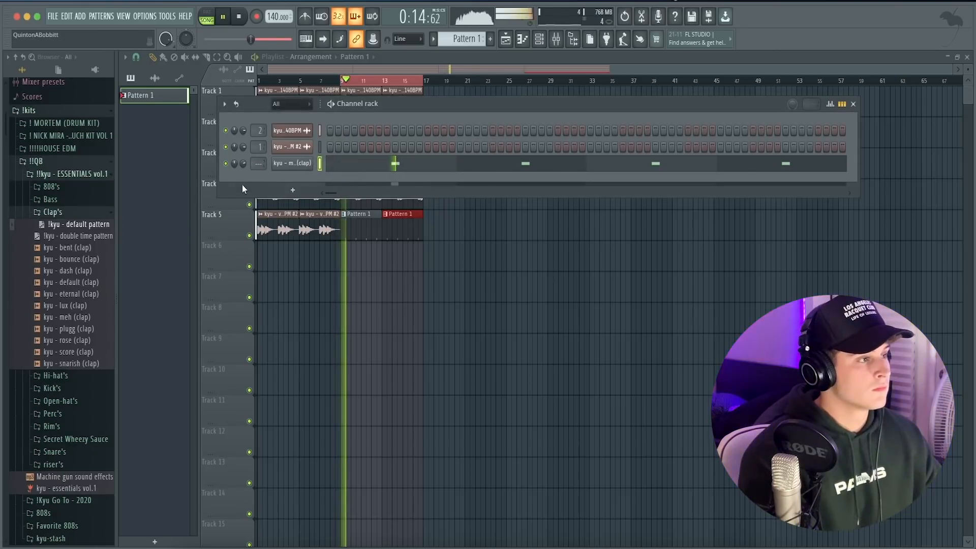
{"action": "left_click", "coordinate": [343, 164]}
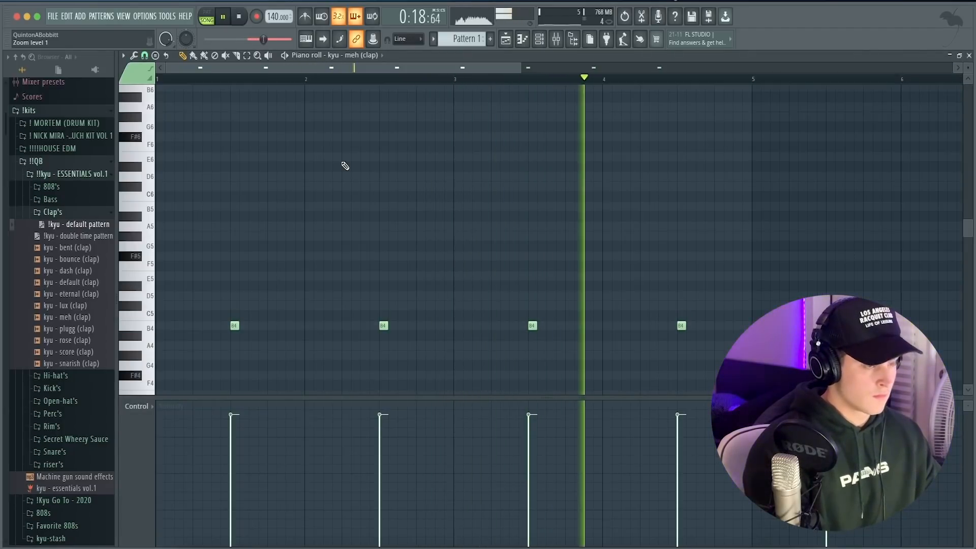
{"action": "left_click", "coordinate": [66, 213]}
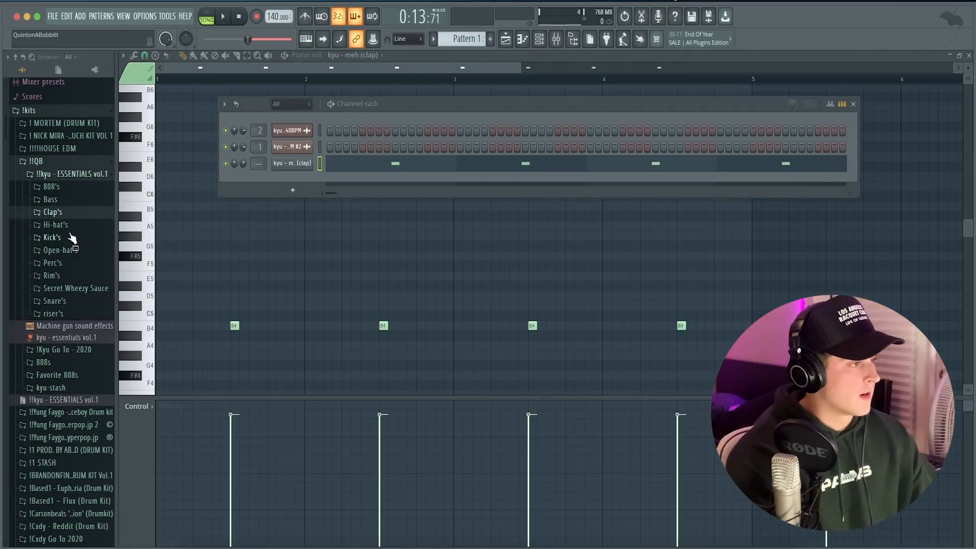
{"action": "left_click", "coordinate": [71, 227]}
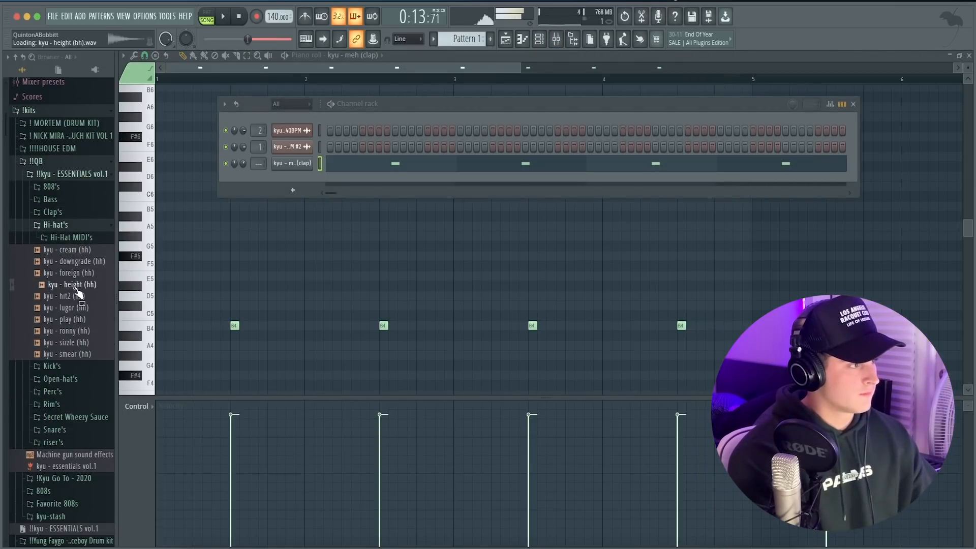
{"action": "left_click_drag", "start_coordinate": [77, 293], "coordinate": [312, 229]}
{"action": "key", "text": "space"}
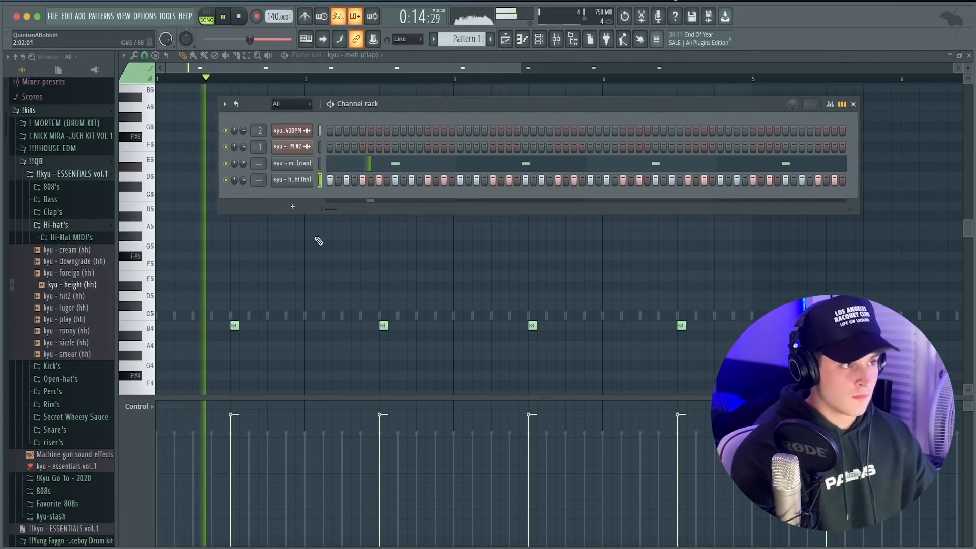
Convert the kyu - height (hh) steps to piano roll notes and delete the hit right after the first clap in bar 1.
{"action": "right_click", "coordinate": [307, 179]}
{"action": "left_click", "coordinate": [329, 179]}
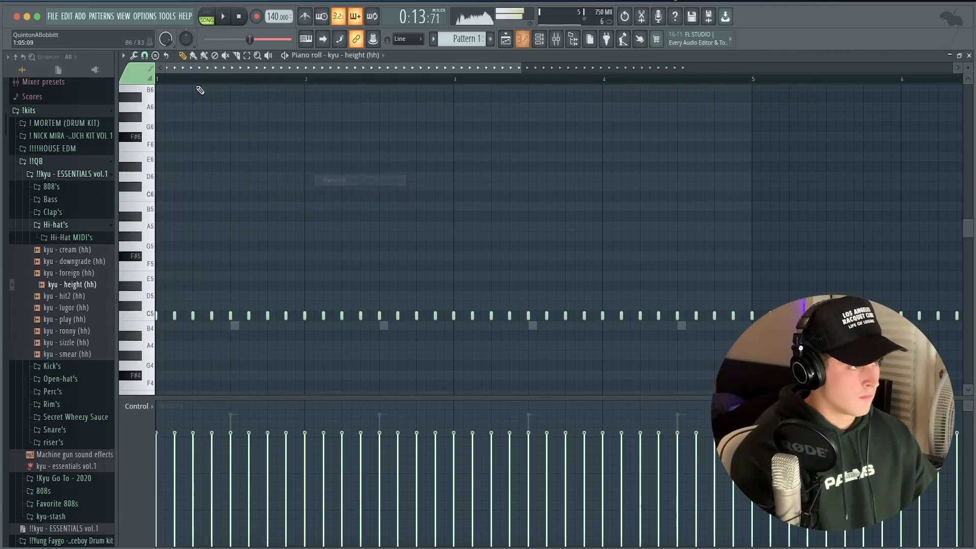
{"action": "key", "text": "space"}
{"action": "right_click", "coordinate": [272, 315]}
{"action": "key", "text": "space"}
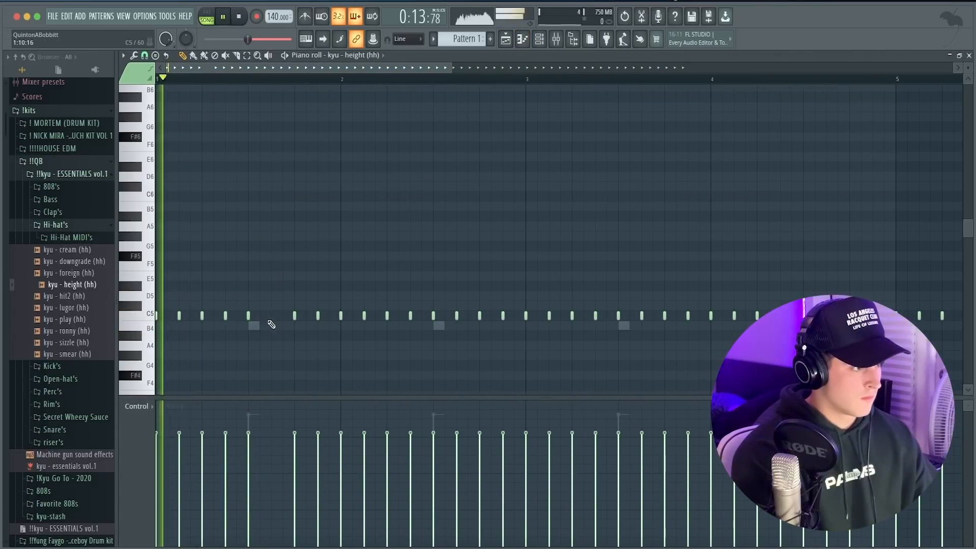
{"action": "left_click", "coordinate": [309, 317]}
{"action": "right_click", "coordinate": [315, 315]}
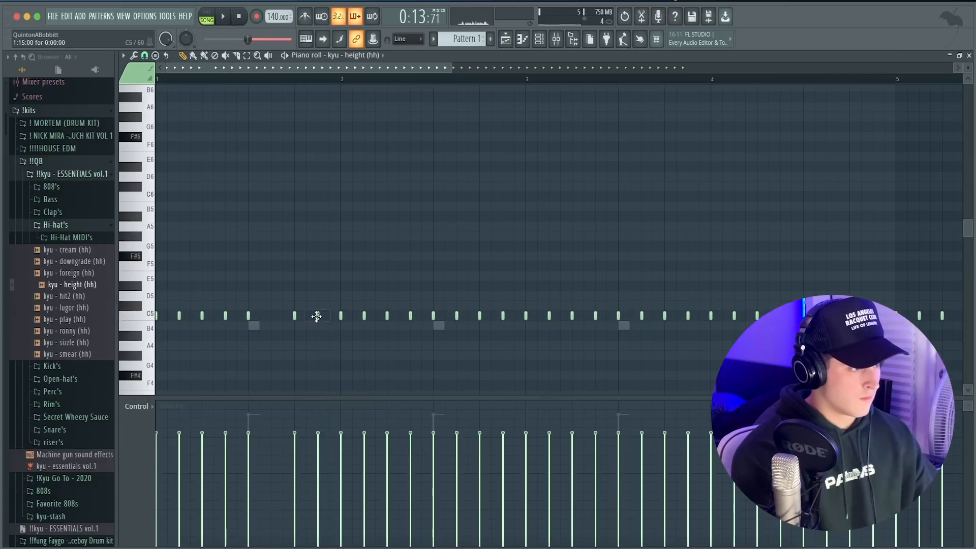
Set the snap to 1/2 step and paint three closely spaced hi-hat hits on the last beat of bar 1, checking by playback.
{"action": "left_click", "coordinate": [146, 55]}
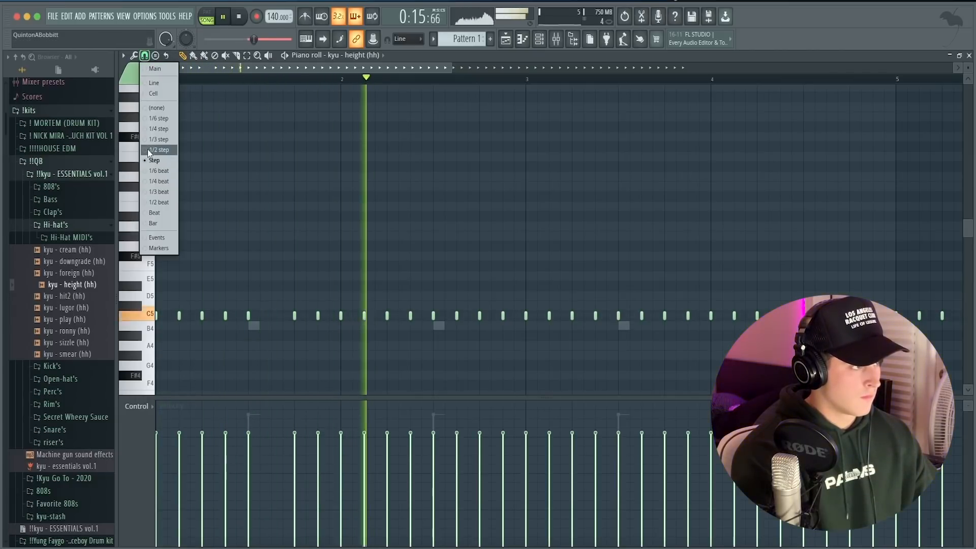
{"action": "left_click", "coordinate": [148, 151]}
{"action": "key", "text": "space"}
{"action": "key", "text": "space"}
{"action": "left_click", "coordinate": [306, 316]}
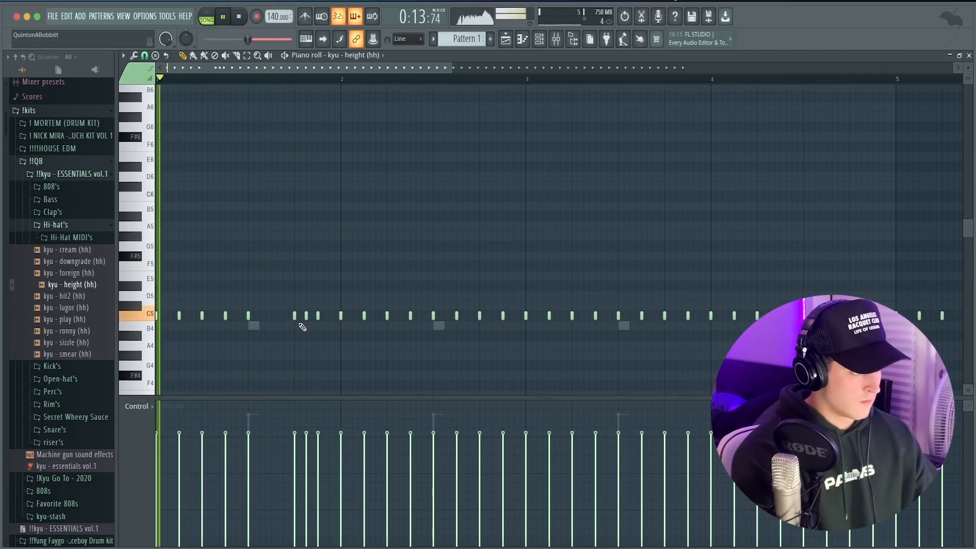
{"action": "key", "text": "space"}
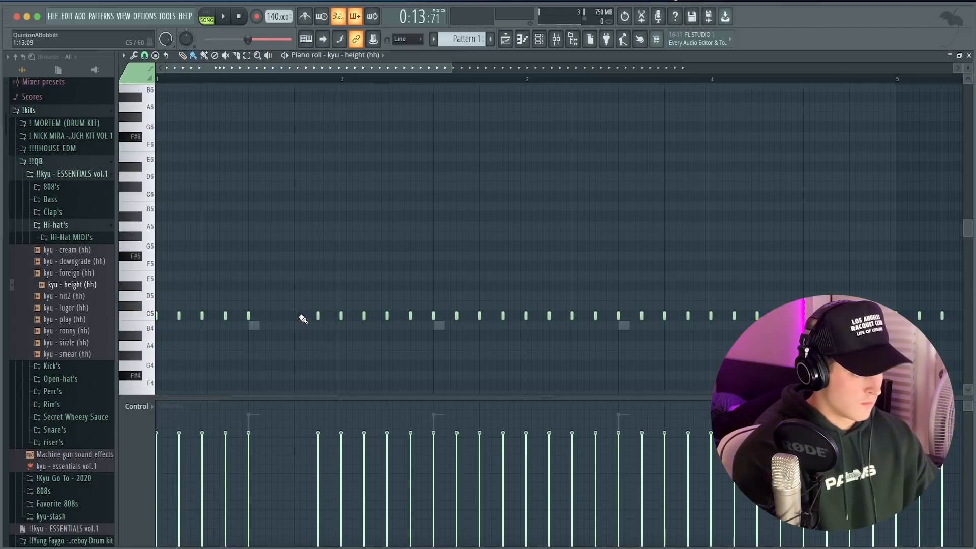
{"action": "key", "text": "space"}
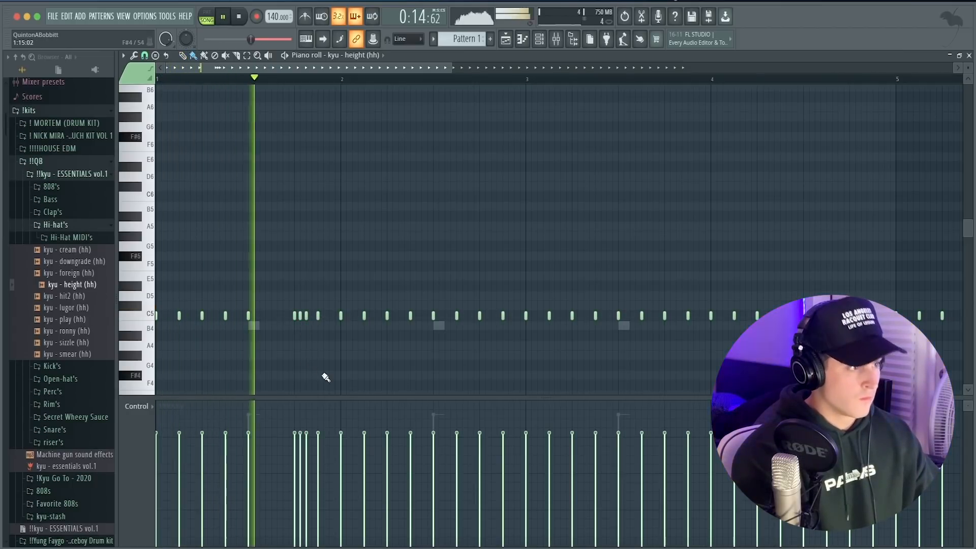
{"action": "key", "text": "space"}
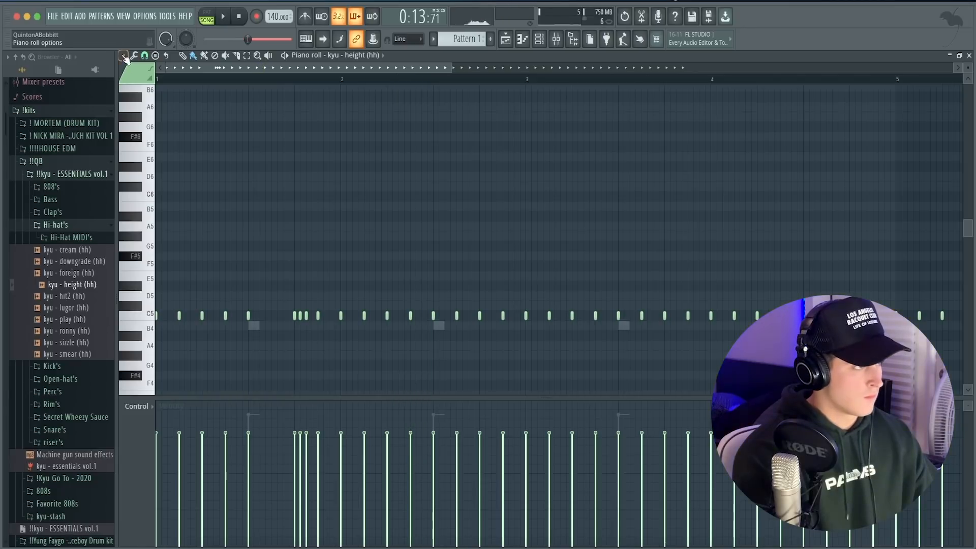
Set the snap to 1/3 step and add hi-hat rolls with varied velocities at the start and last beat of bar 3, with all hats on B4.
{"action": "left_click", "coordinate": [145, 56]}
{"action": "left_click", "coordinate": [158, 140]}
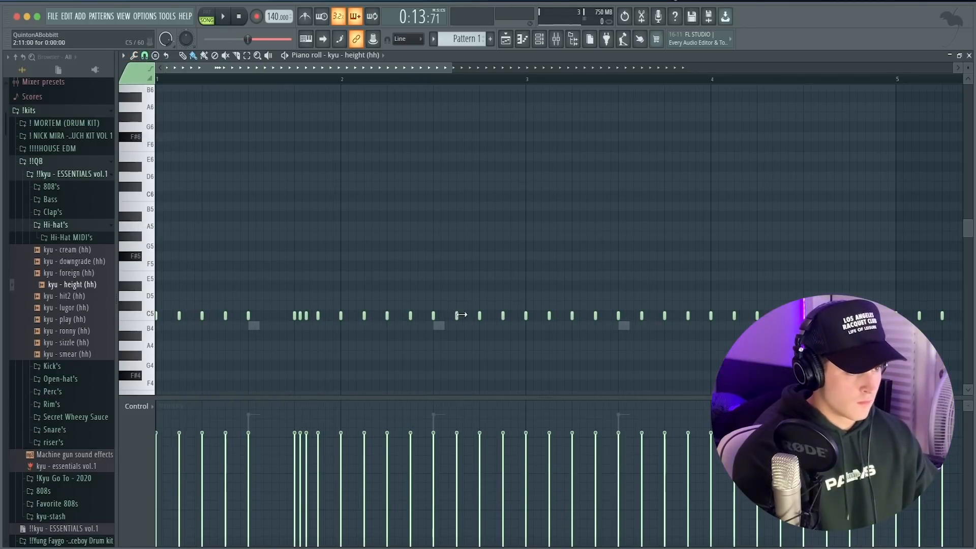
{"action": "key", "text": "space"}
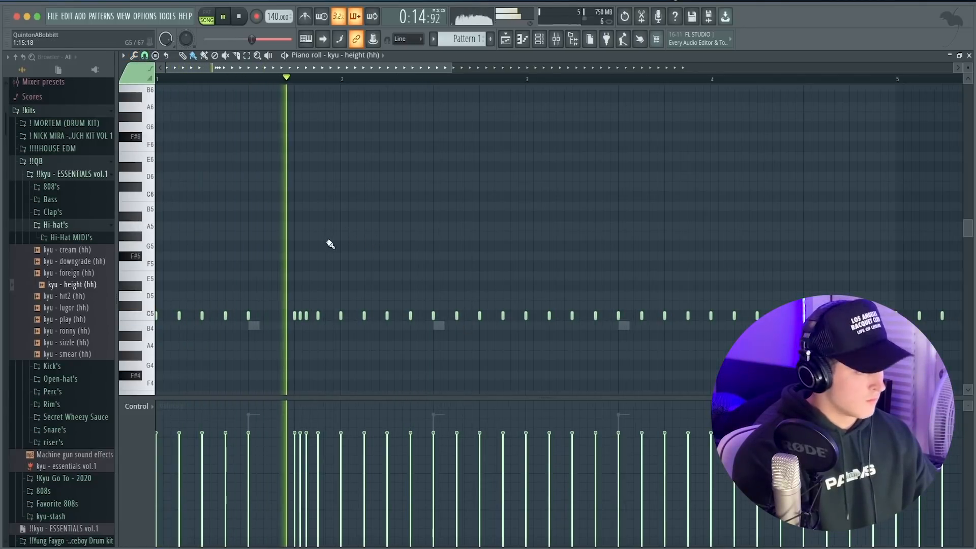
{"action": "key", "text": "space"}
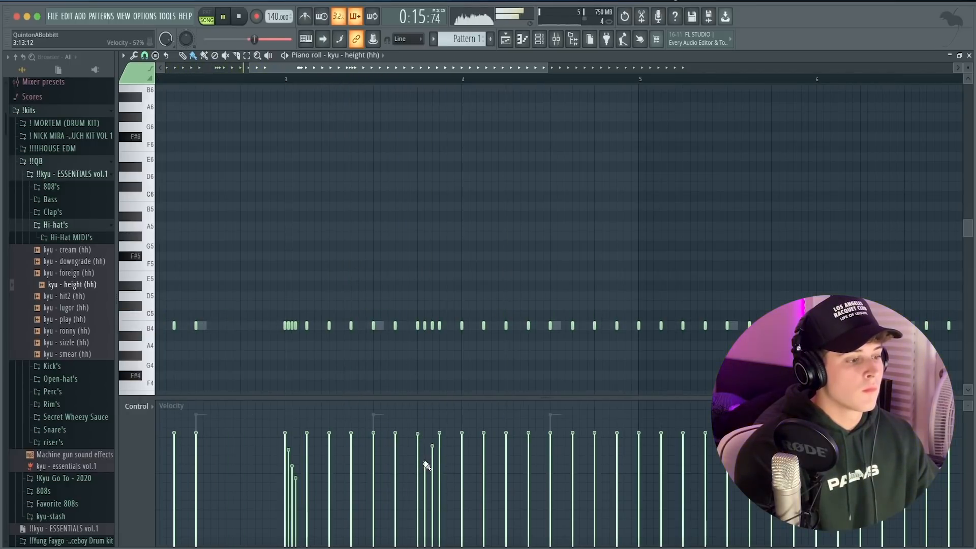
{"action": "scroll", "coordinate": [312, 83], "scroll_direction": "down", "scroll_amount": 2}
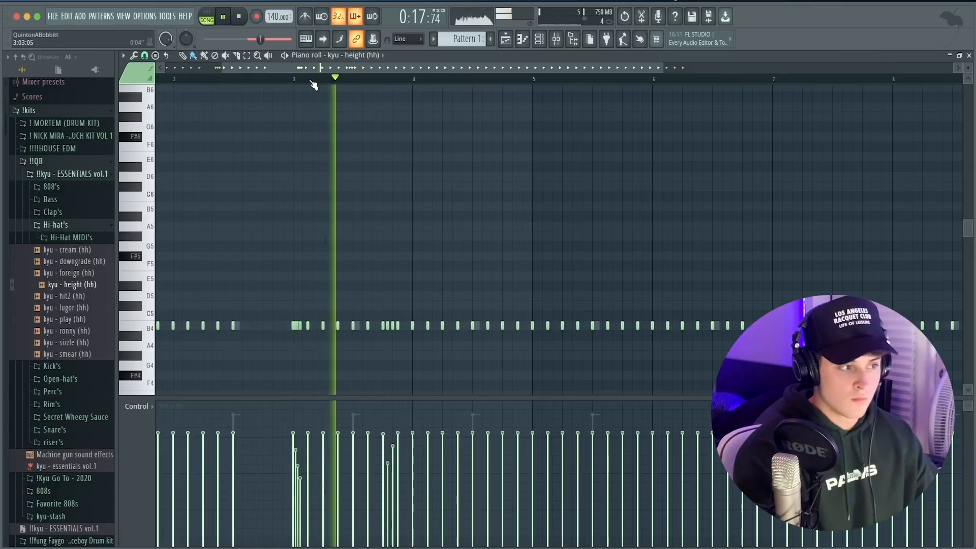
{"action": "scroll", "coordinate": [312, 82], "scroll_direction": "down", "scroll_amount": 1}
{"action": "key", "text": "space"}
Erase the hi-hat hits after bar 4 and duplicate the first four bars into bars 5 to 8.
{"action": "left_click_drag", "start_coordinate": [509, 333], "coordinate": [652, 333]}
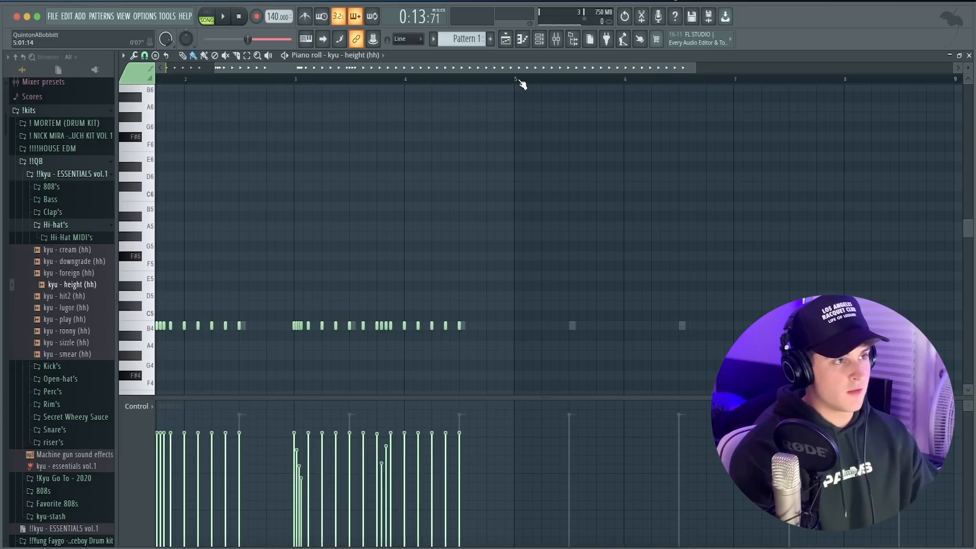
{"action": "key", "text": "ctrl+a"}
{"action": "key", "text": "ctrl+b"}
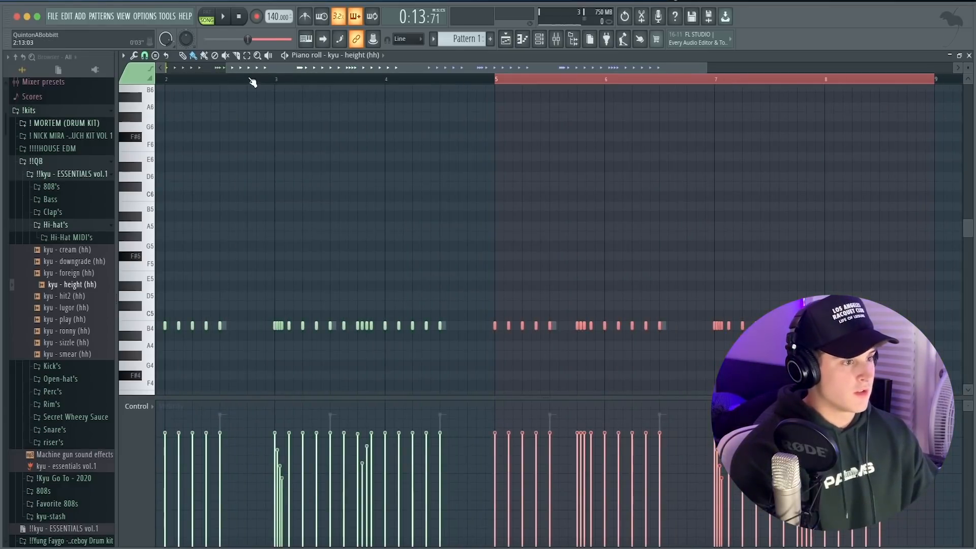
{"action": "scroll", "coordinate": [218, 84], "scroll_direction": "down", "scroll_amount": 3}
{"action": "left_click_drag", "start_coordinate": [218, 84], "coordinate": [157, 82]}
{"action": "key", "text": "ctrl+d"}
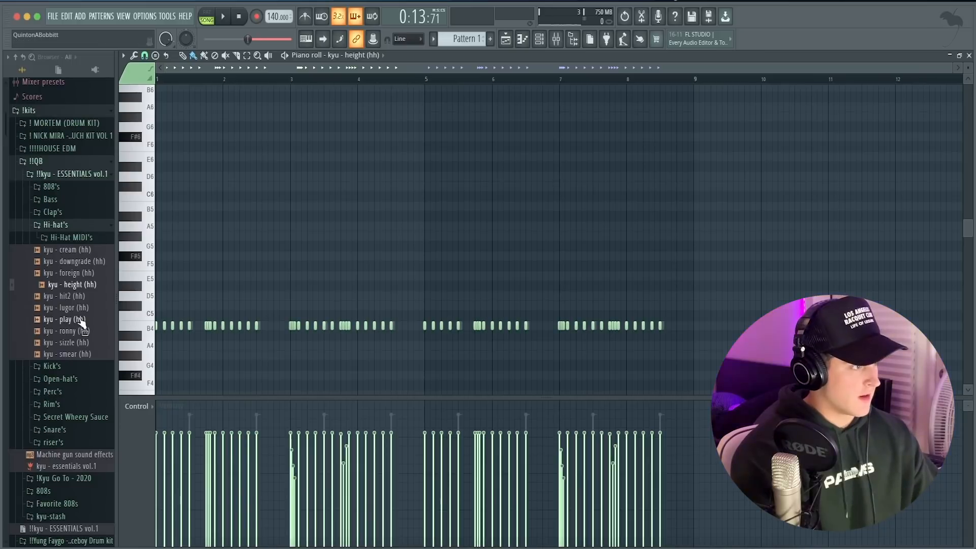
Replace the hi-hat channel's sample with kyu - hit2 (hh), raise its fade-out, and check the hats in playback.
{"action": "left_click_drag", "start_coordinate": [75, 299], "coordinate": [356, 182]}
{"action": "key", "text": "space"}
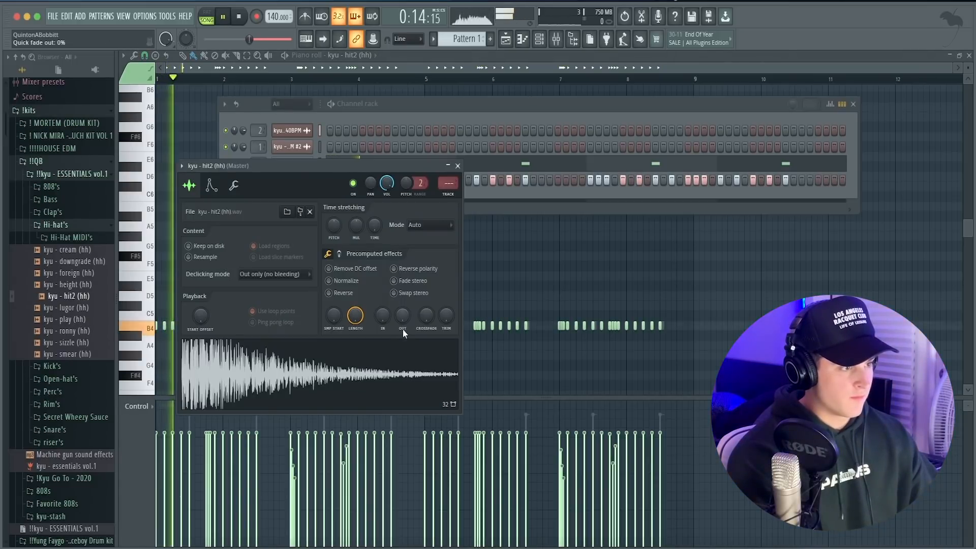
{"action": "left_click_drag", "start_coordinate": [403, 327], "coordinate": [404, 321]}
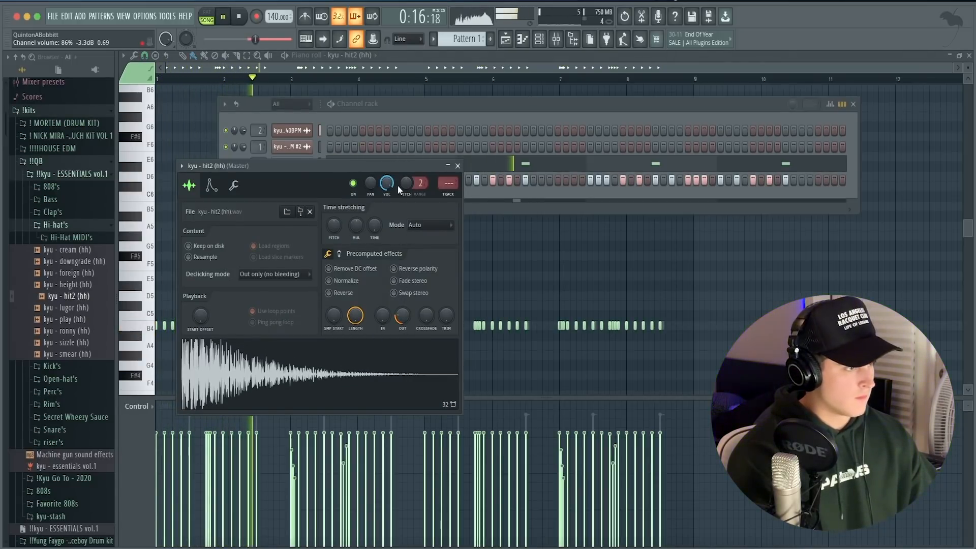
{"action": "left_click", "coordinate": [457, 166]}
{"action": "key", "text": "F6"}
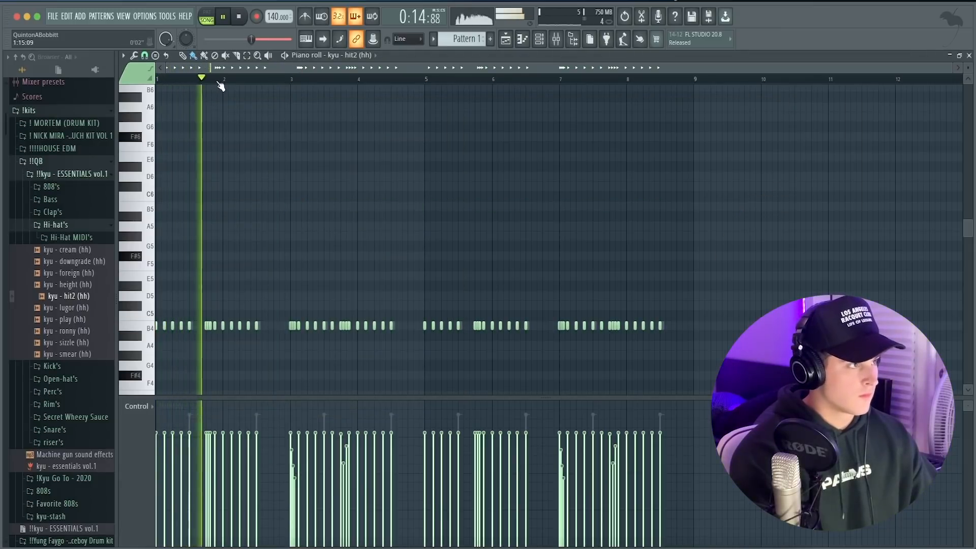
{"action": "scroll", "coordinate": [212, 70], "scroll_direction": "up", "scroll_amount": 2}
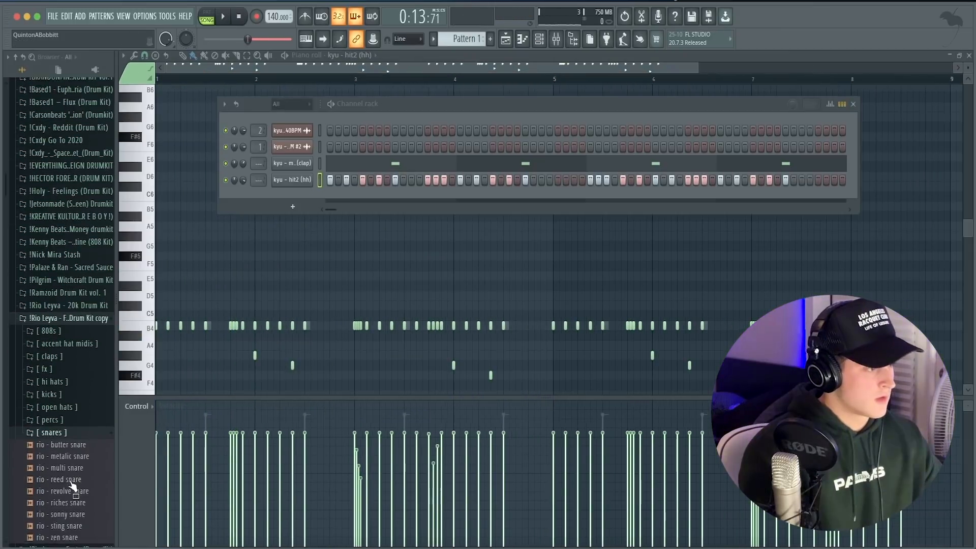
Audition the Rio Leyva snares and add rio - butter snare on step 15 and rio - metalic snare on step 19.
{"action": "scroll", "coordinate": [70, 434], "scroll_direction": "down", "scroll_amount": 2}
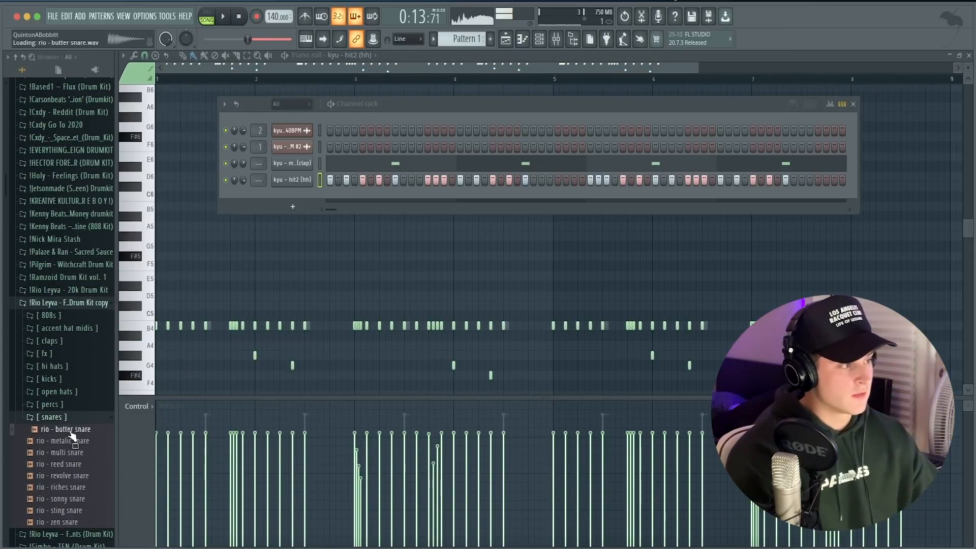
{"action": "left_click", "coordinate": [70, 443]}
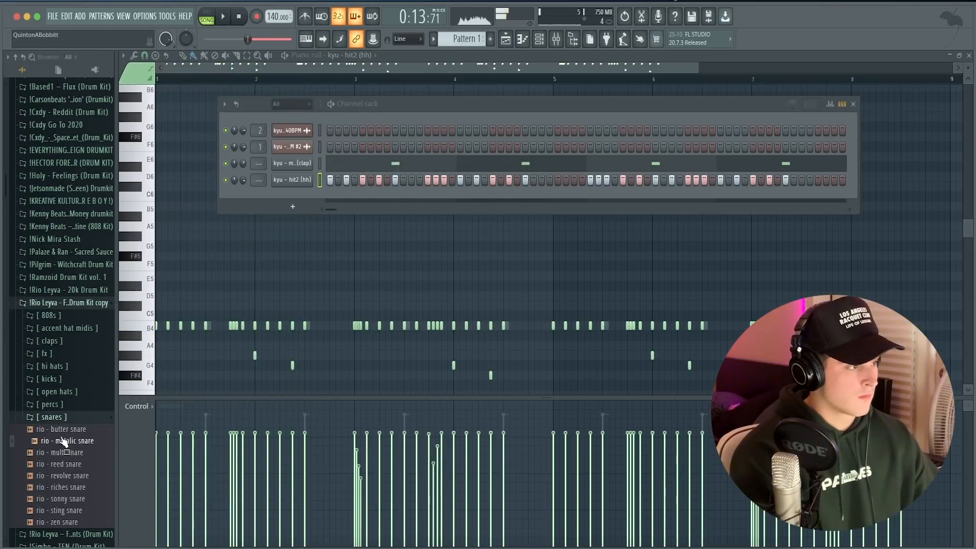
{"action": "left_click_drag", "start_coordinate": [295, 196], "coordinate": [295, 198]}
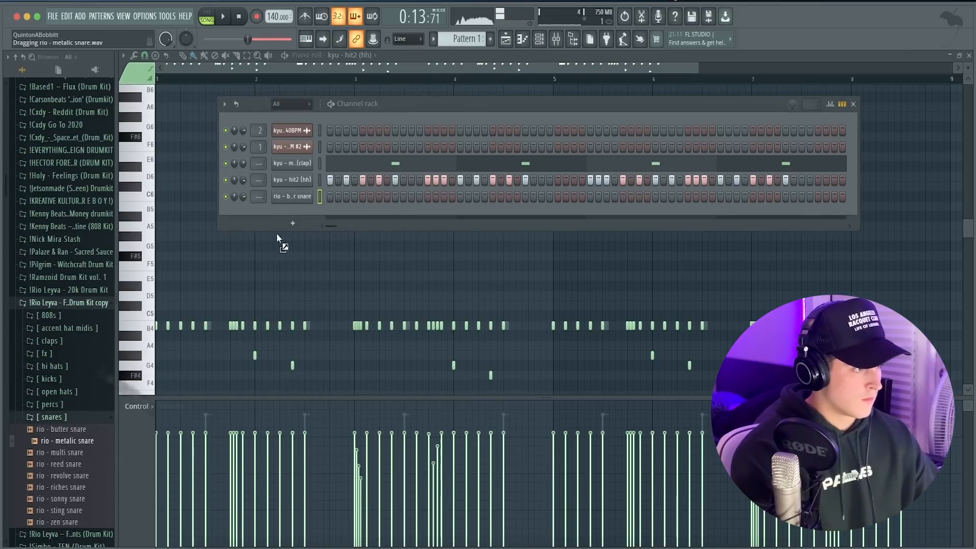
{"action": "left_click_drag", "start_coordinate": [276, 234], "coordinate": [294, 210]}
{"action": "key", "text": "space"}
{"action": "left_click", "coordinate": [476, 214]}
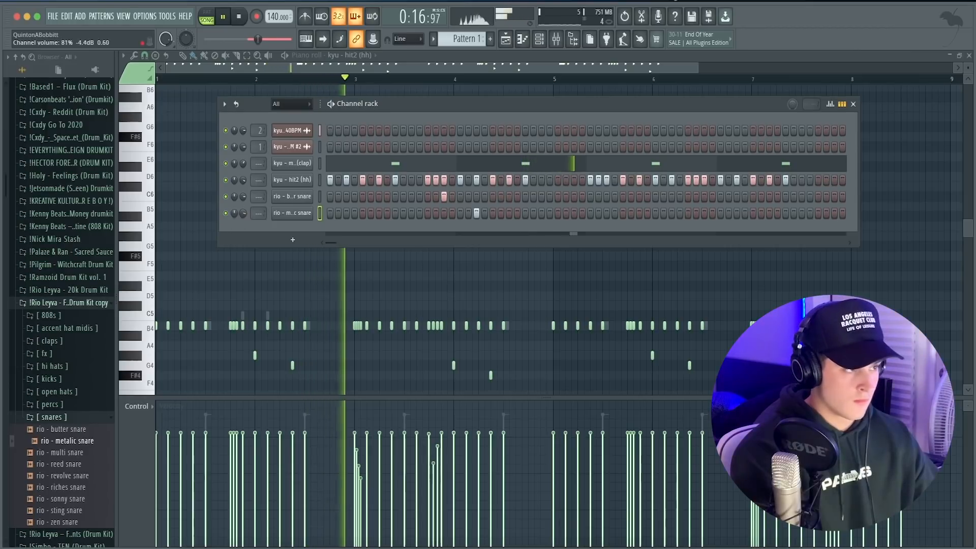
{"action": "key", "text": "space"}
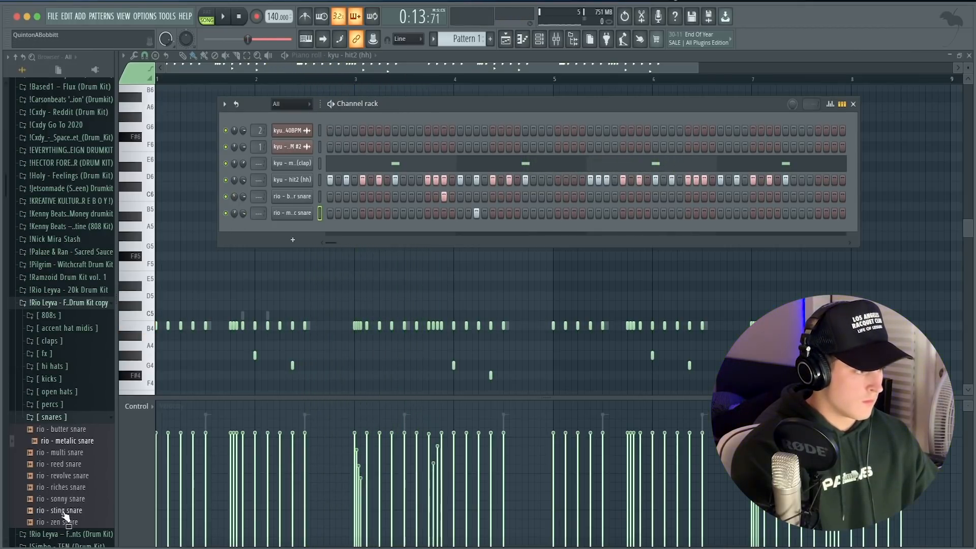
Add the rio - sonny snare channel and place hits on steps 29, 30, 55, 59, 61 and 62 with varied velocities.
{"action": "left_click_drag", "start_coordinate": [250, 252], "coordinate": [285, 227]}
{"action": "key", "text": "space"}
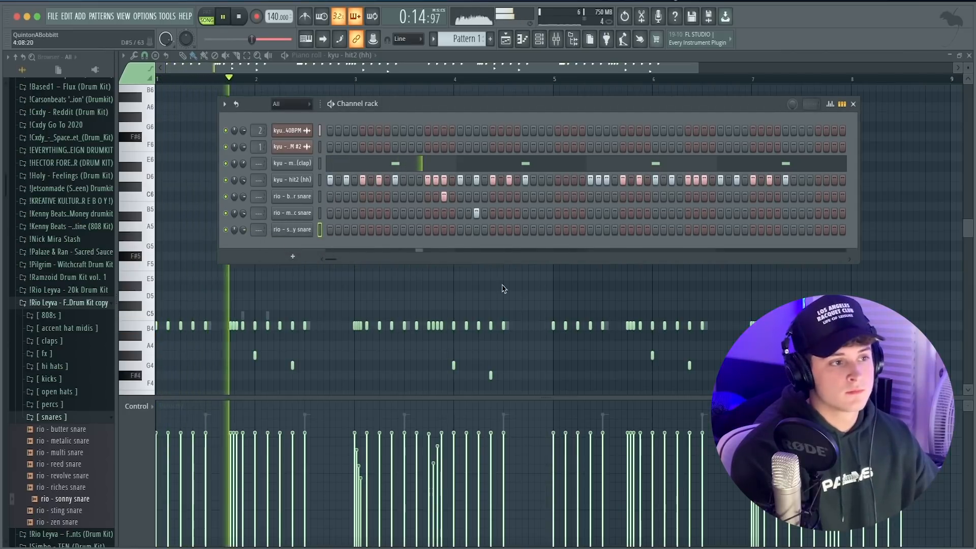
{"action": "left_click", "coordinate": [559, 231]}
{"action": "left_click", "coordinate": [566, 229]}
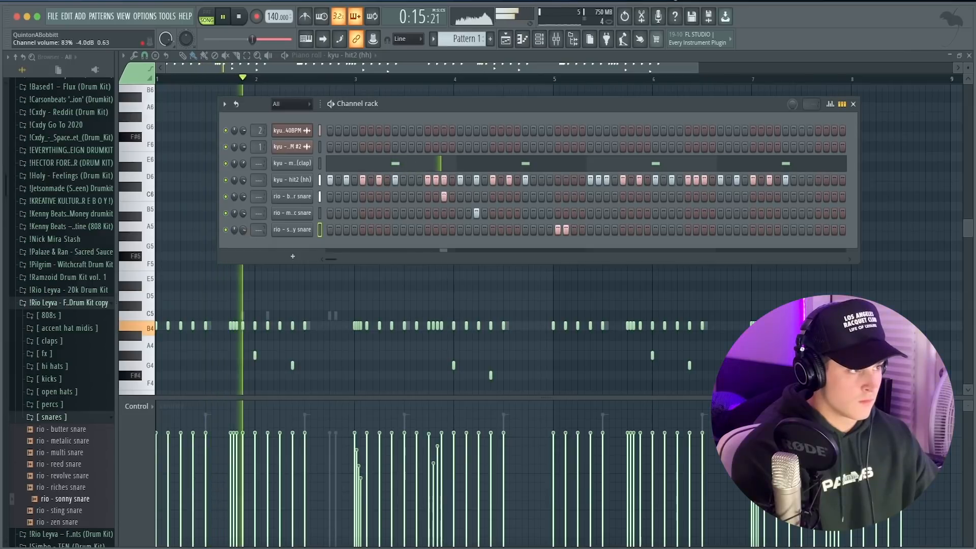
{"action": "left_click", "coordinate": [830, 103]}
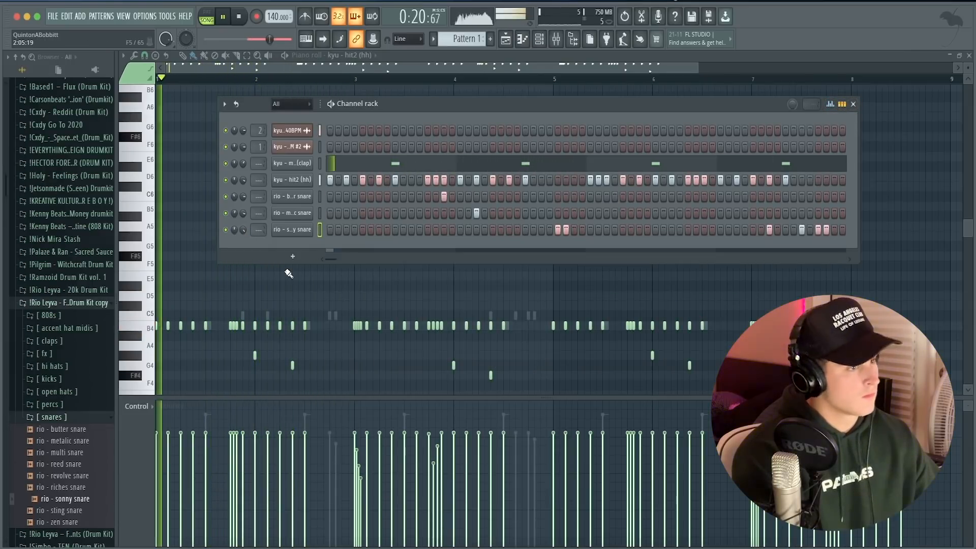
Browse the 808's in the kyu - ESSENTIALS vol.1 kit, audition them, and insert kyu - purpp (808) above the clap channel.
{"action": "left_click", "coordinate": [46, 419]}
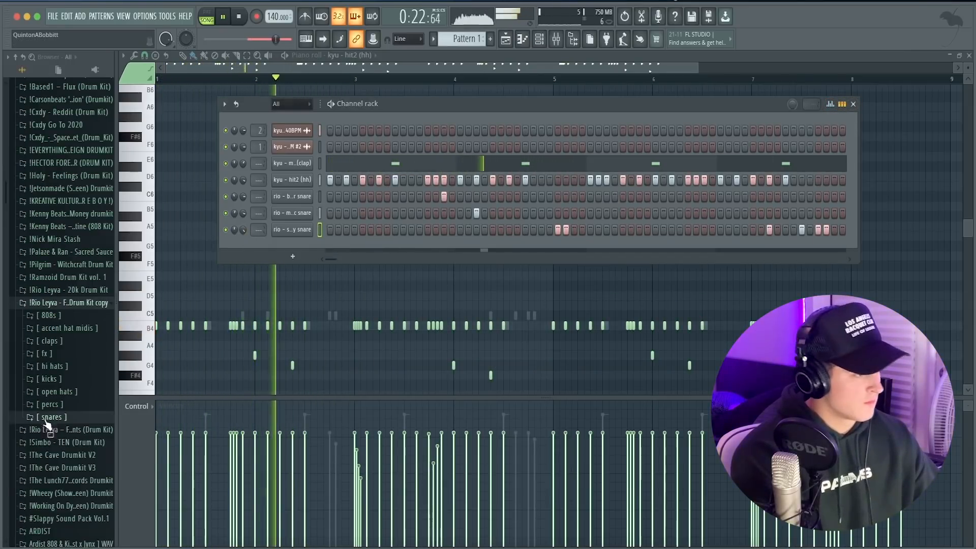
{"action": "left_click", "coordinate": [72, 305]}
{"action": "scroll", "coordinate": [78, 324], "scroll_direction": "up", "scroll_amount": 5}
{"action": "scroll", "coordinate": [57, 285], "scroll_direction": "down", "scroll_amount": 1}
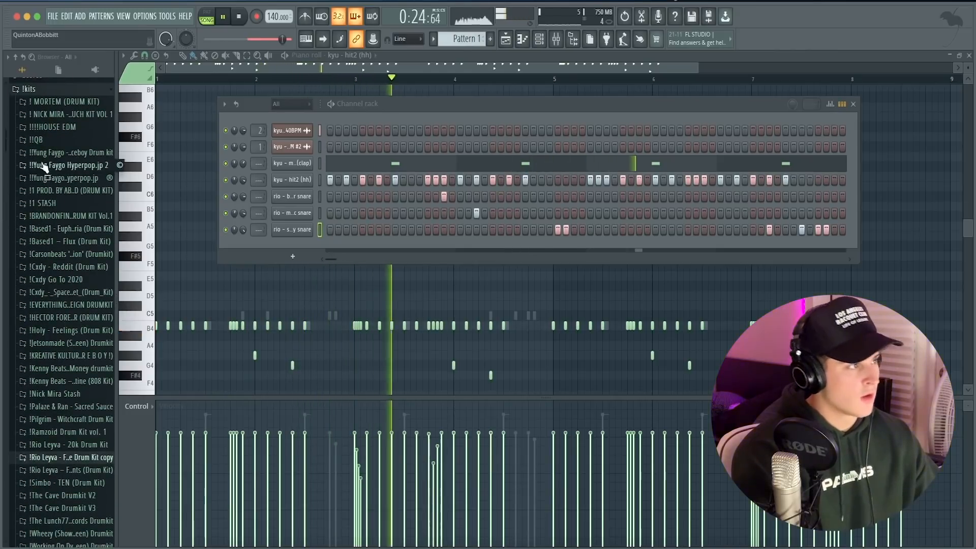
{"action": "left_click", "coordinate": [36, 140]}
{"action": "left_click", "coordinate": [56, 152]}
{"action": "left_click", "coordinate": [51, 165]}
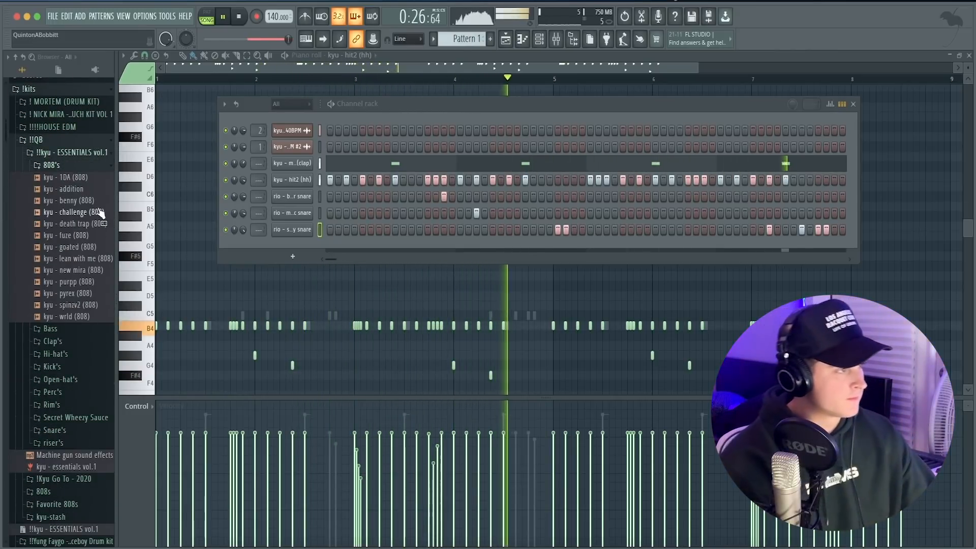
{"action": "left_click", "coordinate": [68, 189]}
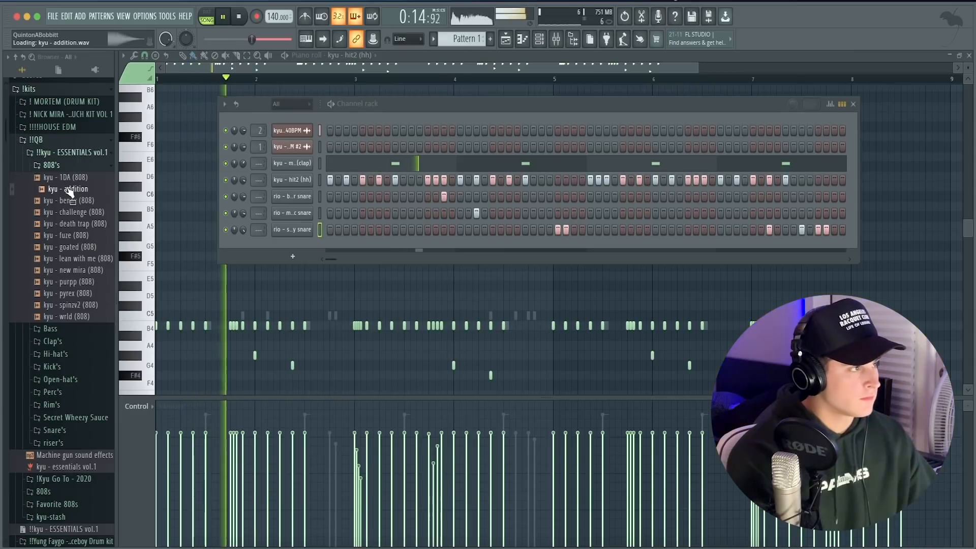
{"action": "left_click_drag", "start_coordinate": [74, 282], "coordinate": [298, 157]}
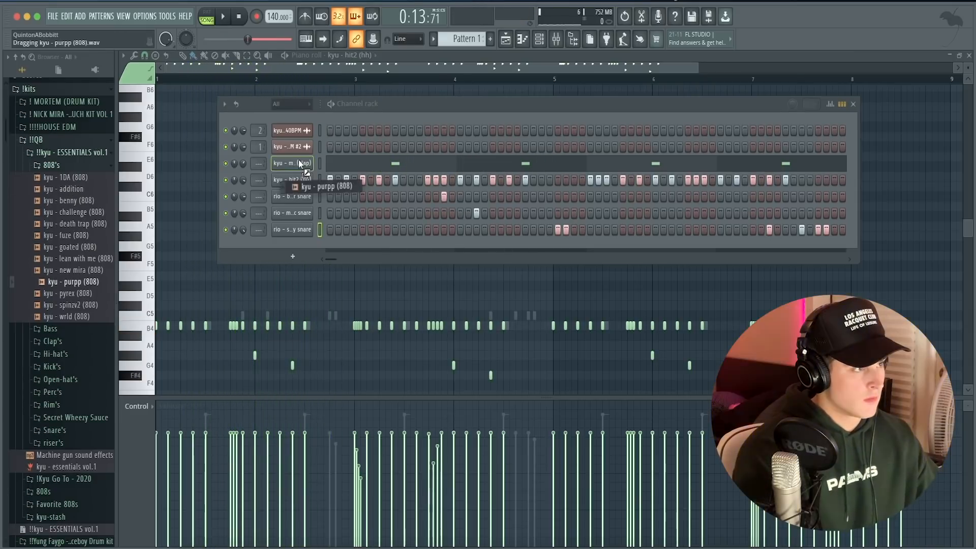
Set the kyu - purpp (808) channel to cut itself.
{"action": "right_click", "coordinate": [295, 165]}
{"action": "left_click", "coordinate": [294, 164]}
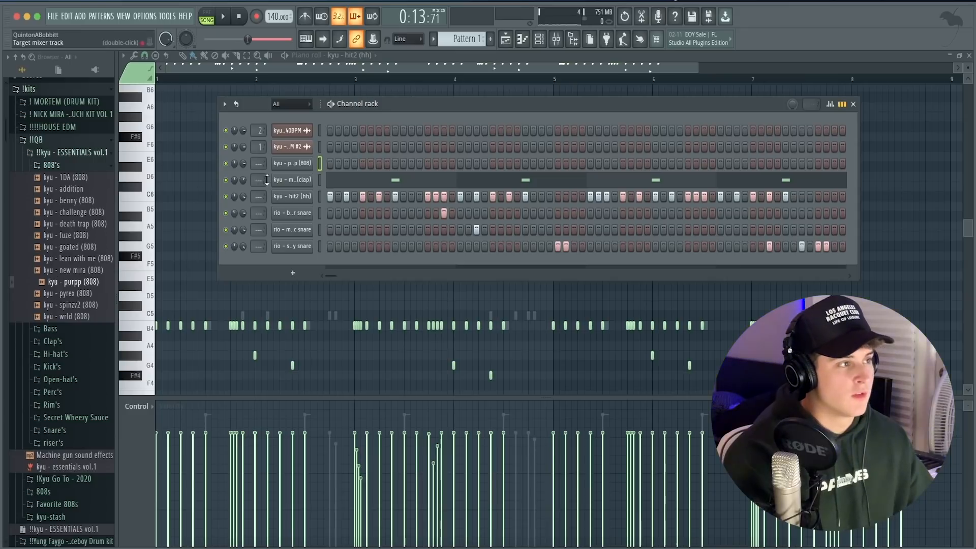
{"action": "right_click", "coordinate": [299, 163]}
{"action": "left_click", "coordinate": [346, 234]}
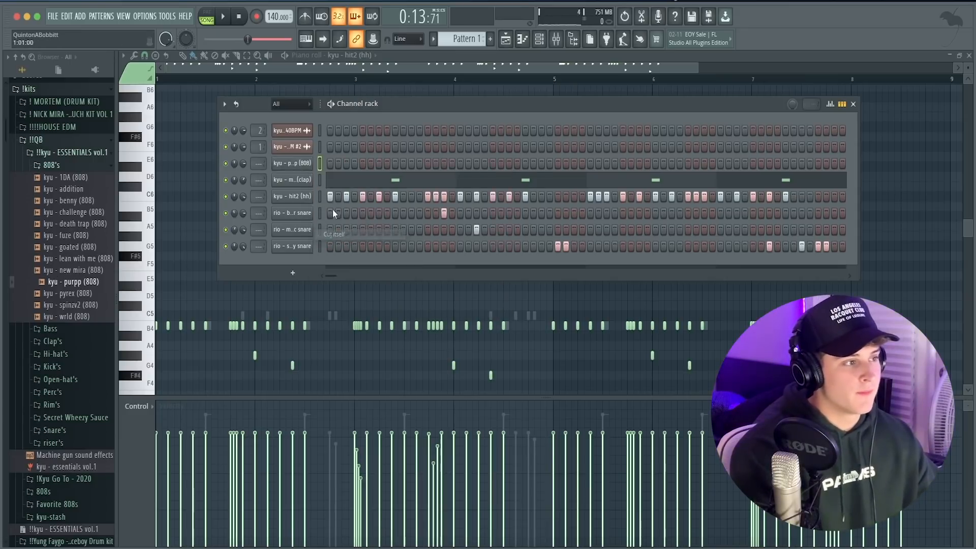
Draw the opening 808 notes in bars 1 and 2: one A4, two C5 and two G5, checking by playback.
{"action": "key", "text": "space"}
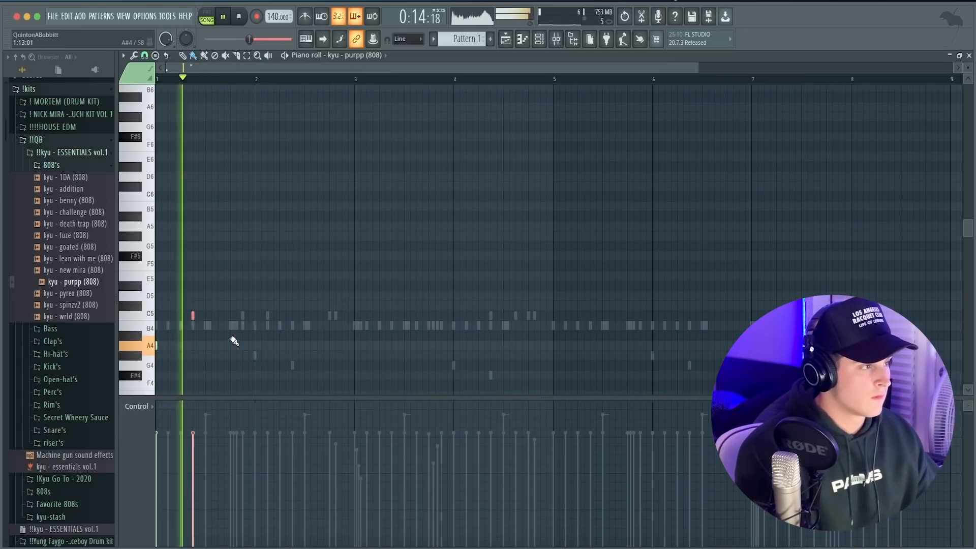
{"action": "key", "text": "space"}
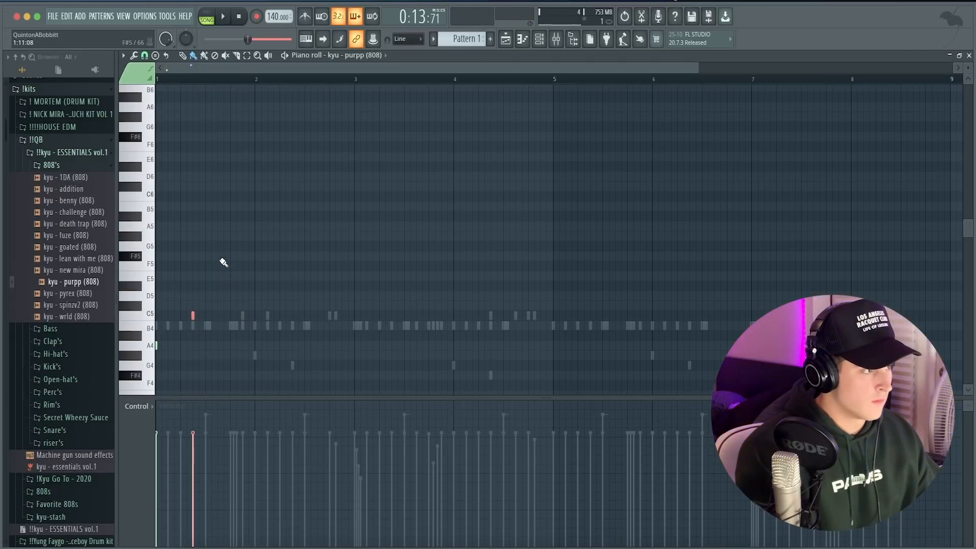
{"action": "left_click", "coordinate": [224, 316]}
{"action": "left_click", "coordinate": [229, 247]}
{"action": "key", "text": "space"}
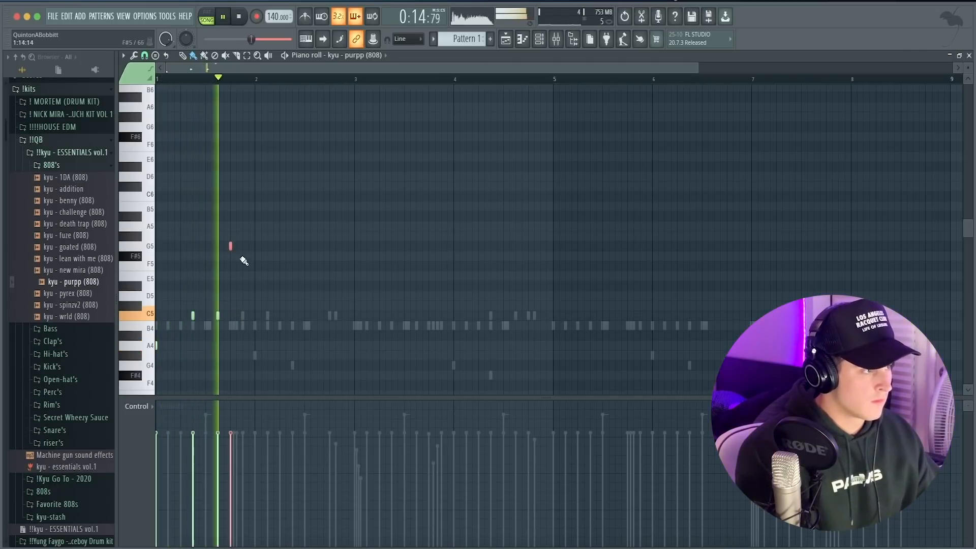
{"action": "left_click", "coordinate": [266, 246]}
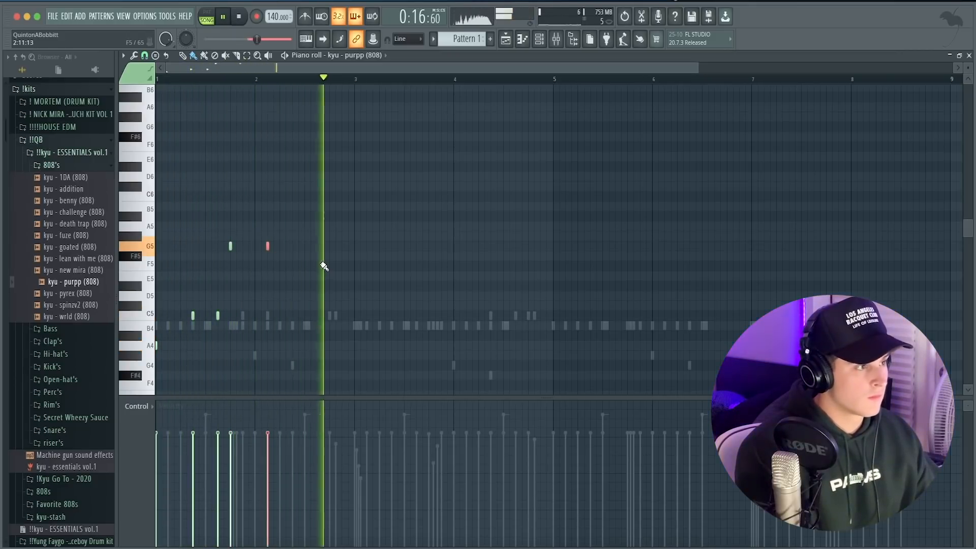
Duplicate the 808 notes into bars 3 and 4 and add three more G5 notes in bar 4.
{"action": "key", "text": "ctrl+b"}
{"action": "left_click", "coordinate": [588, 246]}
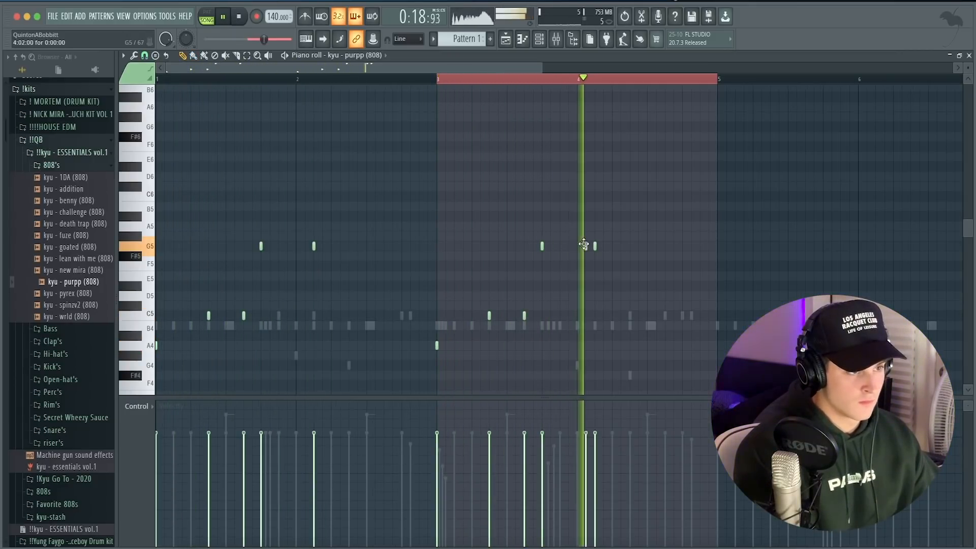
{"action": "key", "text": "space"}
{"action": "left_click", "coordinate": [613, 246]}
{"action": "key", "text": "space"}
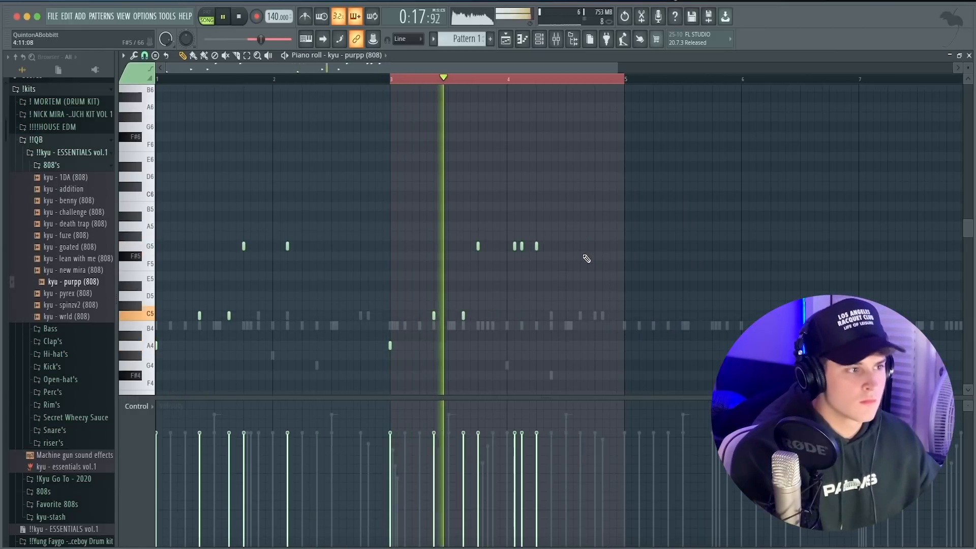
{"action": "left_click", "coordinate": [583, 247]}
{"action": "scroll", "coordinate": [245, 87], "scroll_direction": "down", "scroll_amount": 2}
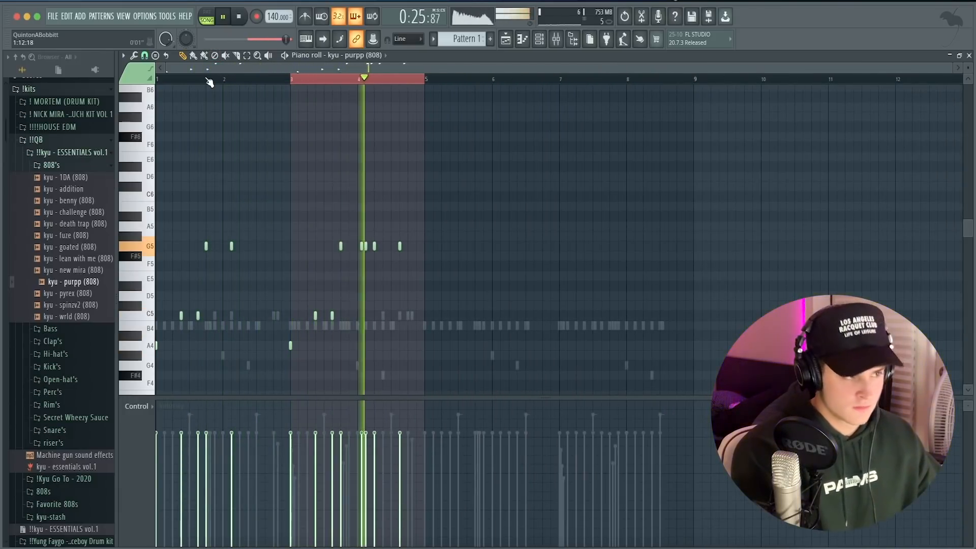
Play back the 808 pattern and apply quick legato so each note extends to the next one.
{"action": "key", "text": "space"}
{"action": "key", "text": "space"}
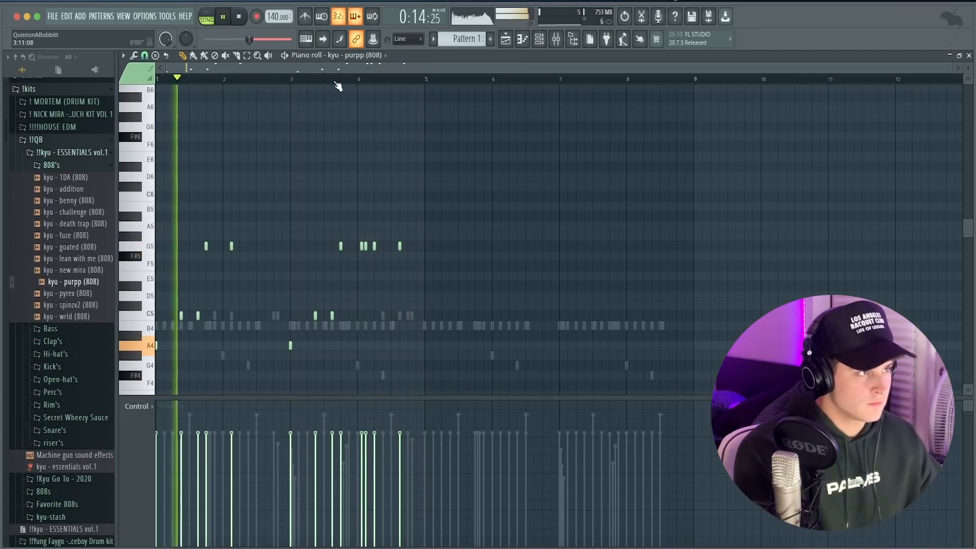
{"action": "scroll", "coordinate": [340, 84], "scroll_direction": "up", "scroll_amount": 2}
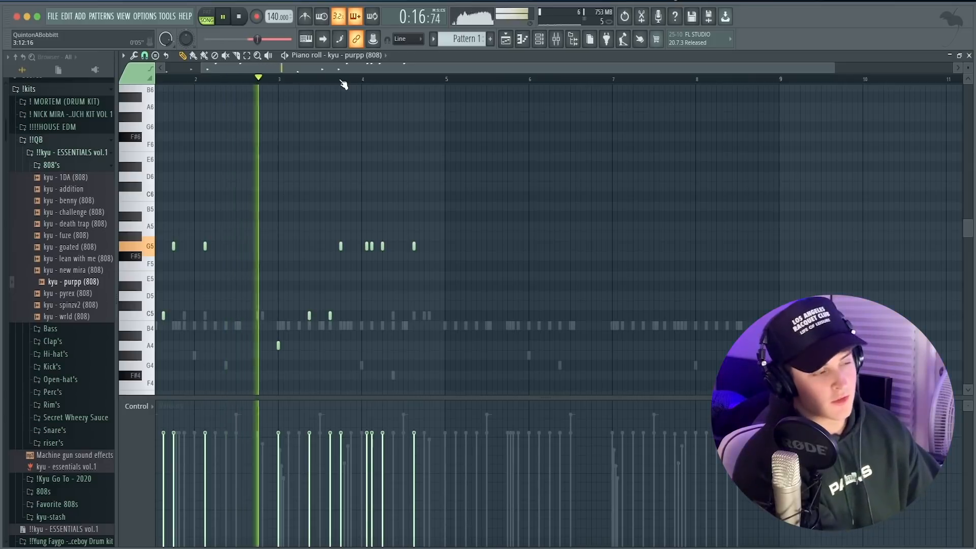
{"action": "key", "text": "super+l"}
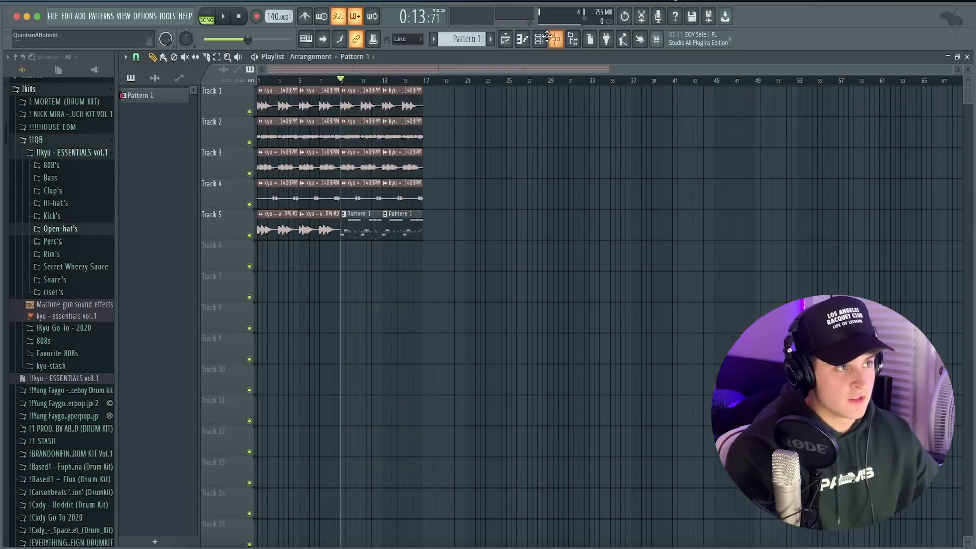
Open the kyu - purpp (808) channel settings, check its volume envelope, and lengthen the sample's fade-out.
{"action": "left_click", "coordinate": [543, 37]}
{"action": "left_click", "coordinate": [289, 163]}
{"action": "left_click", "coordinate": [159, 128]}
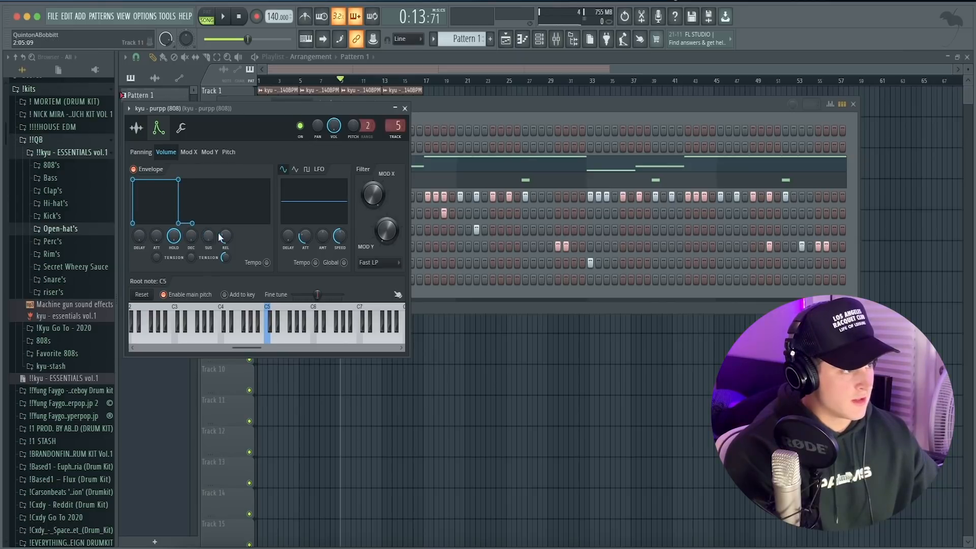
{"action": "left_click", "coordinate": [136, 127]}
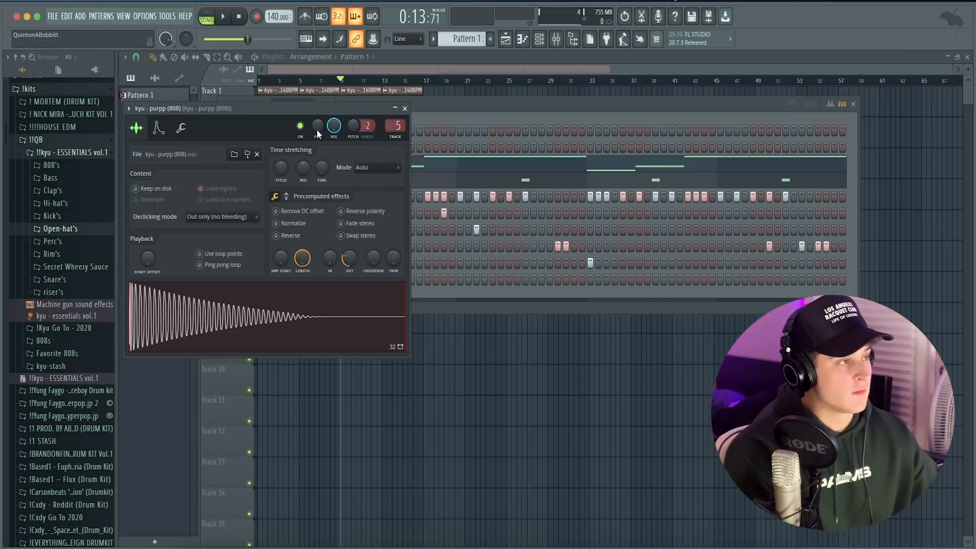
{"action": "left_click_drag", "start_coordinate": [344, 258], "coordinate": [344, 249]}
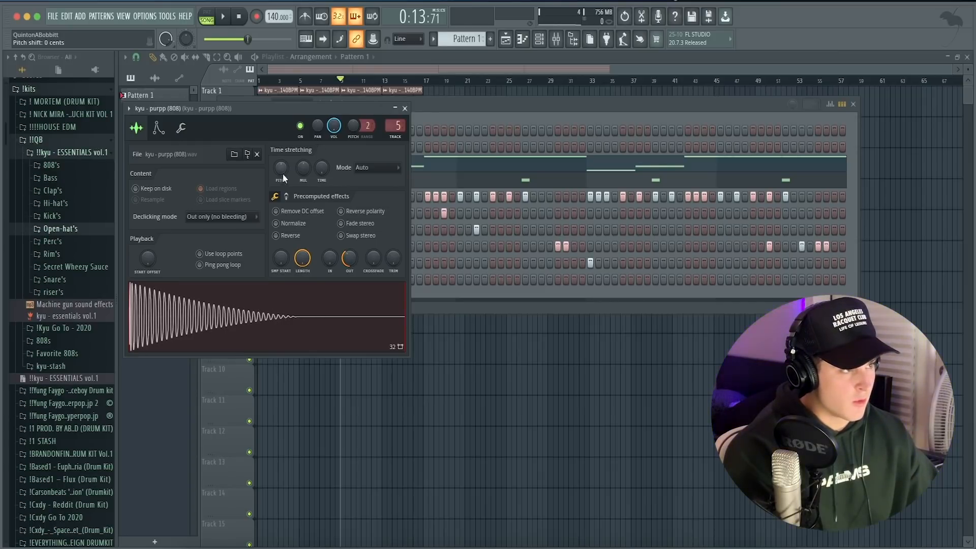
{"action": "left_click", "coordinate": [405, 109]}
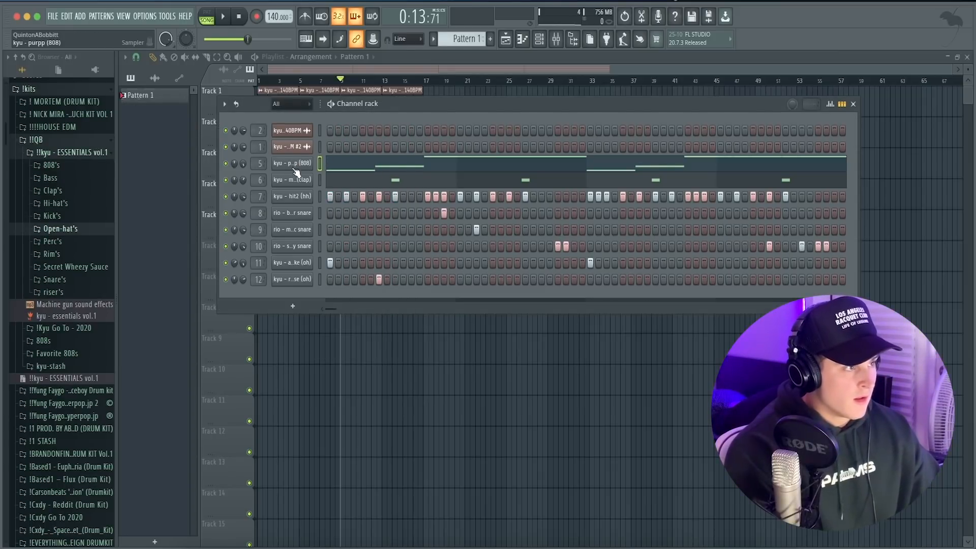
Clone the kyu - purpp (808) channel and paste the 808 notes into the clone.
{"action": "right_click", "coordinate": [295, 164]}
{"action": "left_click", "coordinate": [345, 267]}
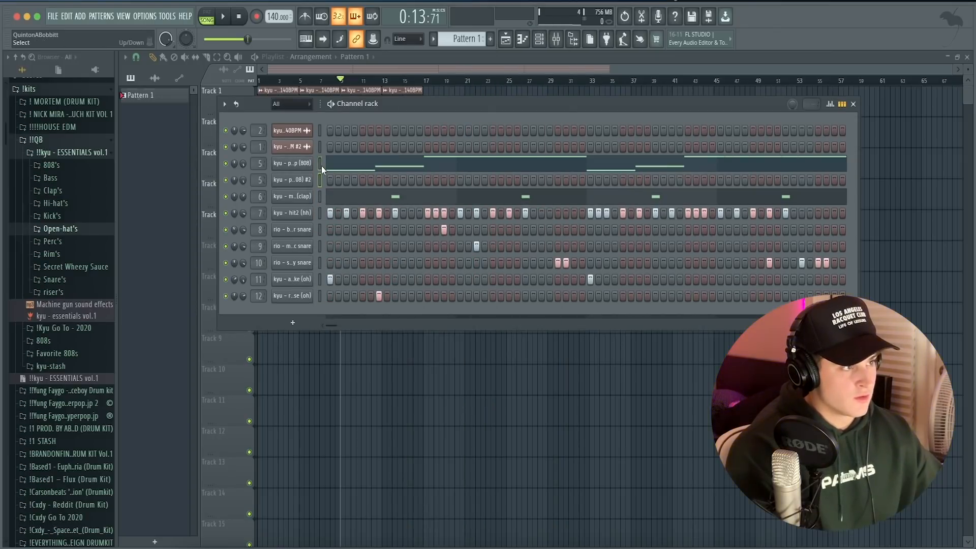
{"action": "left_click", "coordinate": [322, 179]}
{"action": "key", "text": "super+v"}
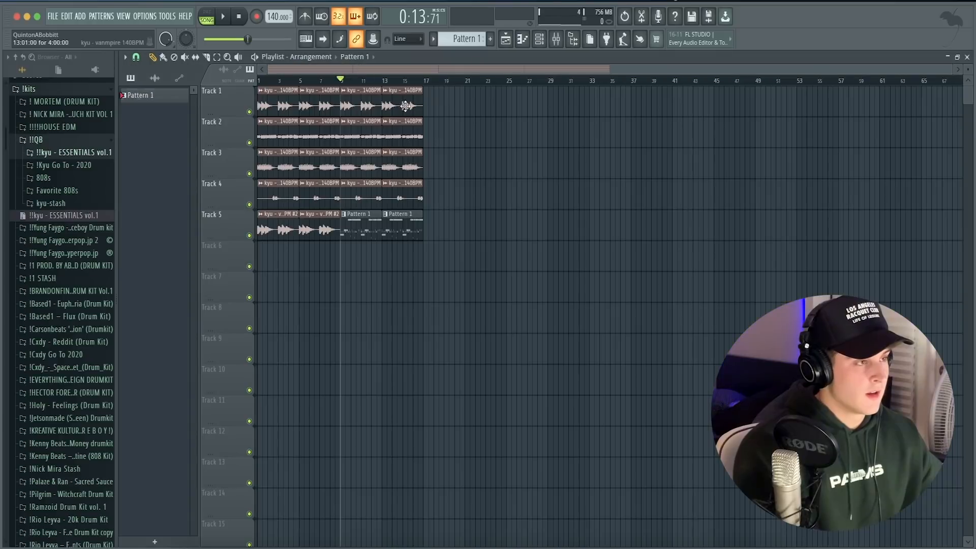
Extend the loops on Tracks 1 and 2 and the Pattern 1 clips through bar 24, and make the bar 17 pattern clip unique.
{"action": "left_click_drag", "start_coordinate": [435, 197], "coordinate": [368, 86]}
{"action": "key", "text": "ctrl+b"}
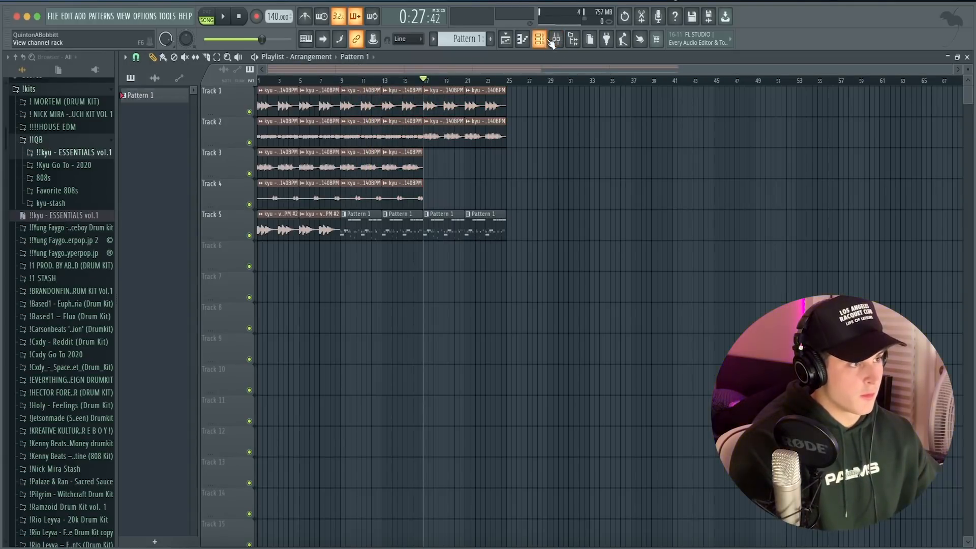
{"action": "right_click", "coordinate": [429, 219]}
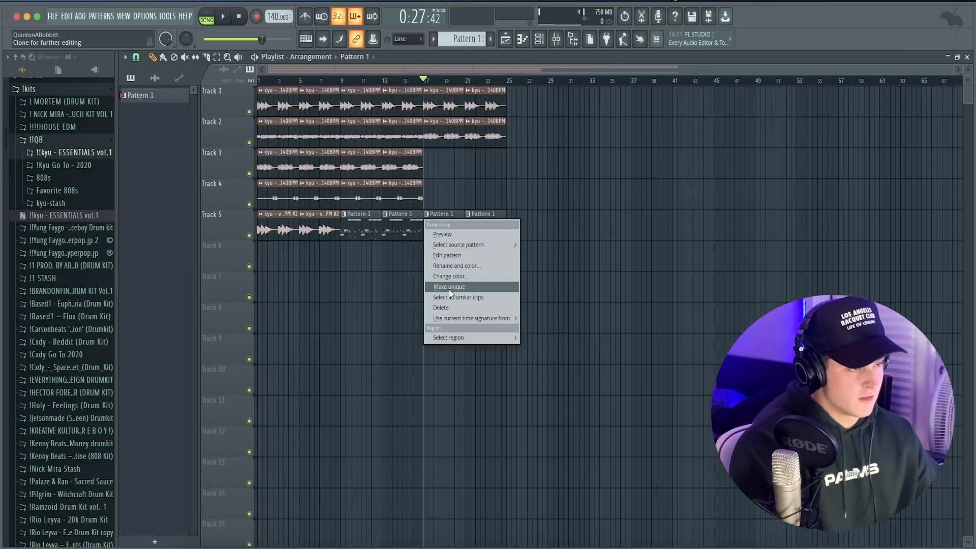
{"action": "left_click", "coordinate": [450, 290]}
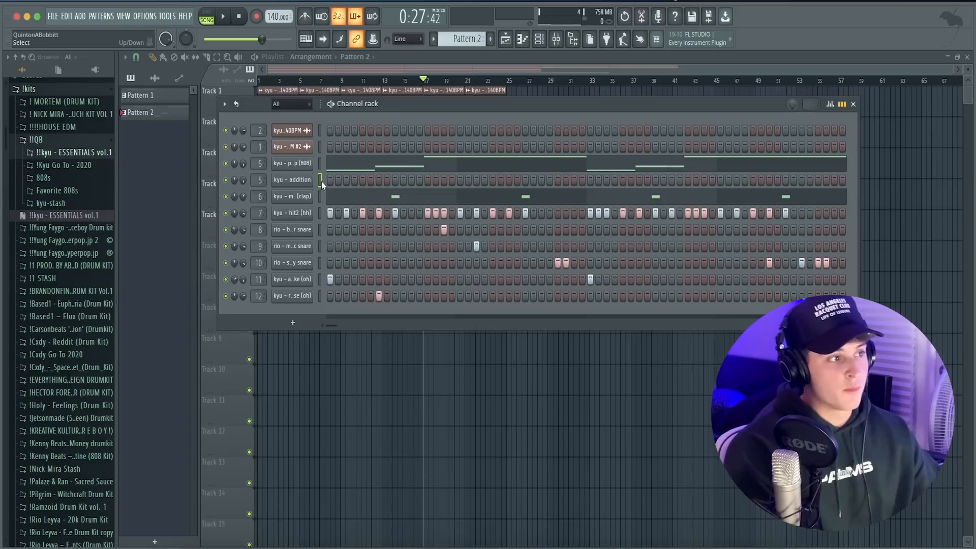
In Pattern 2, paste the 808 notes into the kyu - addition channel and cut them from the kyu - purpp (808) channel.
{"action": "key", "text": "ctrl+v"}
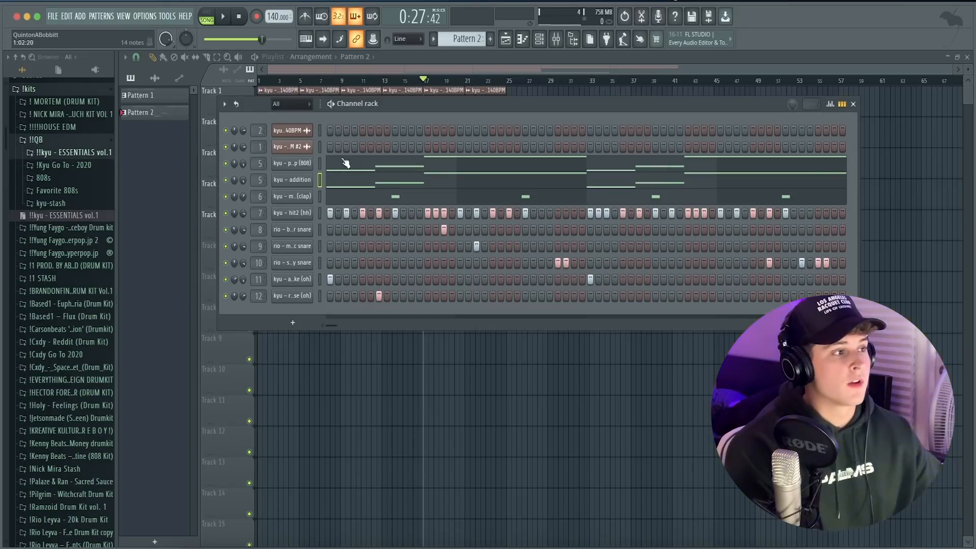
{"action": "left_click", "coordinate": [305, 166]}
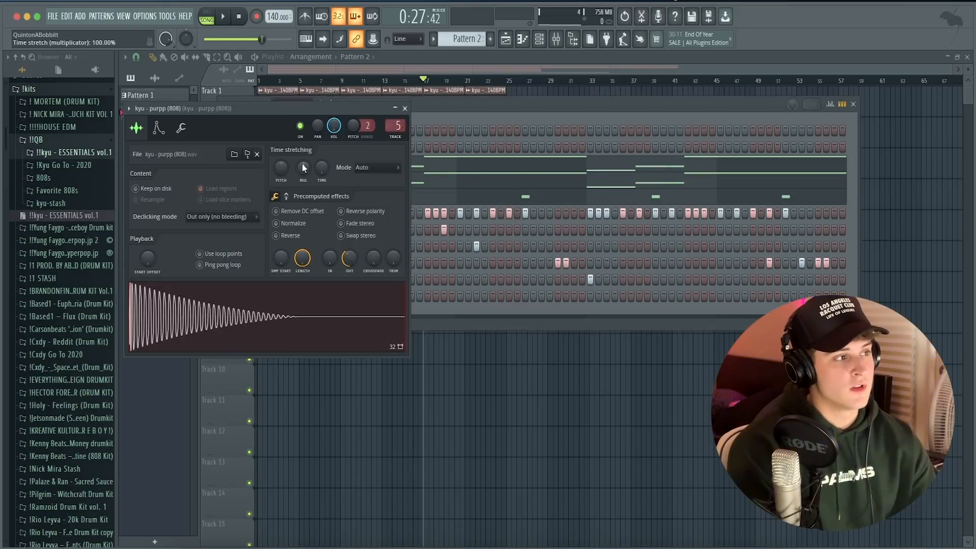
{"action": "left_click", "coordinate": [406, 109]}
{"action": "left_click", "coordinate": [386, 162]}
{"action": "key", "text": "ctrl+x"}
{"action": "left_click", "coordinate": [539, 39]}
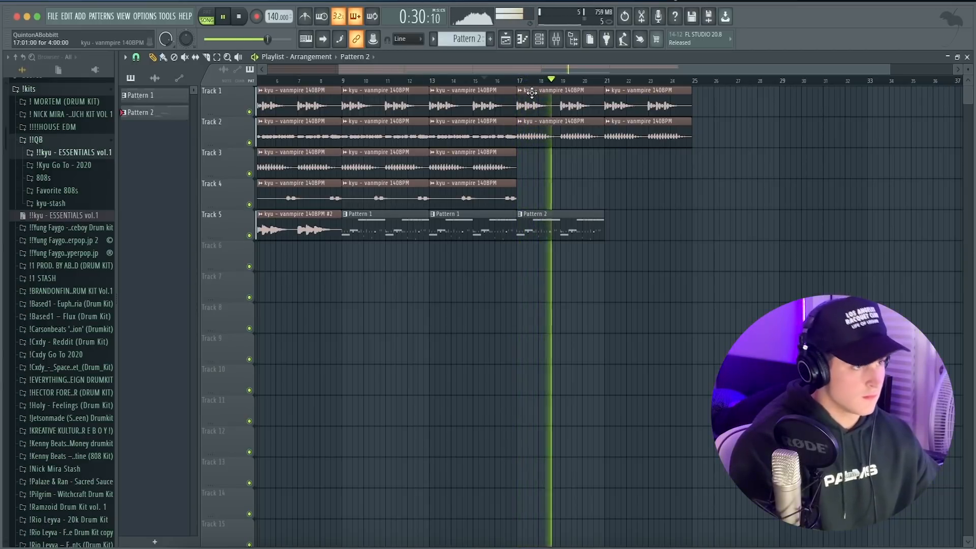
Duplicate the Pattern 2 clip into bars 21–24 and check the mixer levels during playback.
{"action": "key", "text": "space"}
{"action": "left_click_drag", "start_coordinate": [533, 197], "coordinate": [479, 167]}
{"action": "key", "text": "super+b"}
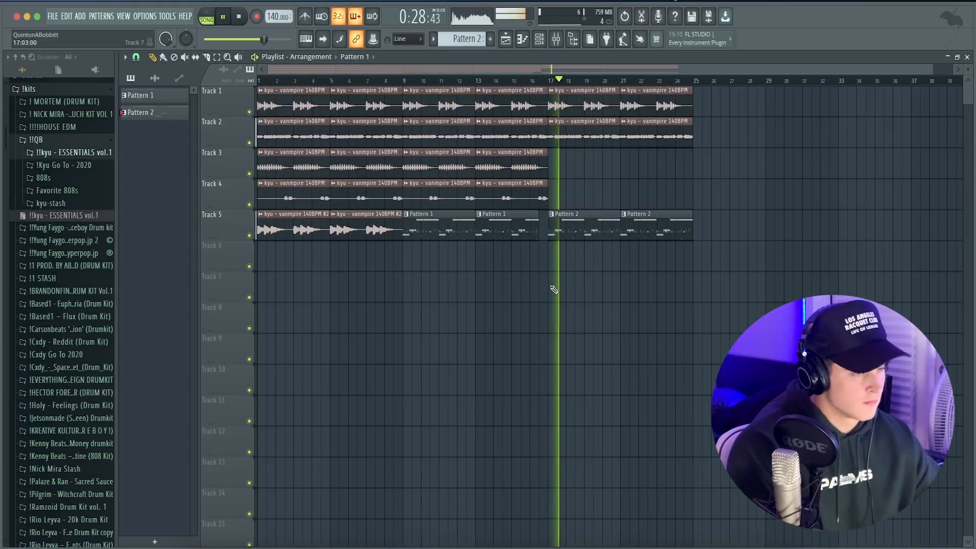
{"action": "left_click", "coordinate": [556, 38]}
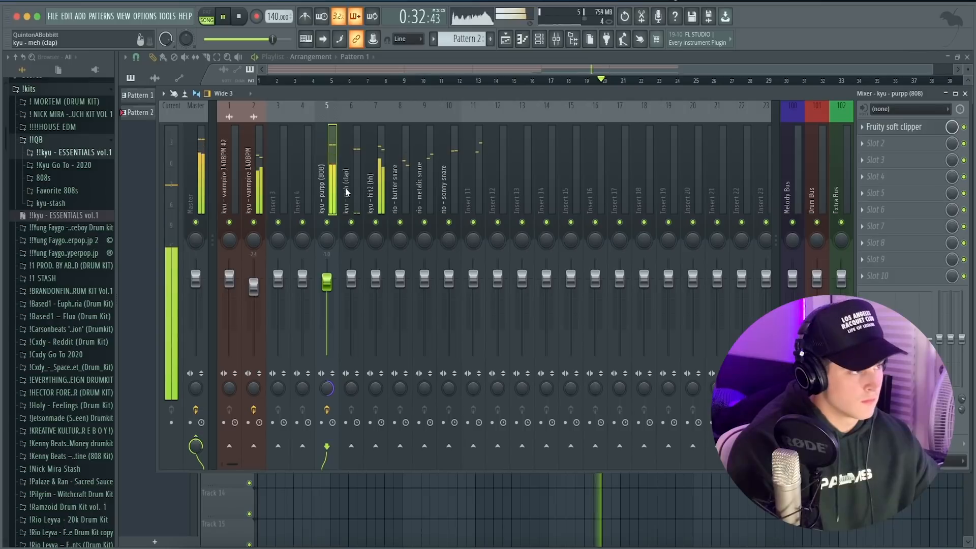
{"action": "left_click", "coordinate": [563, 69]}
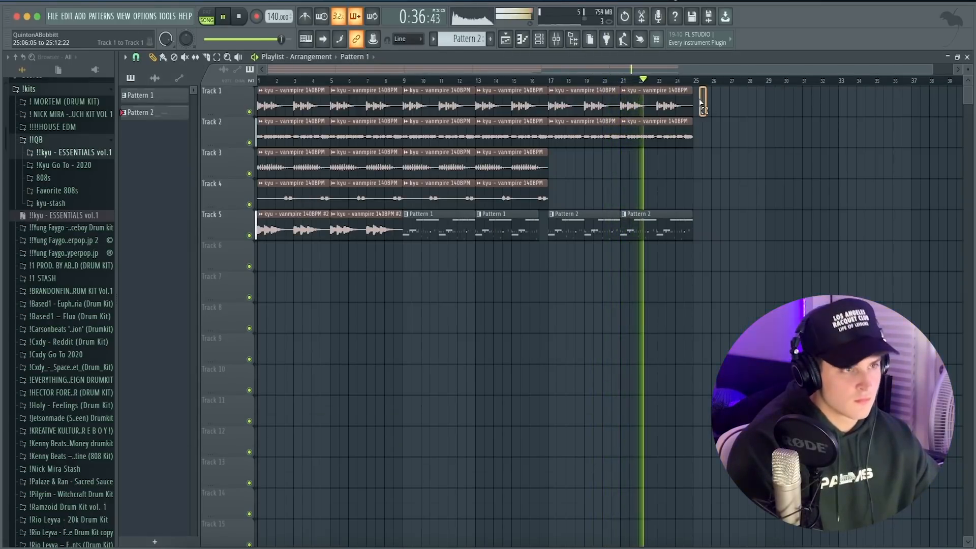
Add loop clips on Tracks 1 and 3 and Pattern 1 clips on Track 5 across bars 25–32.
{"action": "left_click", "coordinate": [707, 101]}
{"action": "key", "text": "ctrl+b"}
{"action": "left_click_drag", "start_coordinate": [531, 166], "coordinate": [738, 161]}
{"action": "key", "text": "ctrl+b"}
{"action": "mouse_move", "coordinate": [508, 227]}
{"action": "left_mouse_down"}
{"action": "mouse_move", "coordinate": [737, 220]}
{"action": "mouse_move", "coordinate": [728, 220]}
{"action": "left_mouse_up"}
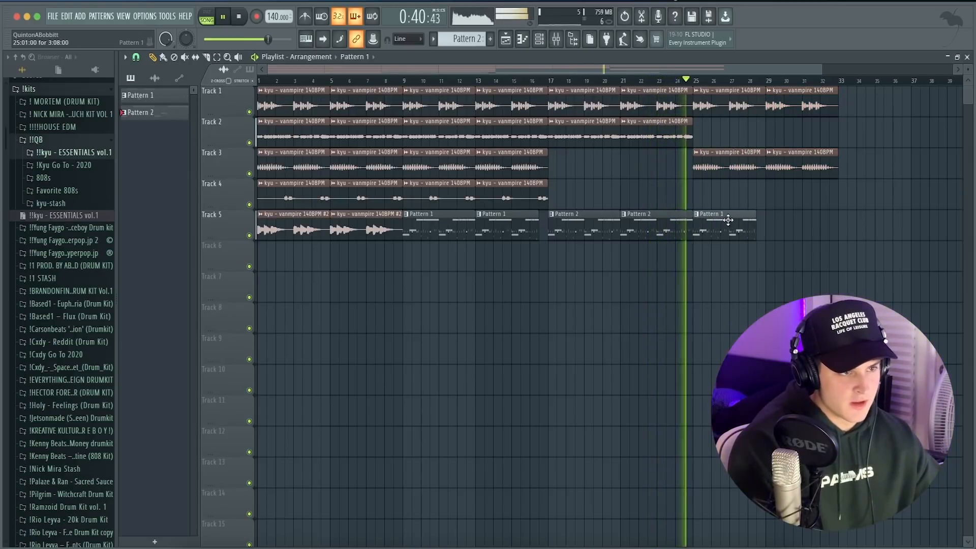
{"action": "key", "text": "ctrl+b"}
{"action": "key", "text": "space"}
{"action": "scroll", "coordinate": [625, 108], "scroll_direction": "down", "scroll_amount": 1}
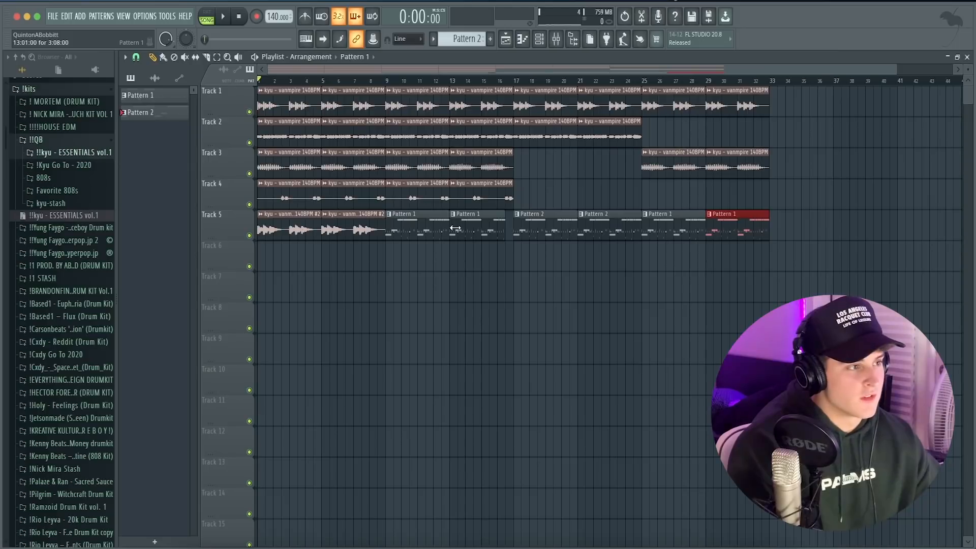
Split Pattern 1 by channel and delete all the pattern clips from Track 5.
{"action": "right_click", "coordinate": [133, 96]}
{"action": "left_click", "coordinate": [211, 276]}
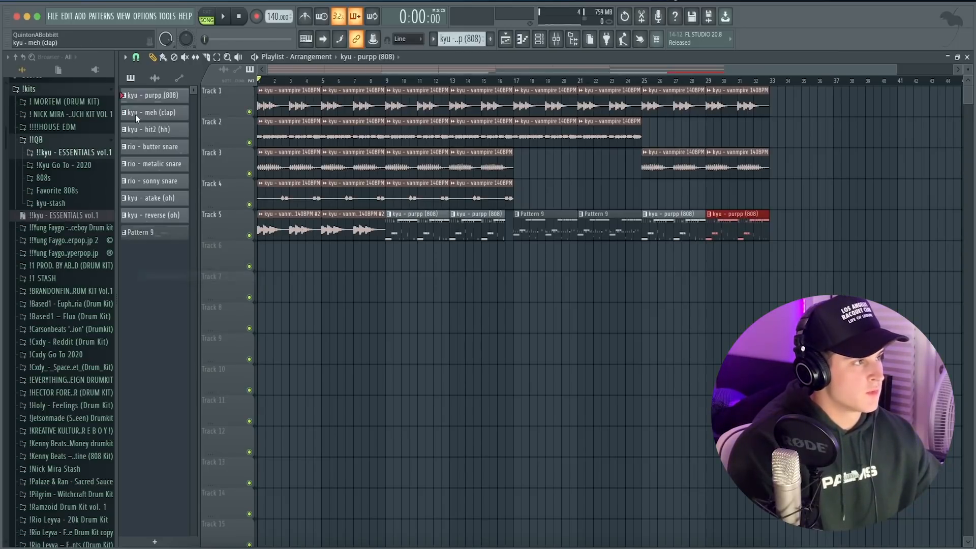
{"action": "right_click", "coordinate": [742, 234]}
{"action": "right_click", "coordinate": [671, 235]}
{"action": "right_click", "coordinate": [610, 235]}
{"action": "right_click", "coordinate": [545, 235]}
{"action": "right_click", "coordinate": [478, 233]}
{"action": "right_click", "coordinate": [435, 234]}
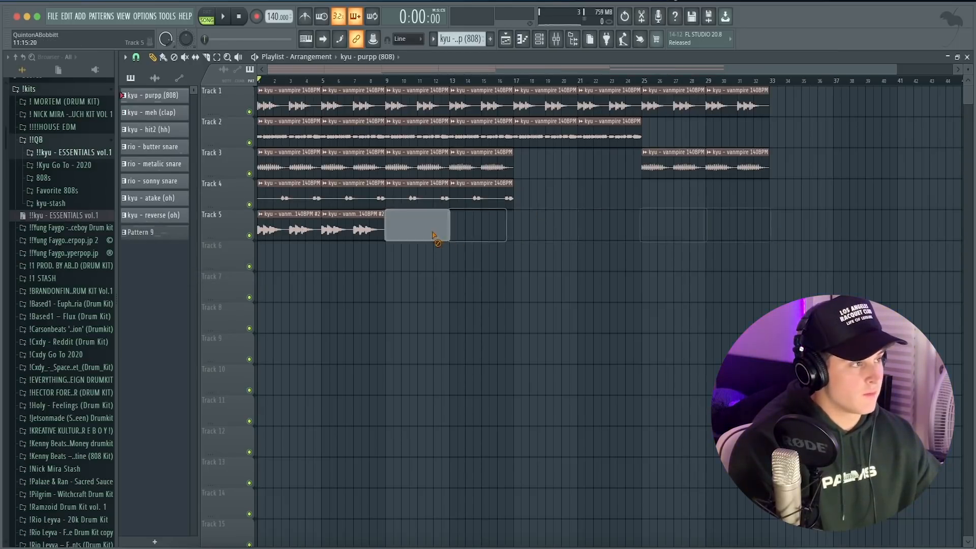
Split Pattern 9 by channel and delete its duplicate clap, hi-hat, snare and open hat patterns, keeping kyu - addition.
{"action": "right_click", "coordinate": [157, 236]}
{"action": "left_click", "coordinate": [182, 417]}
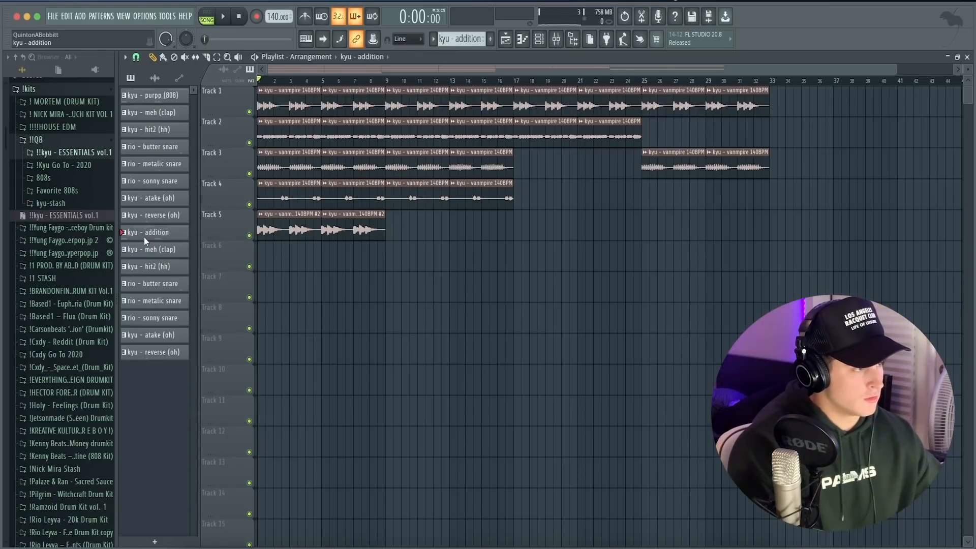
{"action": "left_click", "coordinate": [136, 254]}
{"action": "left_click", "coordinate": [141, 353], "text": "shift"}
{"action": "right_click", "coordinate": [140, 356]}
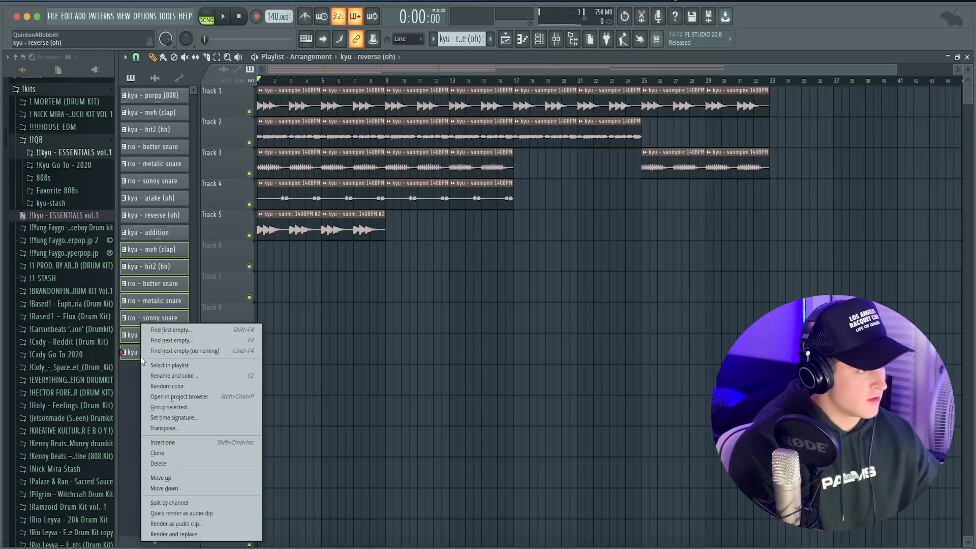
{"action": "left_click", "coordinate": [175, 463]}
{"action": "left_click", "coordinate": [535, 311]}
Place the eight patterns from kyu - purpp (808) to kyu - reverse (oh) on Tracks 5–12 at bar 9, extending short clips to bar 13.
{"action": "left_click", "coordinate": [151, 218]}
{"action": "left_click", "coordinate": [153, 96], "text": "shift"}
{"action": "left_click_drag", "start_coordinate": [152, 96], "coordinate": [389, 222]}
{"action": "left_click_drag", "start_coordinate": [508, 354], "coordinate": [456, 269]}
{"action": "left_click_drag", "start_coordinate": [401, 319], "coordinate": [450, 321]}
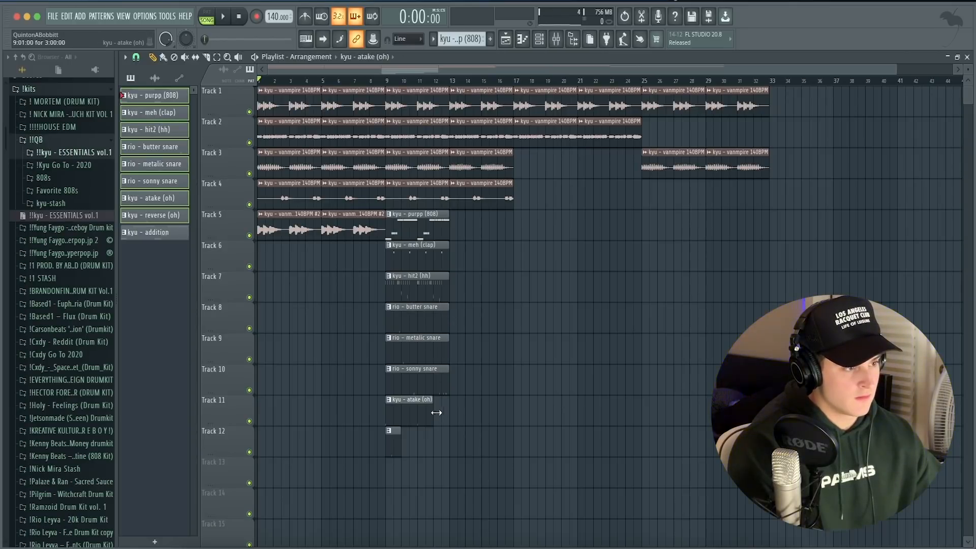
Duplicate the stacked pattern clips on Tracks 5–12 to bar 13, then both sections to bar 17.
{"action": "left_click_drag", "start_coordinate": [449, 472], "coordinate": [432, 230]}
{"action": "key", "text": "ctrl+b"}
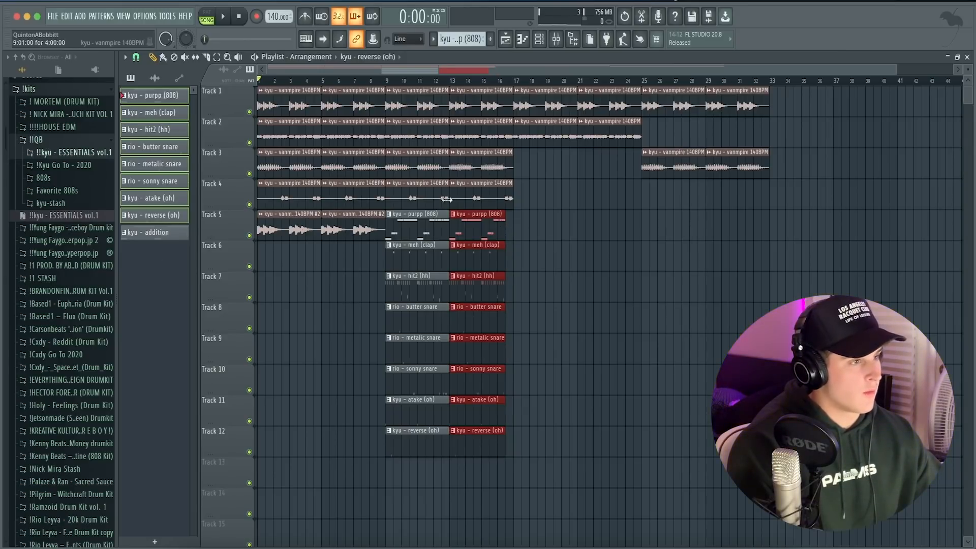
{"action": "left_click_drag", "start_coordinate": [473, 486], "coordinate": [421, 206]}
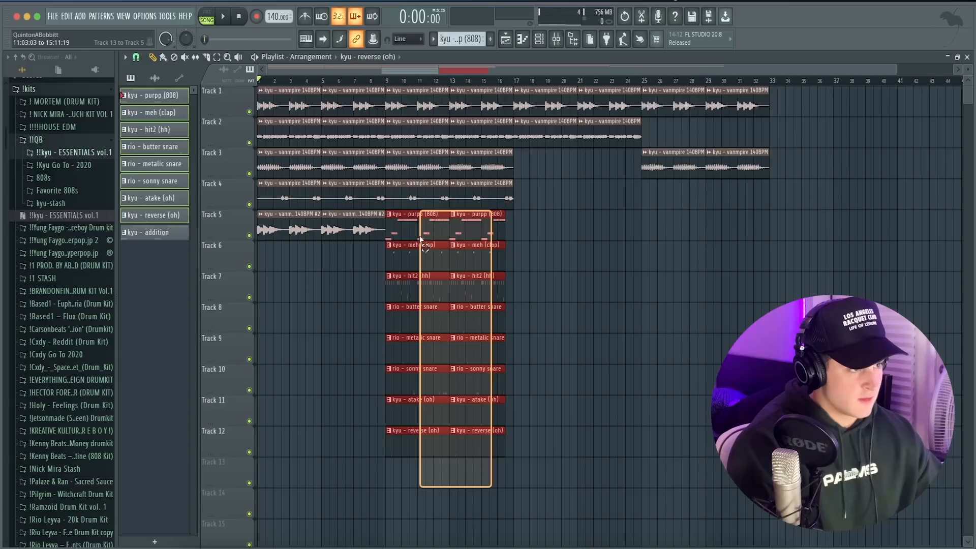
{"action": "key", "text": "ctrl+b"}
Replace the two kyu - purpp (808) clips in bars 17–24 with kyu - addition clips.
{"action": "right_click", "coordinate": [528, 235]}
{"action": "right_click", "coordinate": [605, 235]}
{"action": "key", "text": "ctrl+d"}
{"action": "left_click_drag", "start_coordinate": [167, 233], "coordinate": [517, 229]}
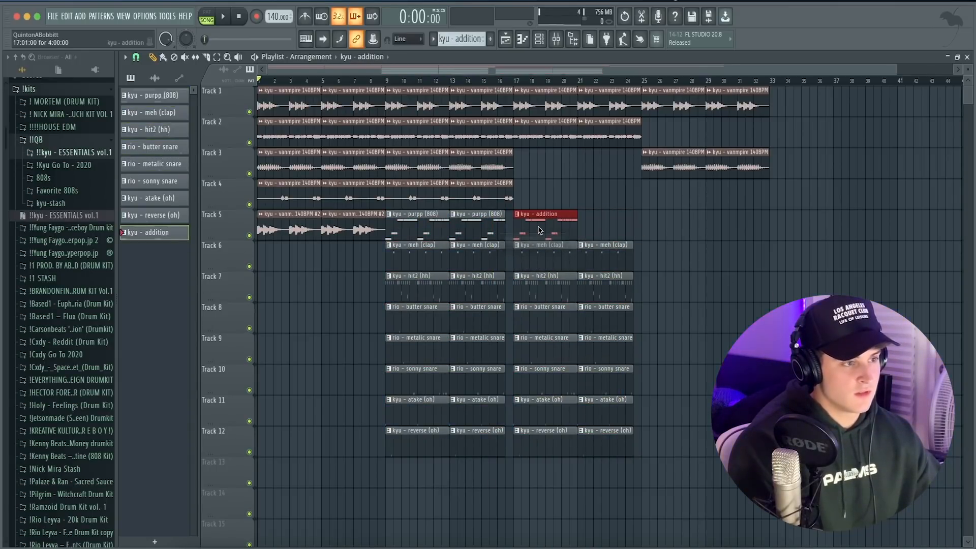
{"action": "key", "text": "ctrl+b"}
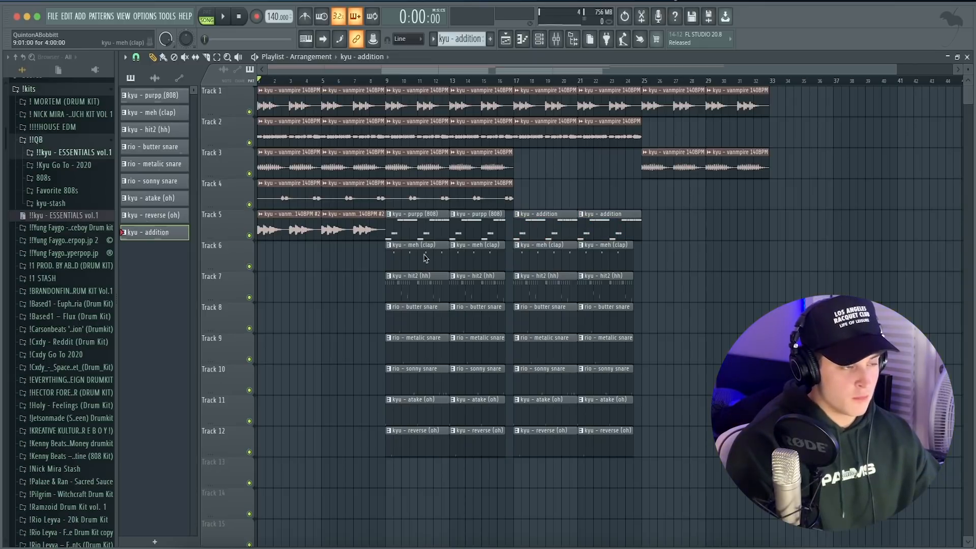
Copy the bar 9 pattern stack to bar 25 without the hi-hat and open hat clips, and duplicate it to bar 29.
{"action": "left_click_drag", "start_coordinate": [422, 486], "coordinate": [414, 234]}
{"action": "left_click_drag", "start_coordinate": [415, 234], "coordinate": [672, 238]}
{"action": "left_click", "coordinate": [734, 300], "text": "ctrl"}
{"action": "right_click", "coordinate": [702, 294]}
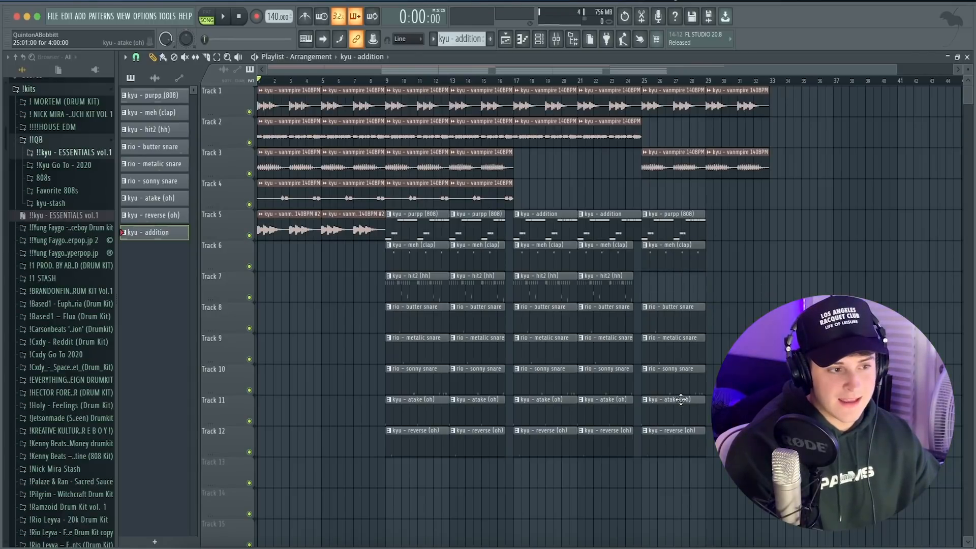
{"action": "right_click", "coordinate": [691, 446]}
{"action": "right_click", "coordinate": [678, 409]}
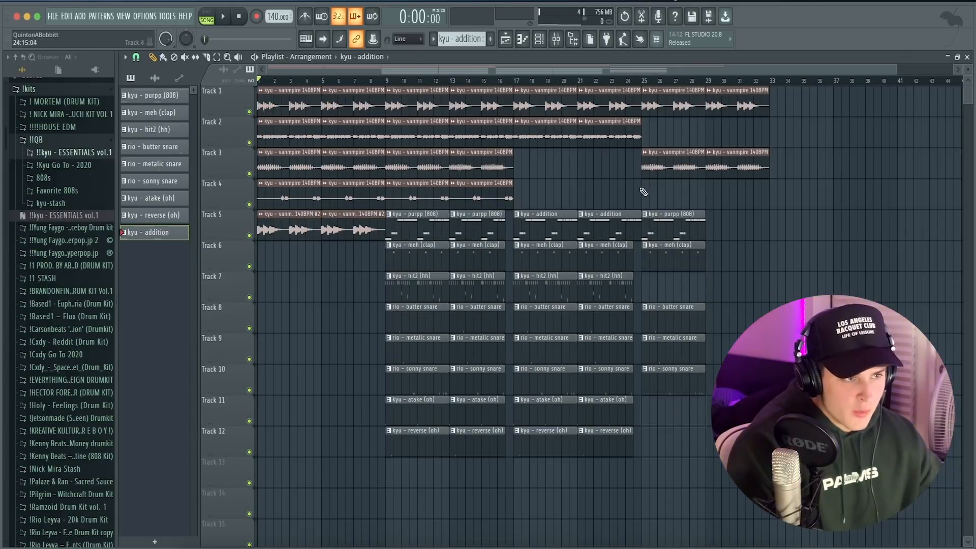
{"action": "key", "text": "ctrl+b"}
Copy kyu - hit2 (hh) clips into bars 25–32 and delete the kyu - purpp (808) clips from that section.
{"action": "key", "text": "space"}
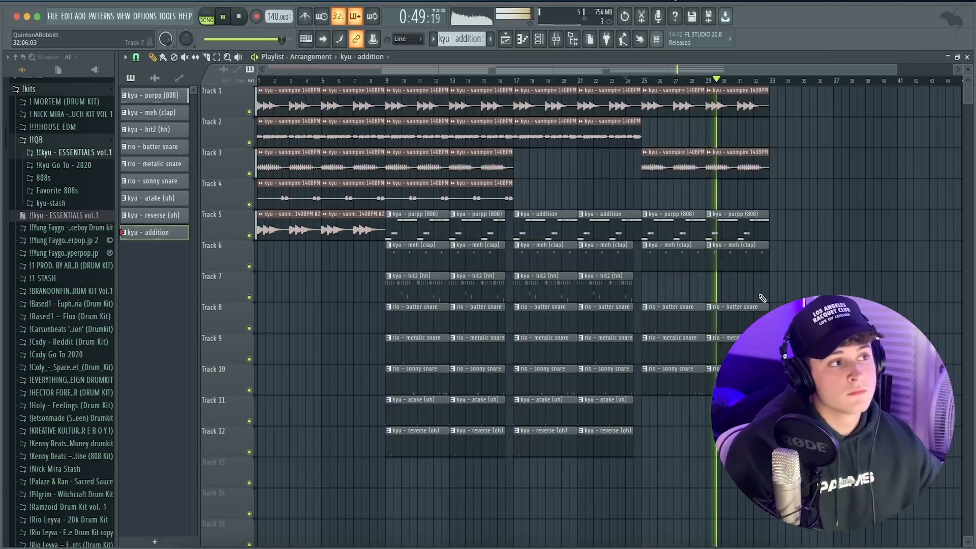
{"action": "scroll", "coordinate": [613, 82], "scroll_direction": "down", "scroll_amount": 2}
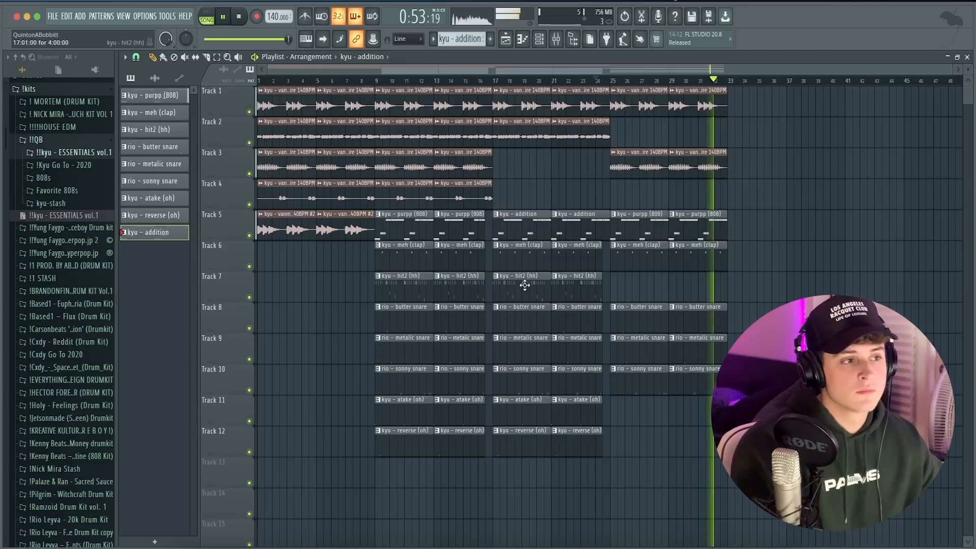
{"action": "left_click_drag", "start_coordinate": [524, 283], "coordinate": [643, 285]}
{"action": "left_click", "coordinate": [644, 285], "text": "ctrl"}
{"action": "key", "text": "ctrl+b"}
{"action": "right_click", "coordinate": [661, 229]}
{"action": "right_click", "coordinate": [674, 225]}
{"action": "left_click", "coordinate": [596, 82]}
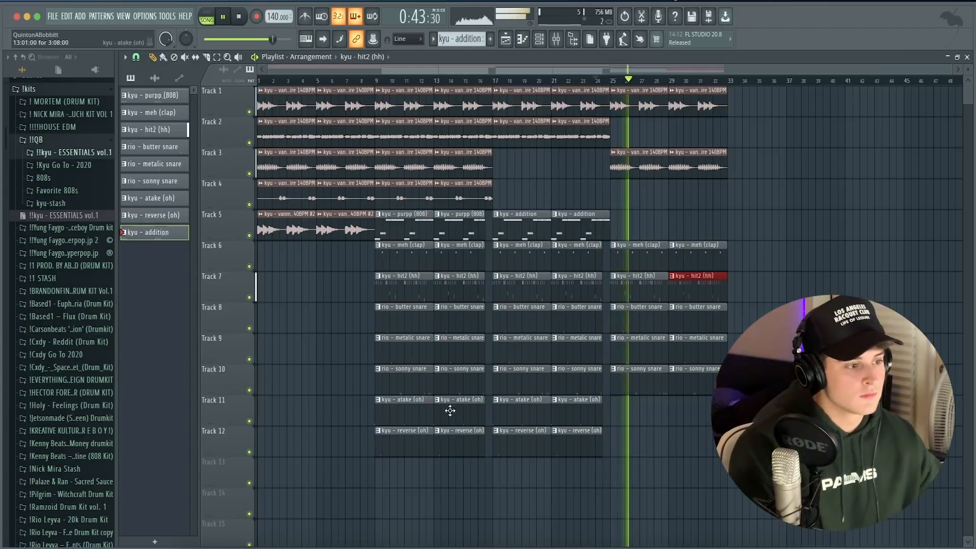
Copy the kyu - atake (oh) and kyu - reverse (oh) clips into bars 25–32 on Tracks 11 and 12.
{"action": "left_click_drag", "start_coordinate": [405, 486], "coordinate": [390, 397]}
{"action": "left_click_drag", "start_coordinate": [391, 431], "coordinate": [621, 422]}
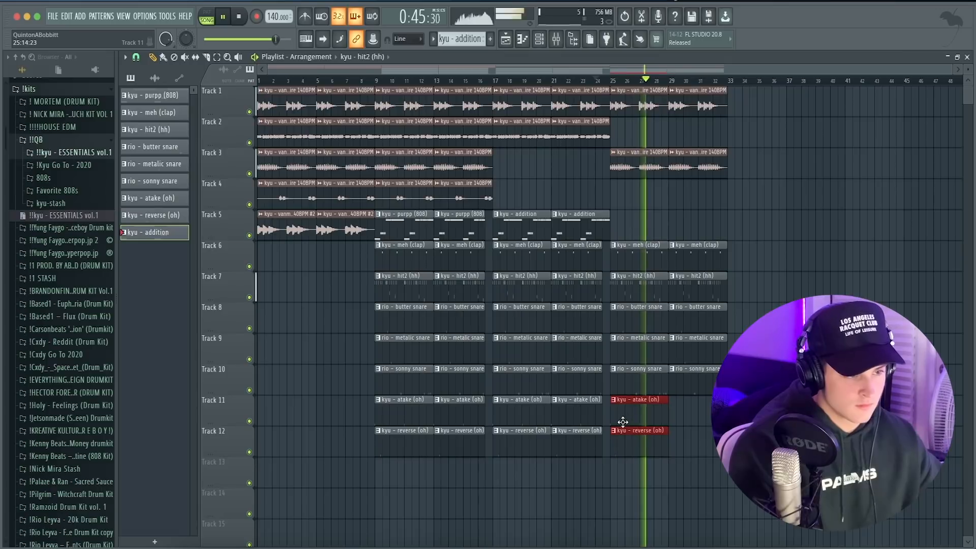
{"action": "key", "text": "super+b"}
{"action": "left_click", "coordinate": [658, 488], "text": "super"}
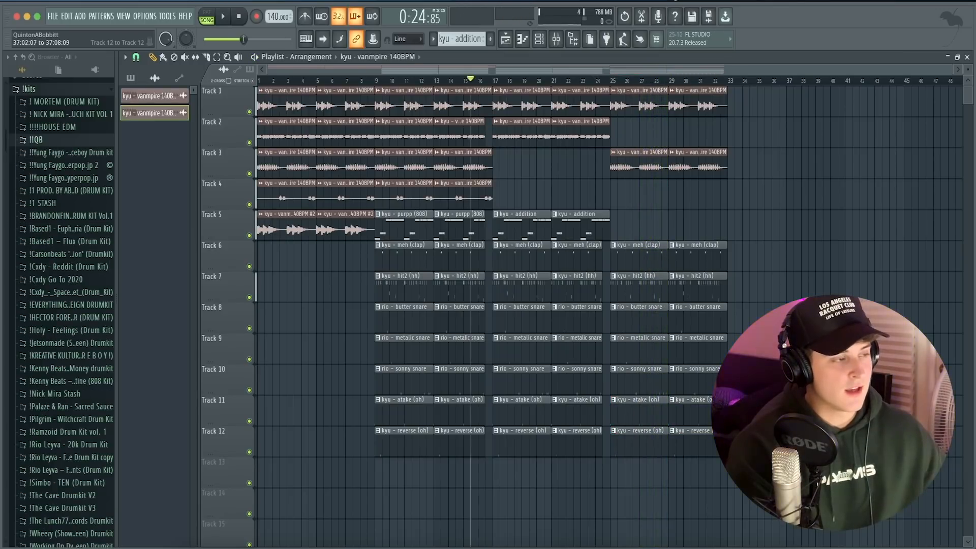
Select every clip in the playlist and duplicate the 32-bar arrangement through bar 96.
{"action": "key", "text": "super+a"}
{"action": "key", "text": "super+b"}
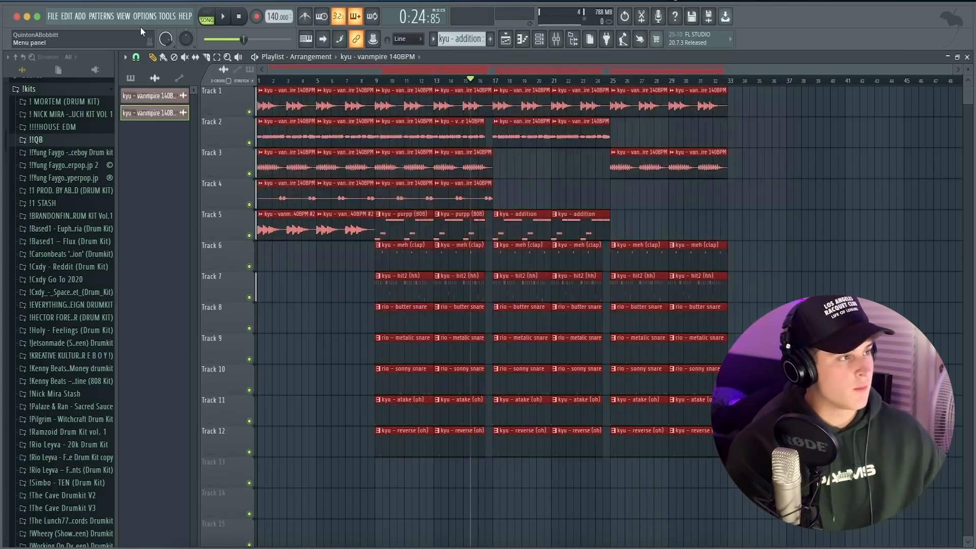
{"action": "scroll", "coordinate": [828, 99], "scroll_direction": "right", "scroll_amount": 10}
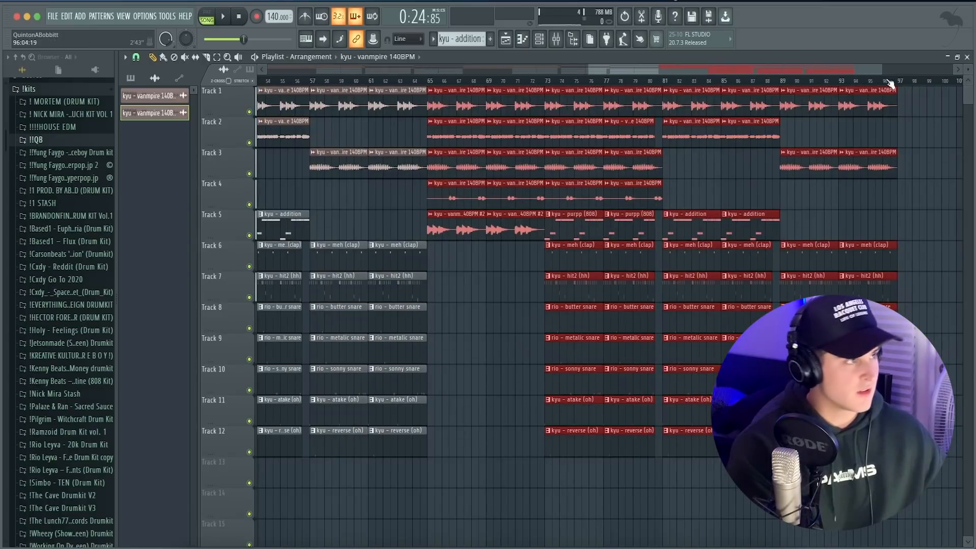
{"action": "left_click", "coordinate": [913, 119], "text": "super"}
Duplicate the last loop clips on the upper tracks to extend the outro through bar 104.
{"action": "scroll", "coordinate": [906, 89], "scroll_direction": "down", "scroll_amount": 3}
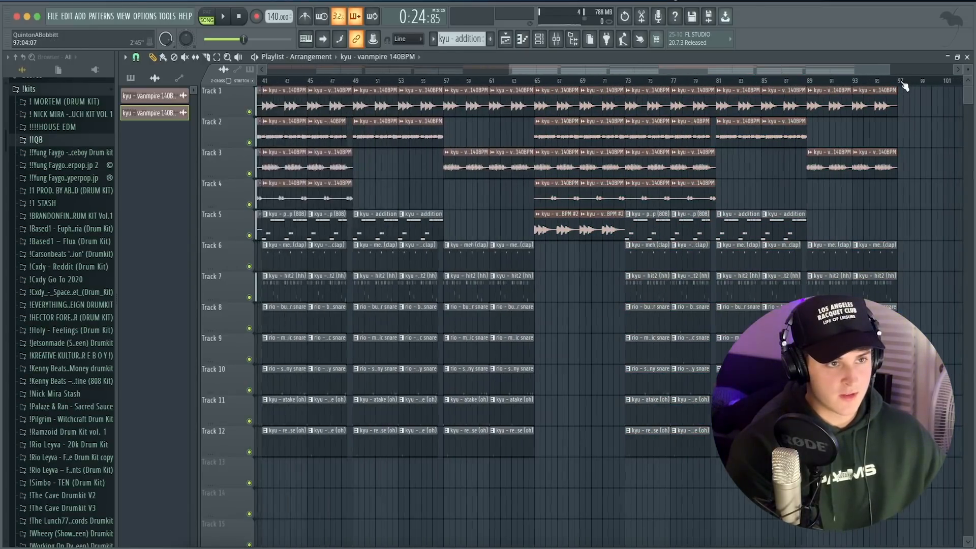
{"action": "left_click_drag", "start_coordinate": [913, 193], "coordinate": [853, 89]}
{"action": "key", "text": "super+b"}
{"action": "scroll", "coordinate": [876, 91], "scroll_direction": "right", "scroll_amount": 3}
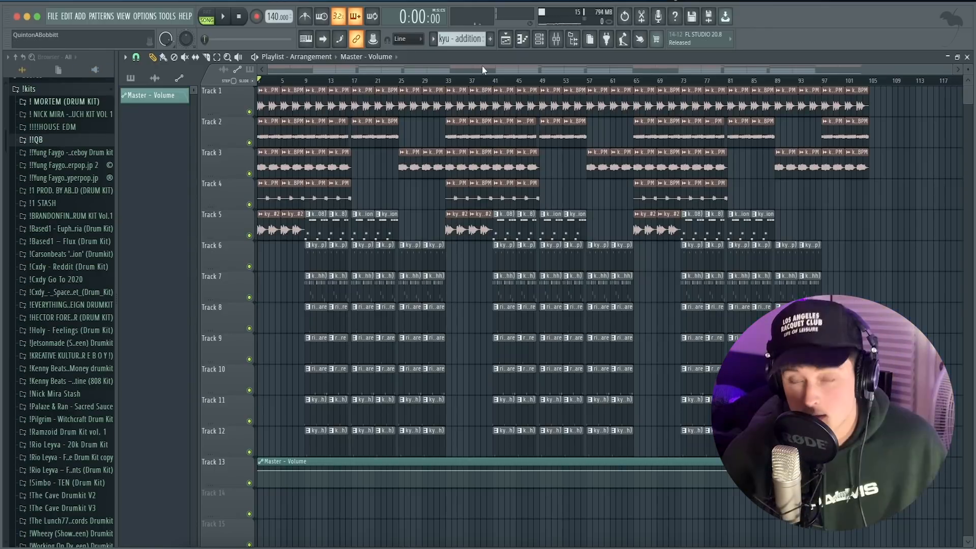
Play back the full arrangement with the Master - Volume automation.
{"action": "key", "text": "space"}
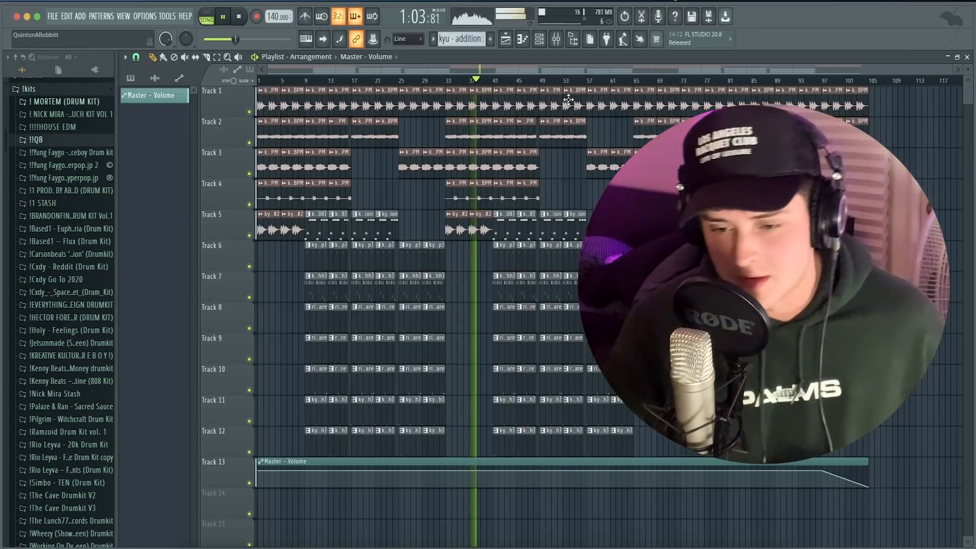
{"action": "key", "text": "space"}
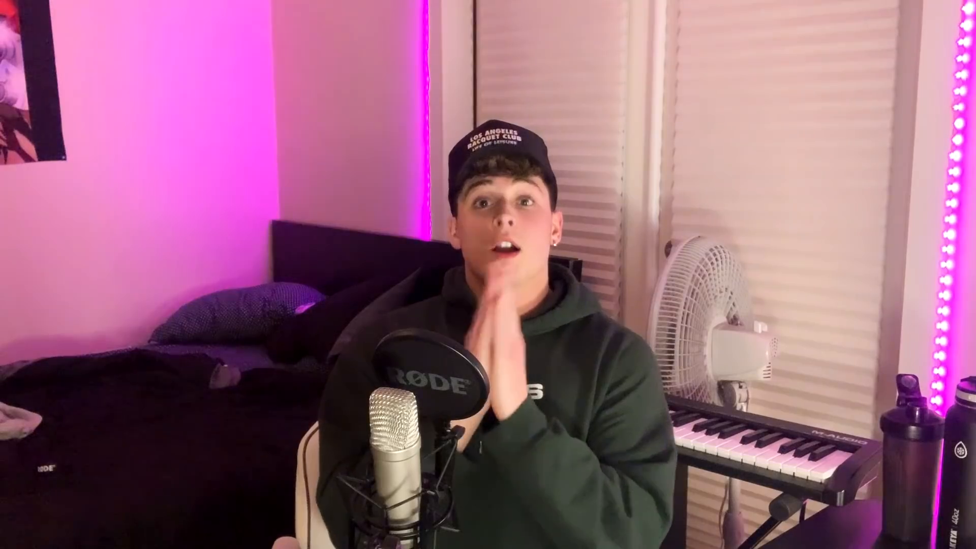